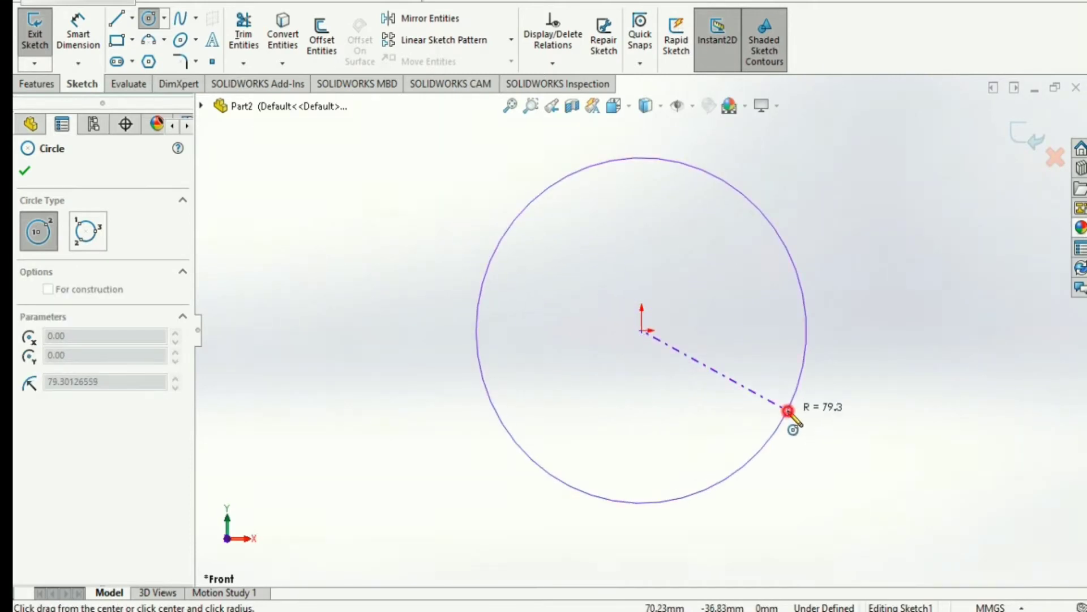
Sketch a circle centred on the origin and dimension its diameter to 40 mm.
click(789, 410)
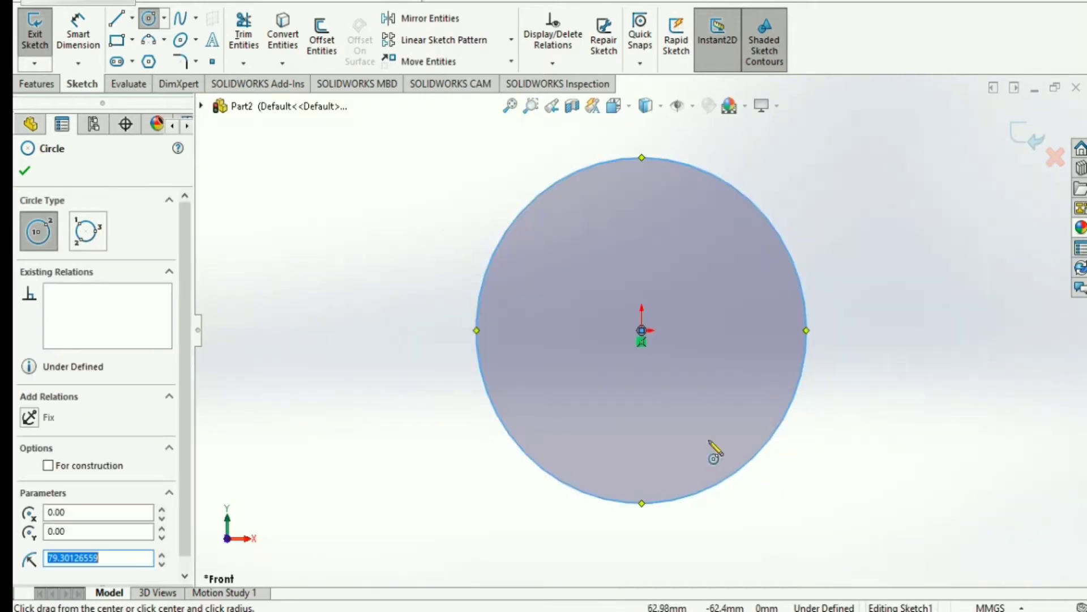
click(22, 172)
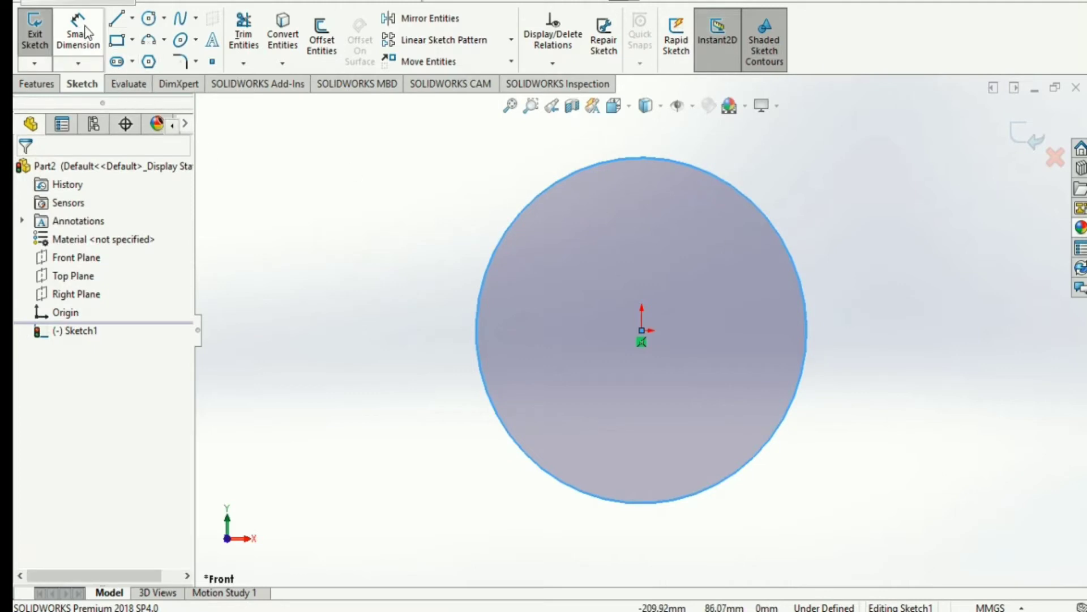
click(93, 45)
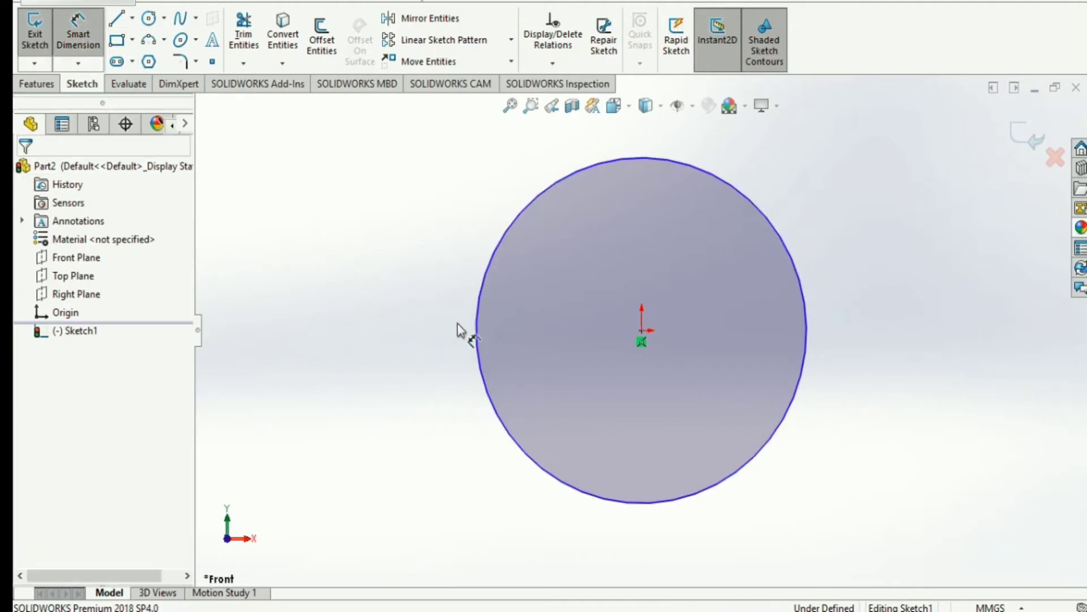
click(474, 328)
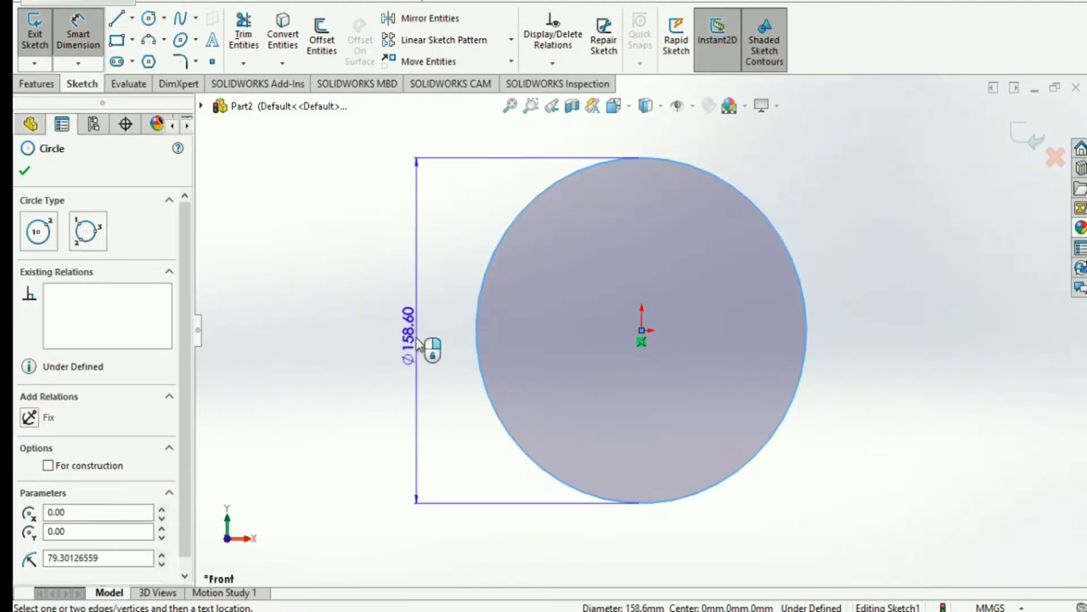
click(430, 351)
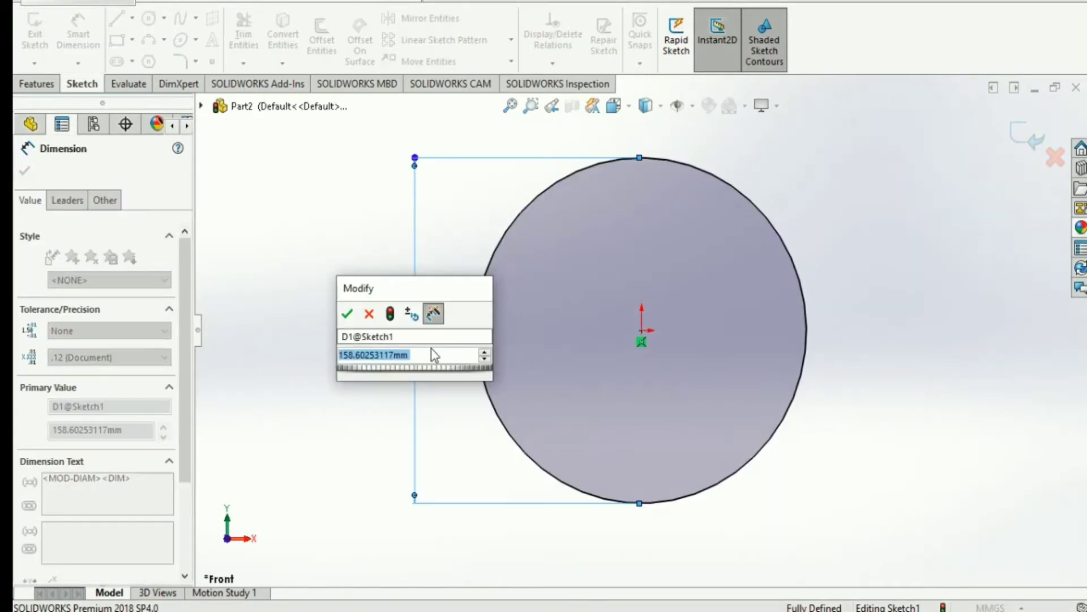
text(40)
key(Return)
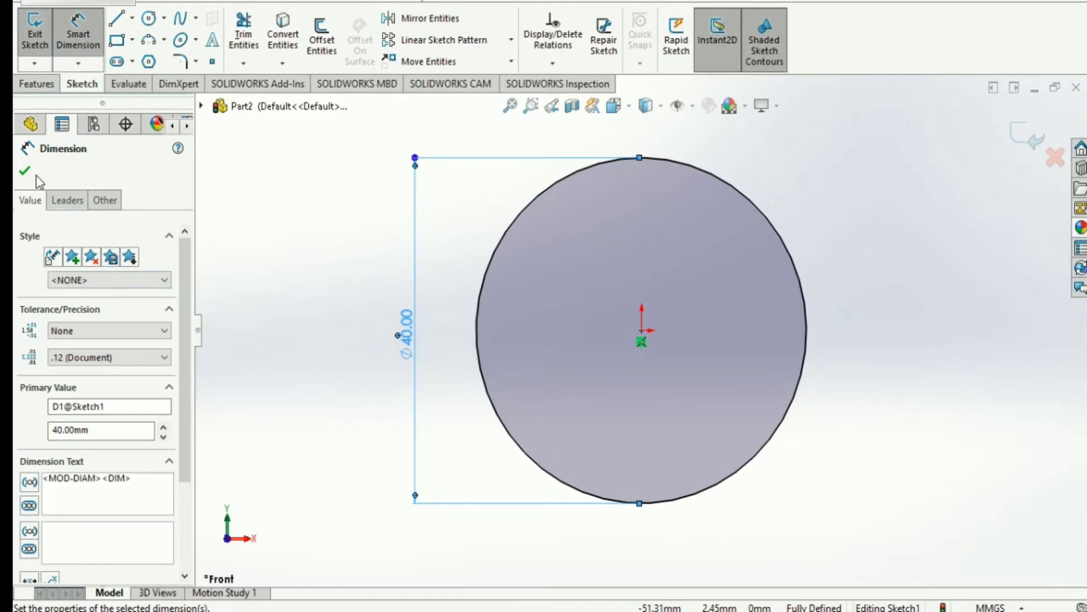
click(25, 170)
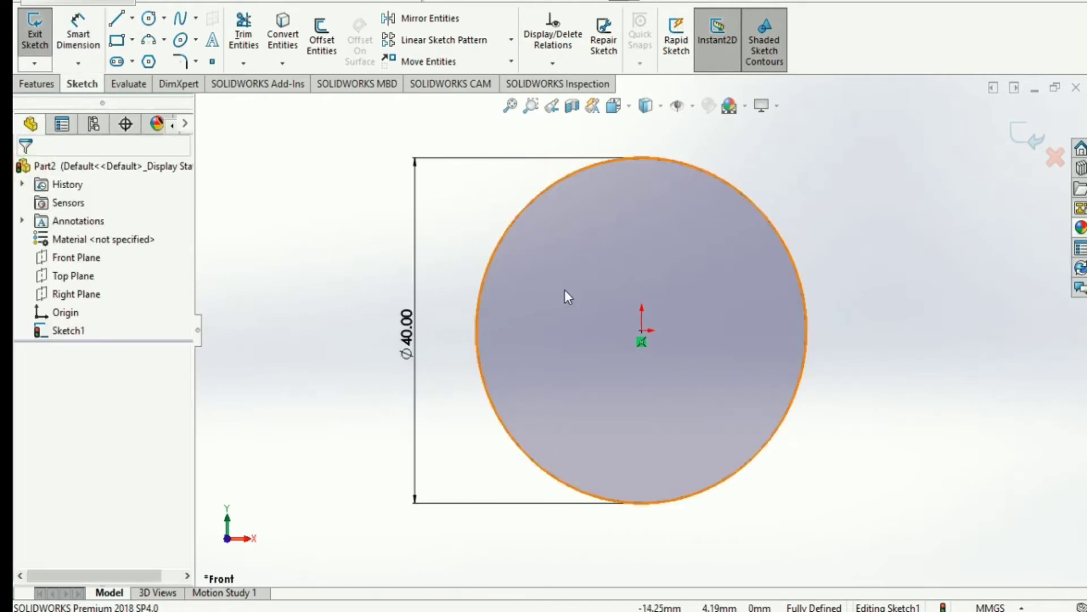
Sketch a vertical centerline about 25 mm long from the origin up past the top of the circle.
scroll(638, 130, down, 3)
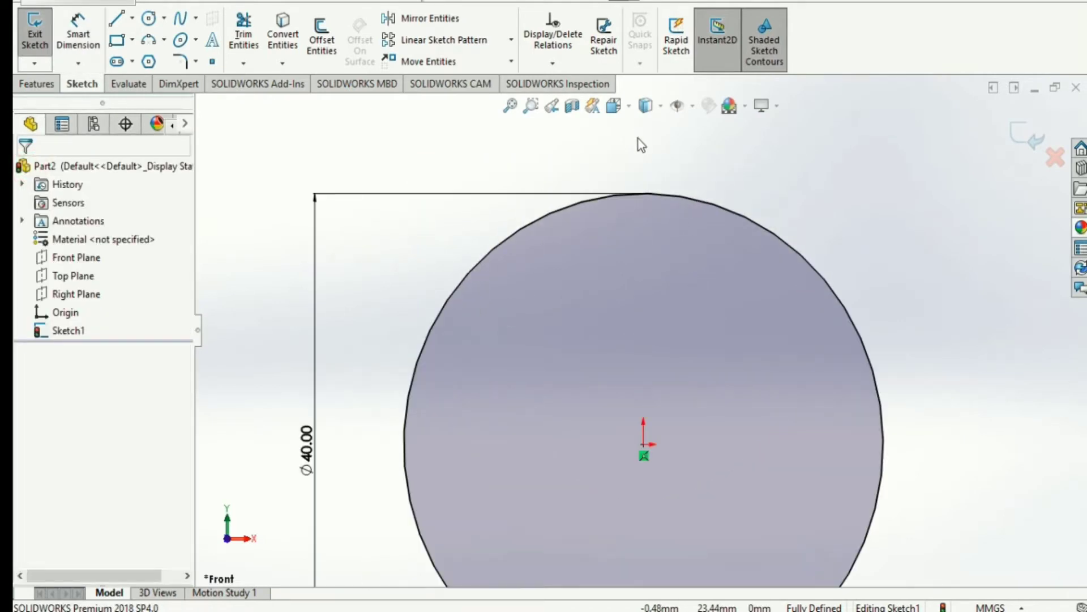
click(133, 19)
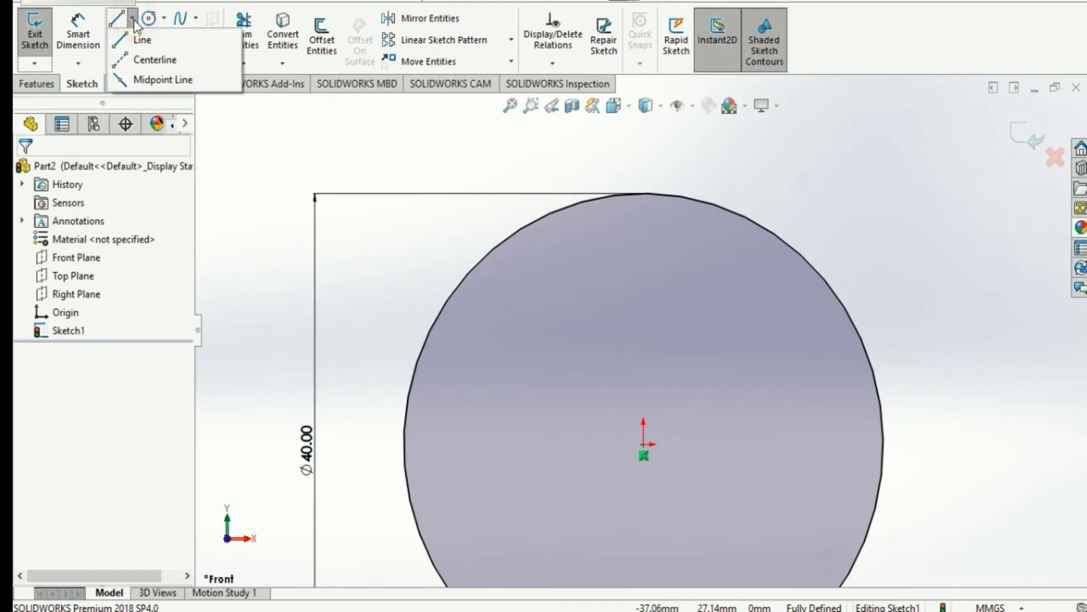
click(152, 60)
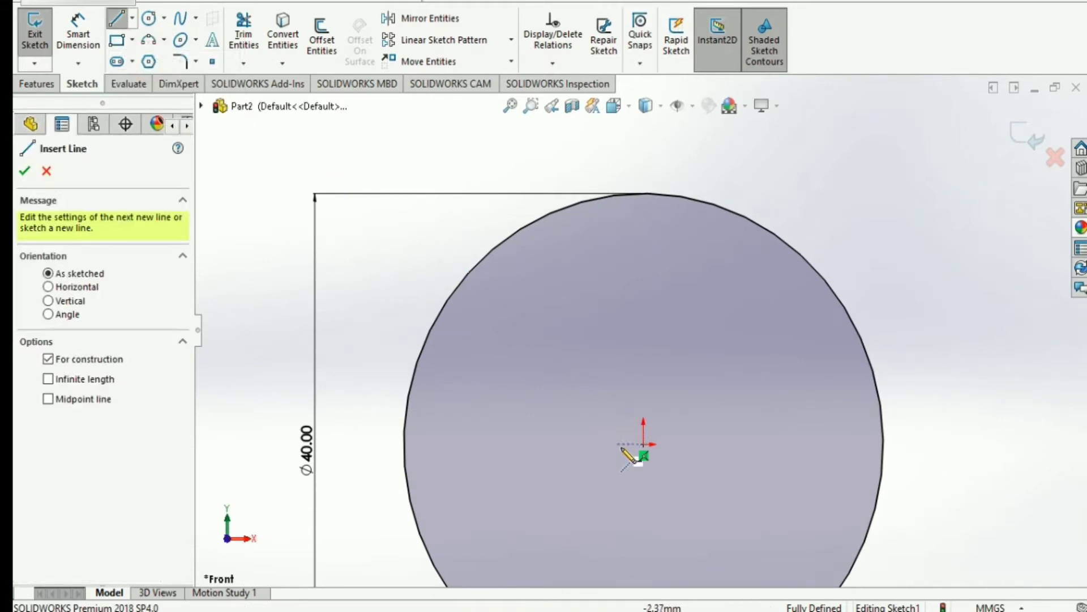
click(644, 446)
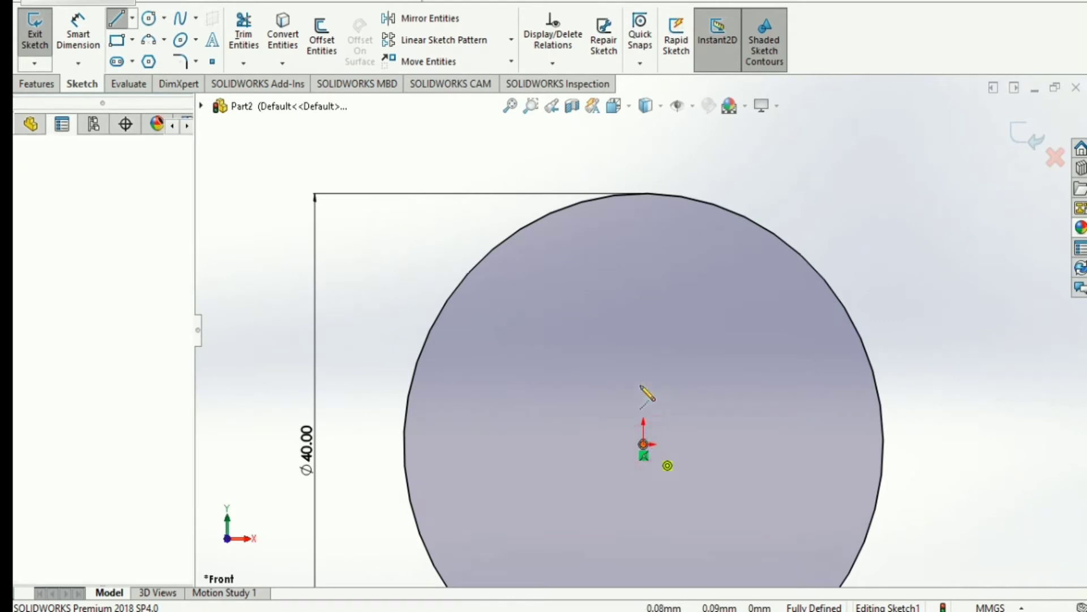
click(643, 130)
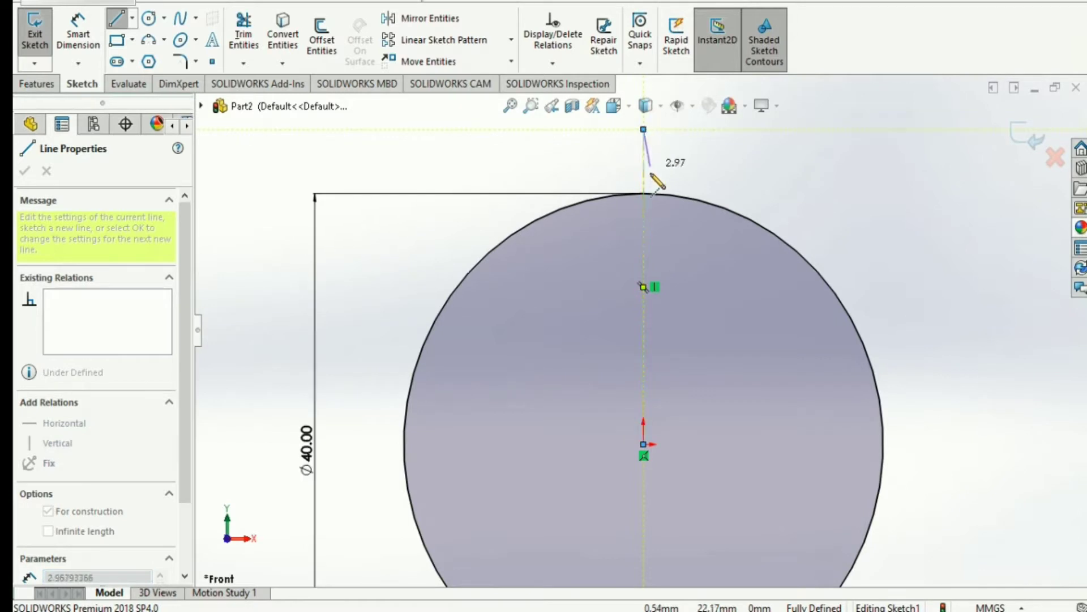
key(Escape)
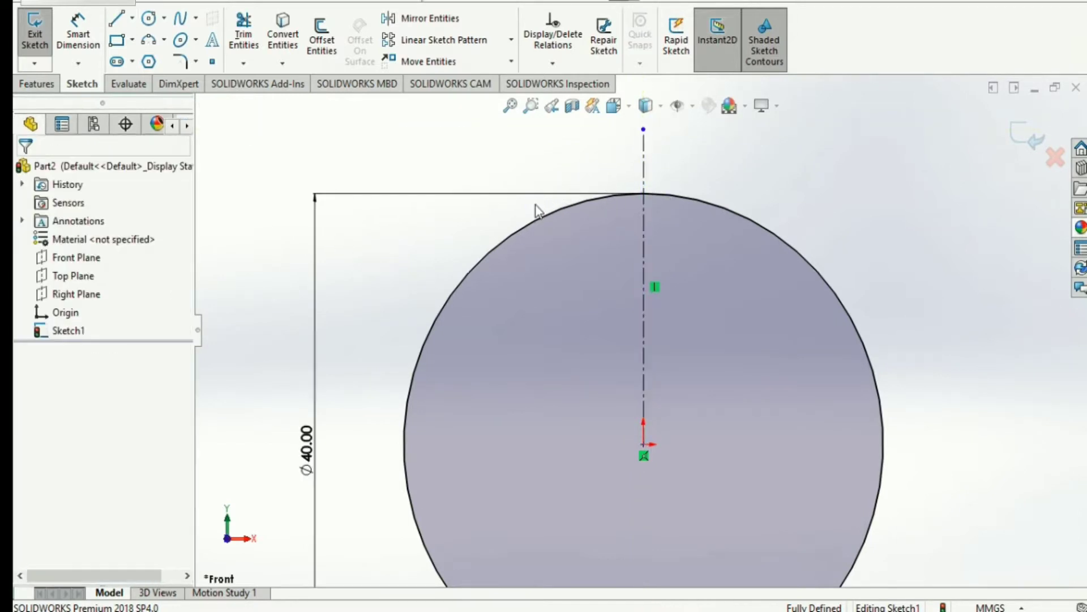
Sketch a slanted line about 3.55 mm long from the circle's upper edge, left of the centerline, rising toward the centerline.
click(52, 89)
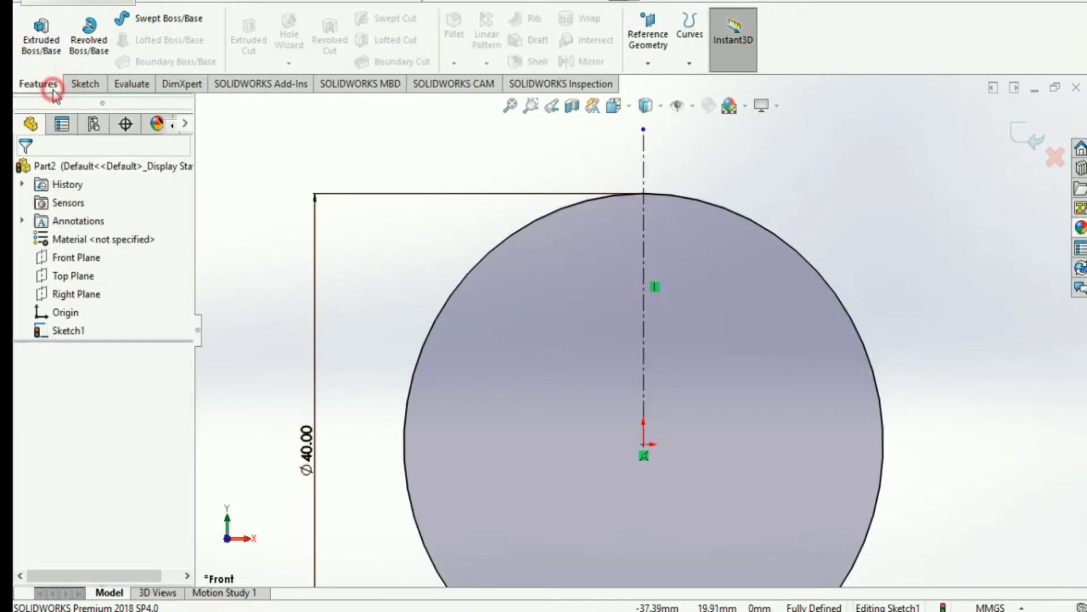
click(74, 85)
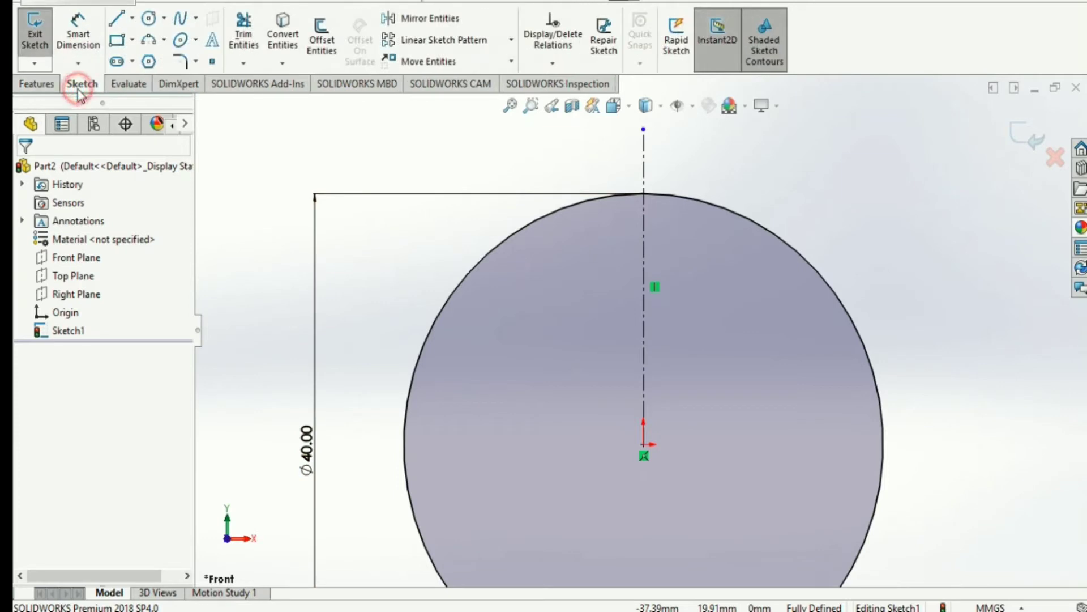
click(118, 20)
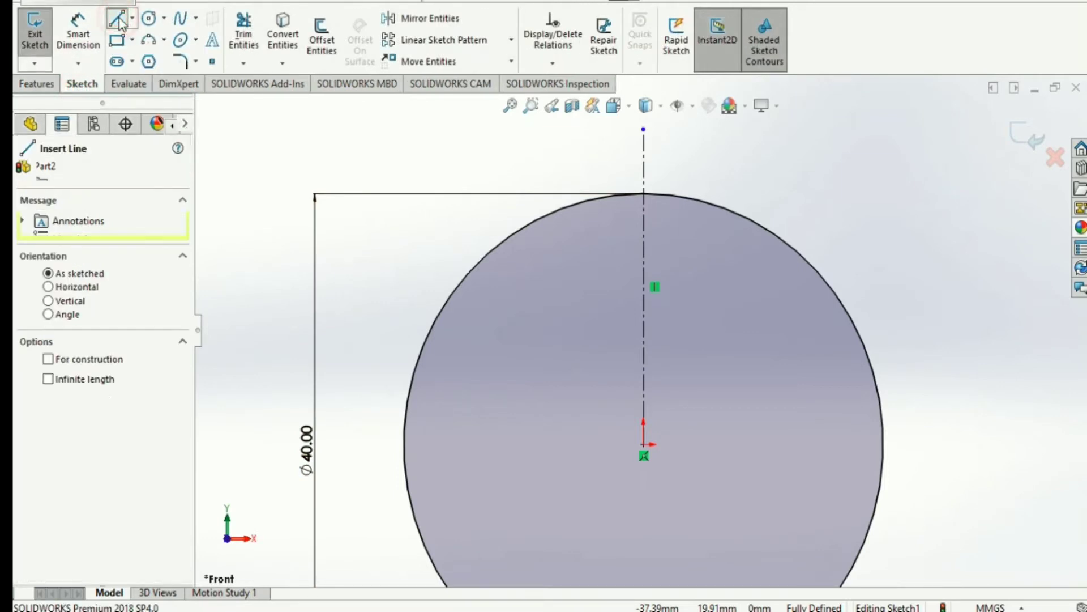
scroll(644, 170, down, 1)
scroll(646, 180, down, 4)
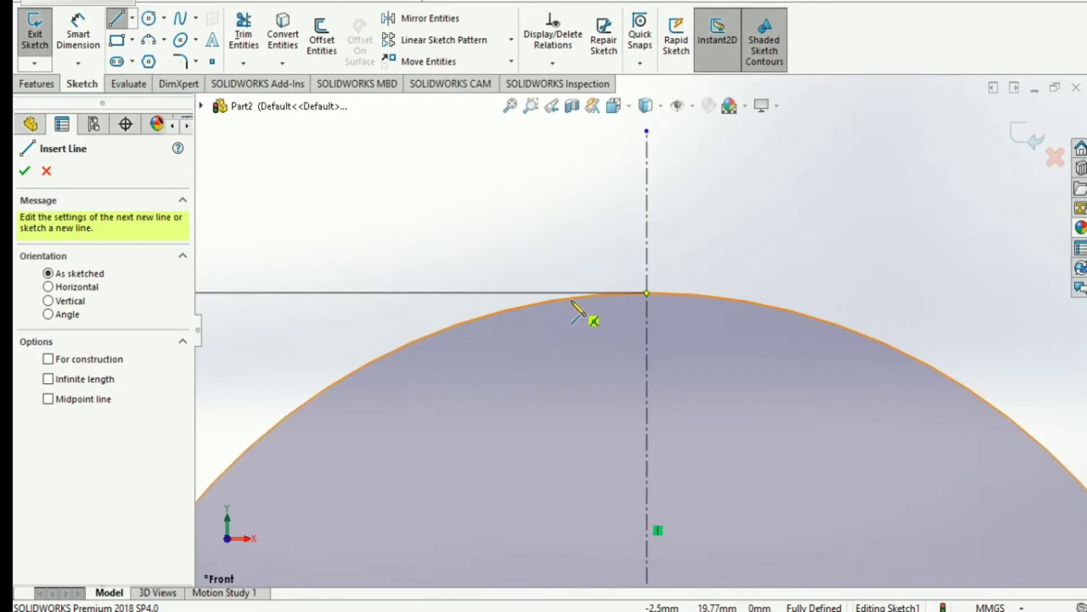
click(571, 300)
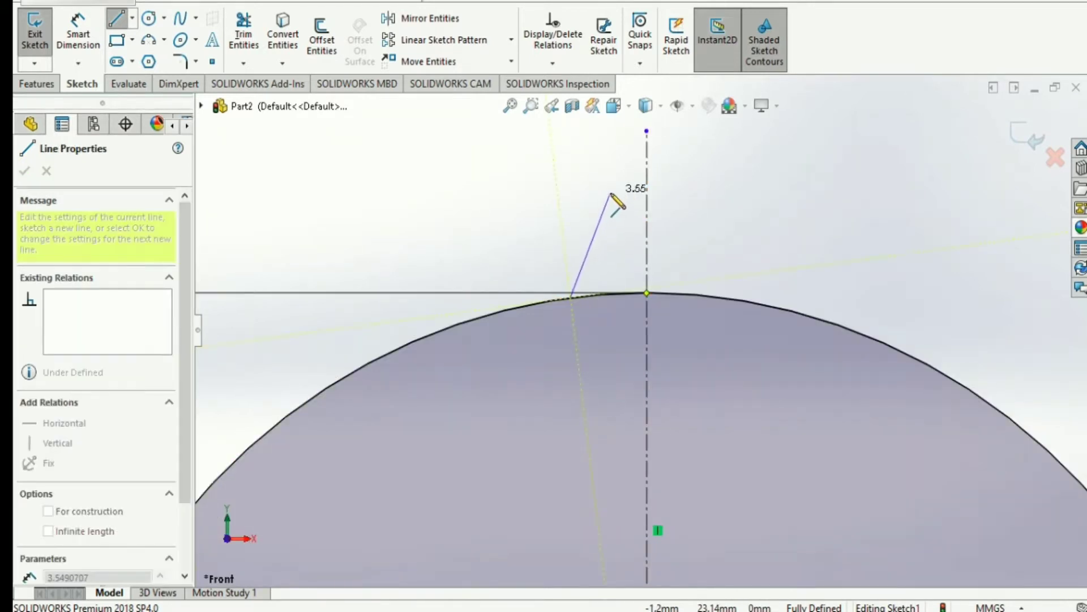
click(610, 192)
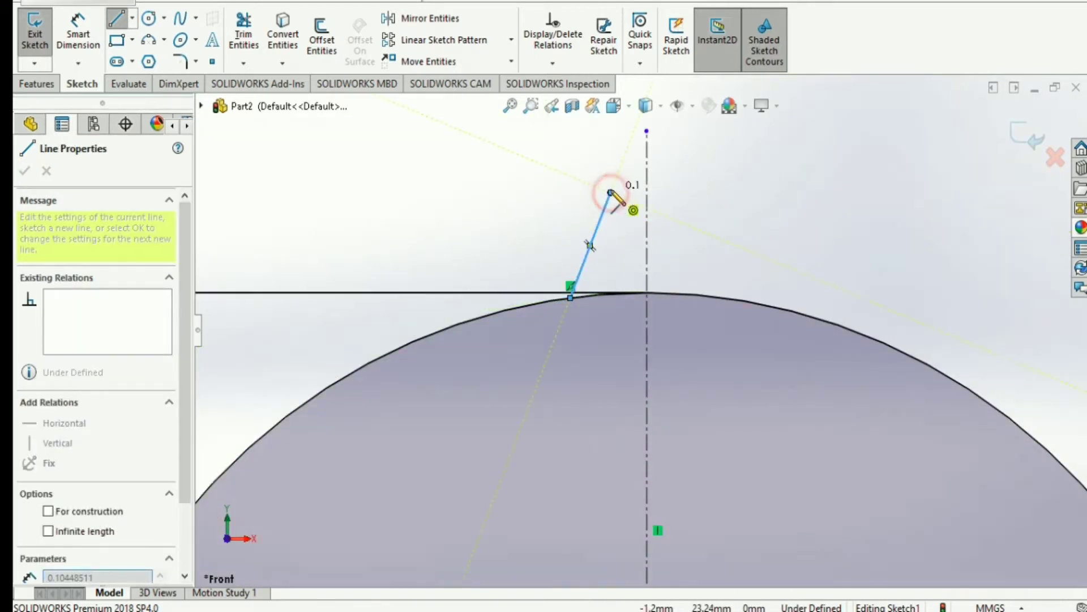
click(646, 197)
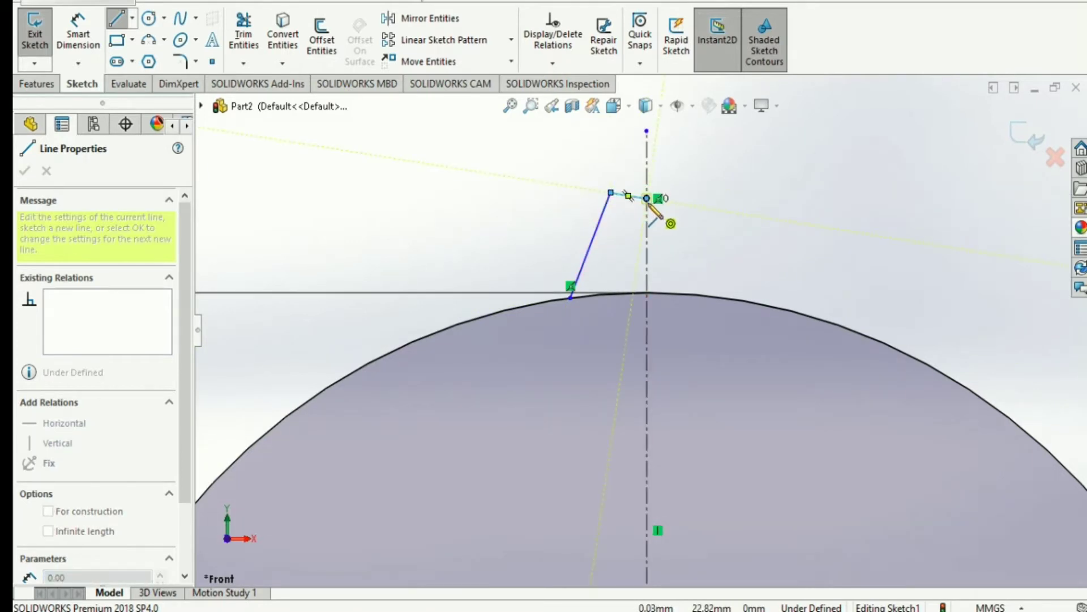
key(ctrl+z)
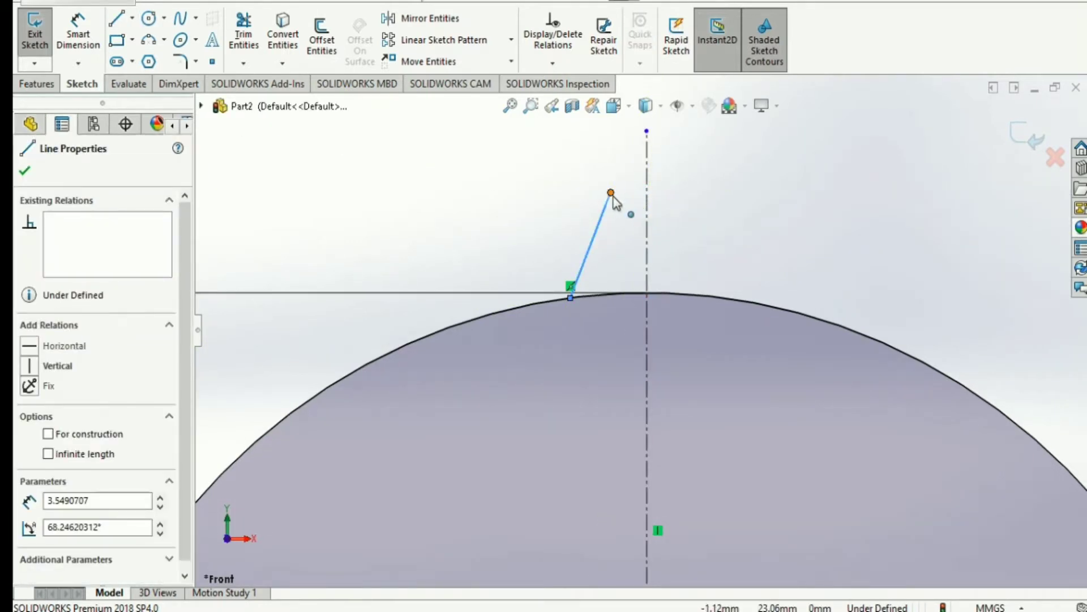
Complete the tooth outline with a two-segment horizontal top line crossing the centerline and a slanted flank about 3.46 mm long down to the circle.
click(123, 24)
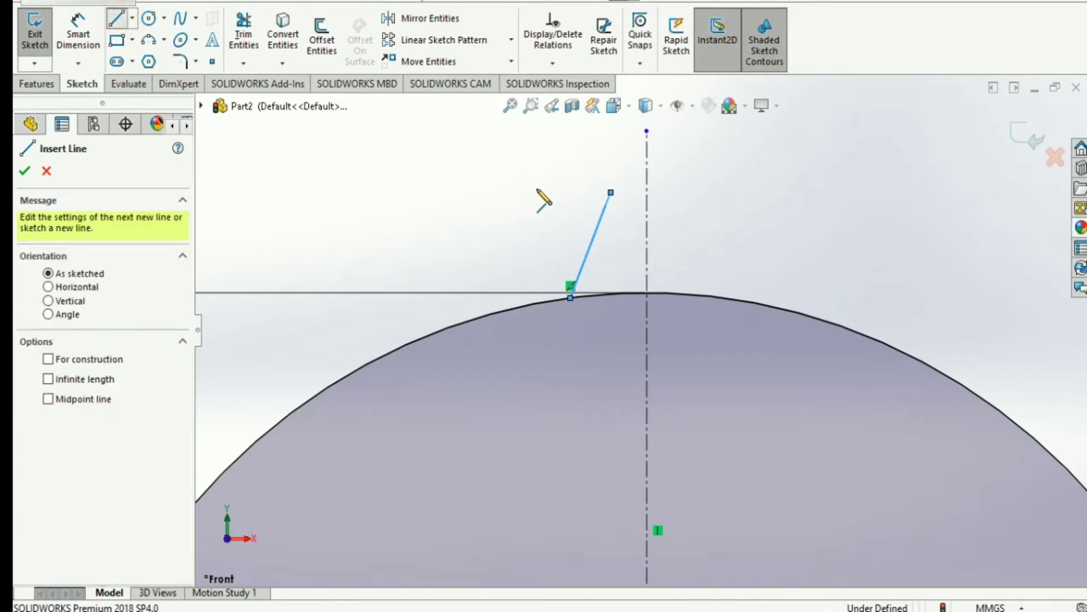
click(610, 192)
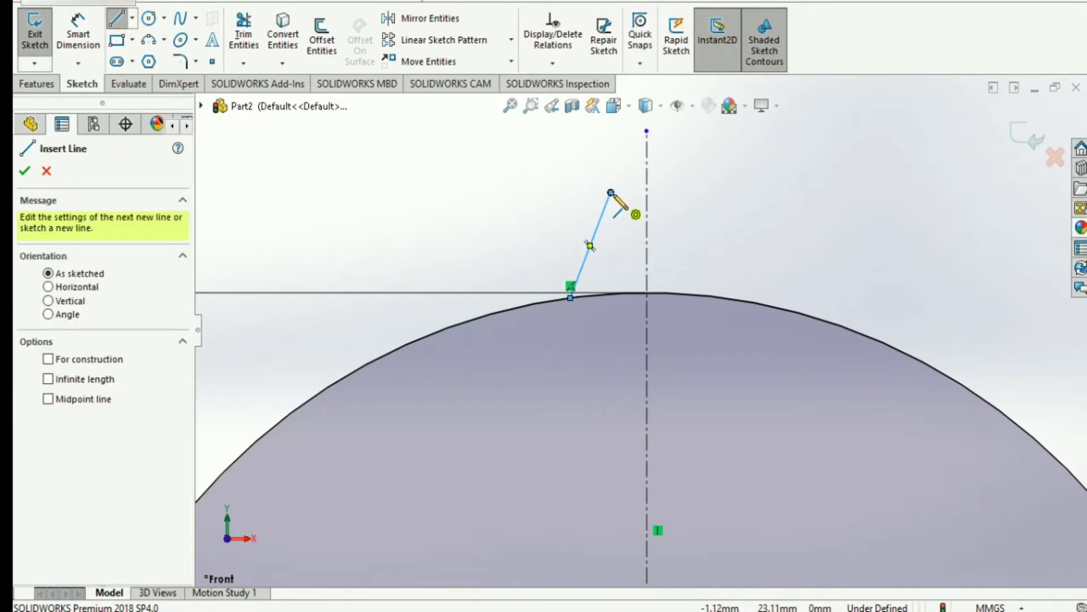
click(648, 193)
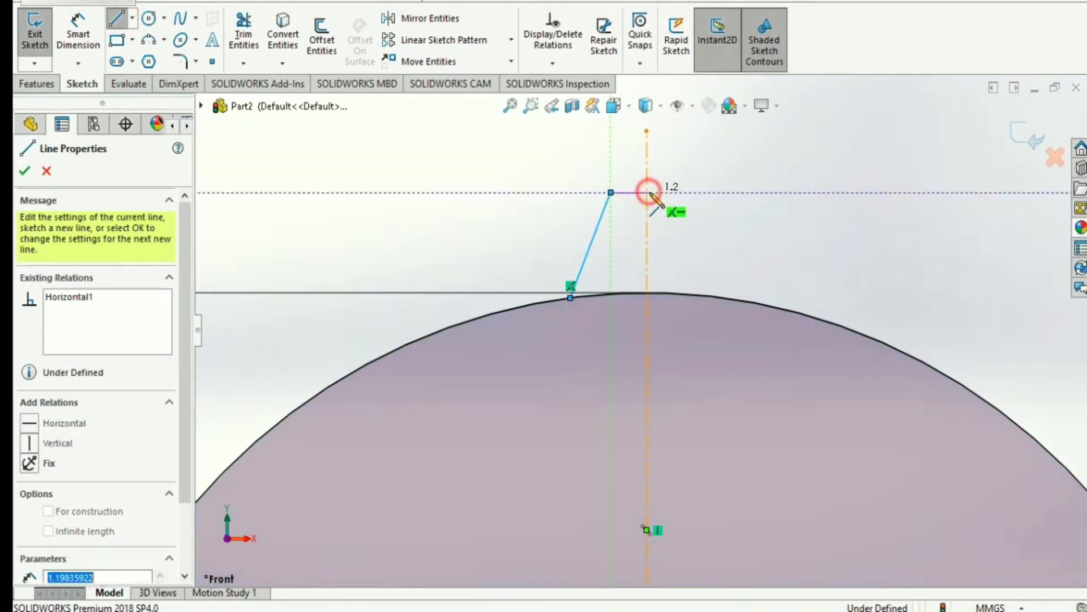
click(692, 192)
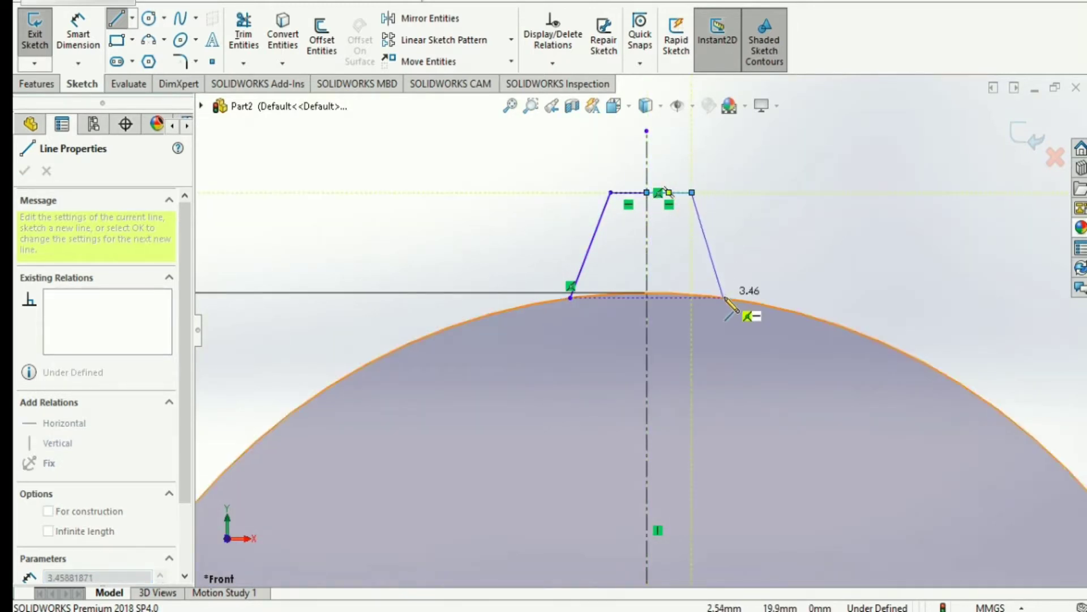
click(724, 297)
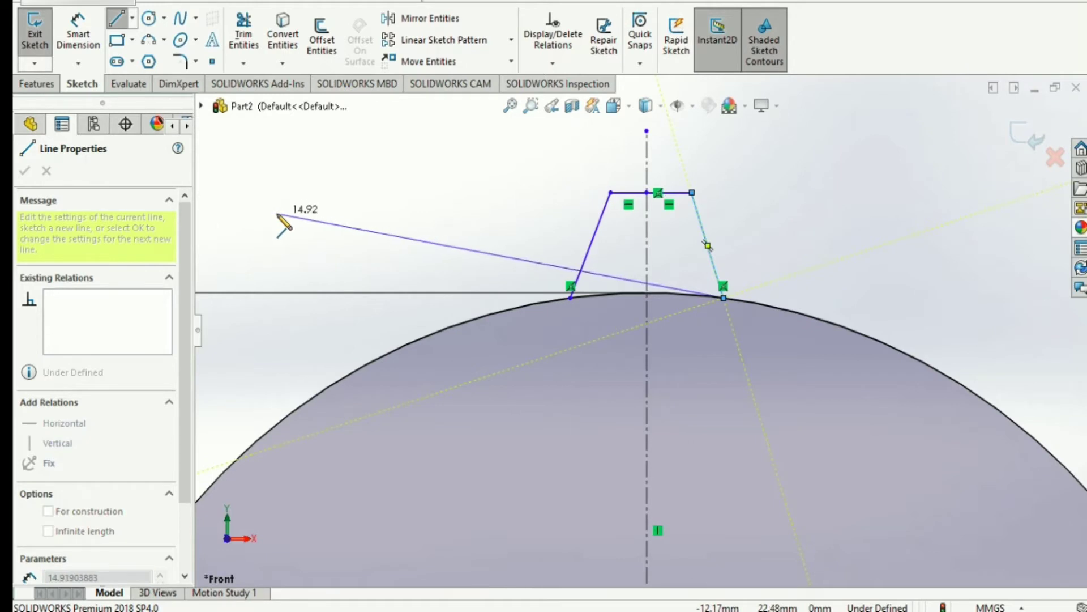
key(Escape)
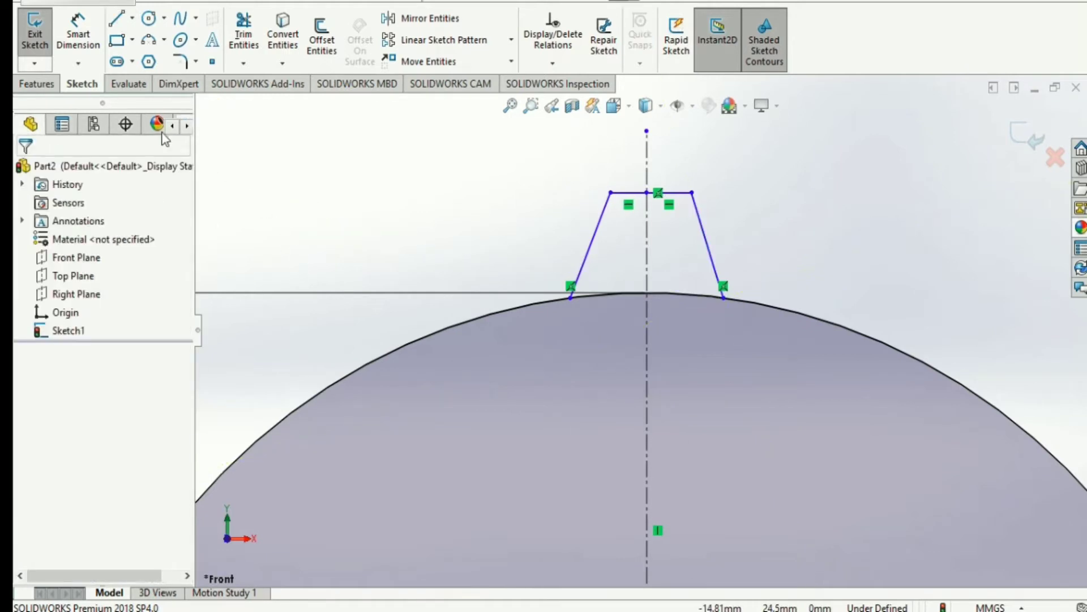
Dimension the distance from the tooth's top-left corner to the centerline as 1 mm.
click(78, 35)
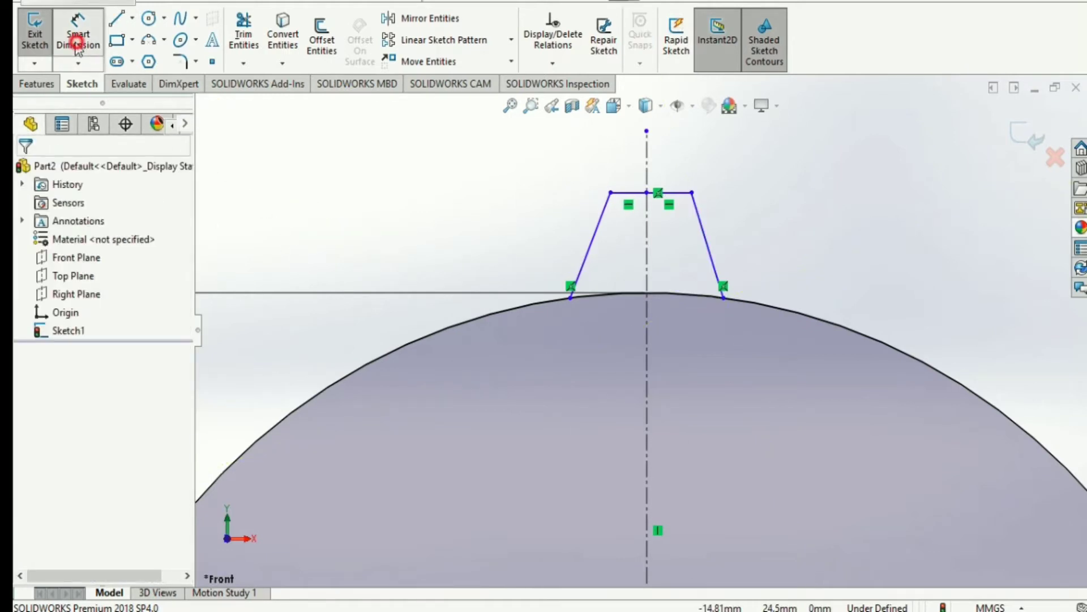
click(611, 193)
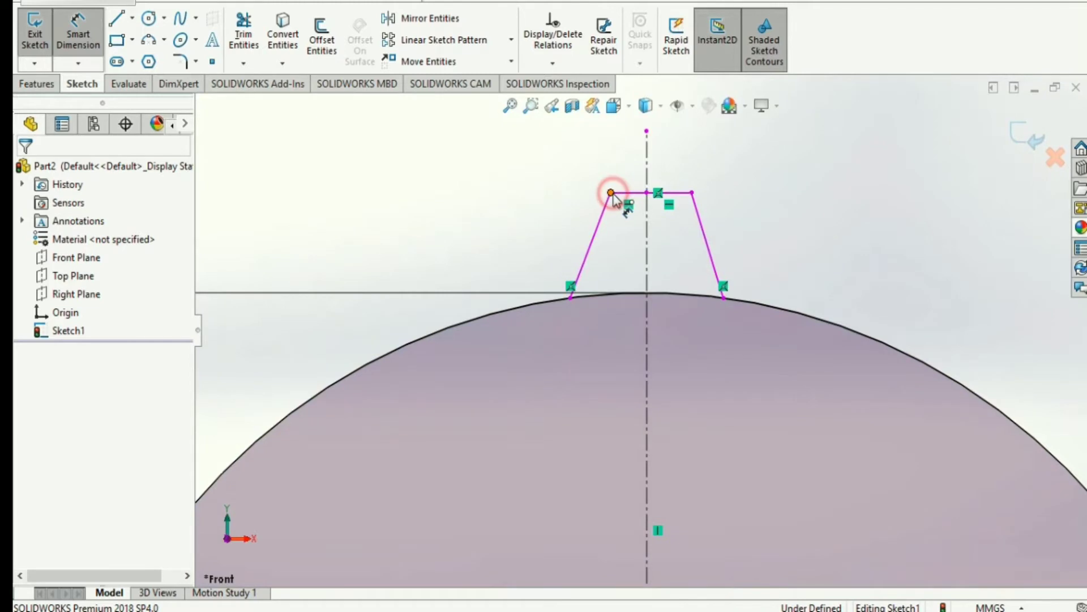
click(646, 173)
click(579, 177)
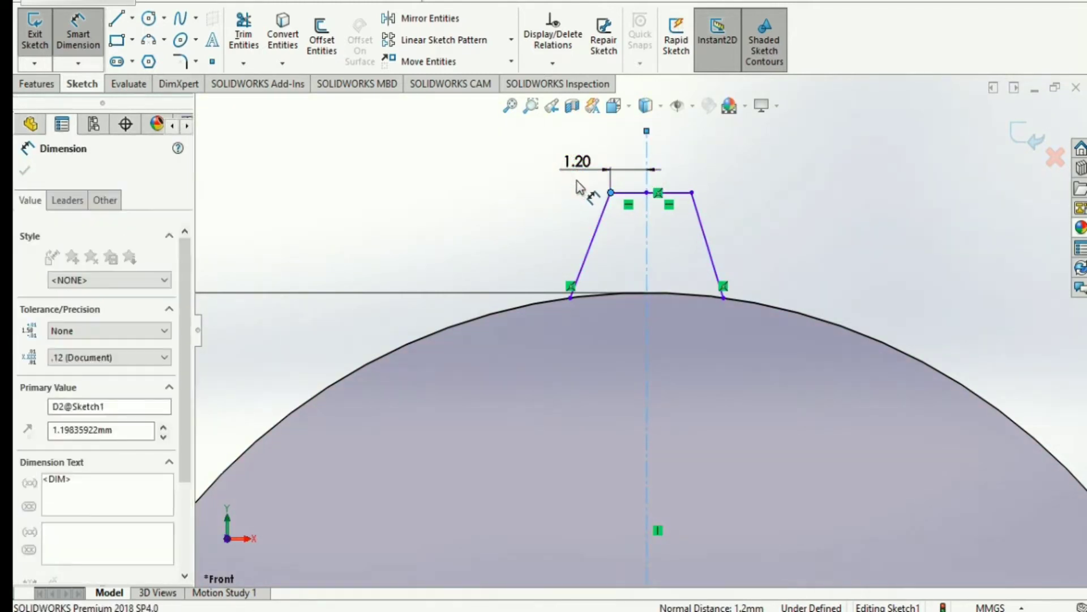
text(1)
key(Return)
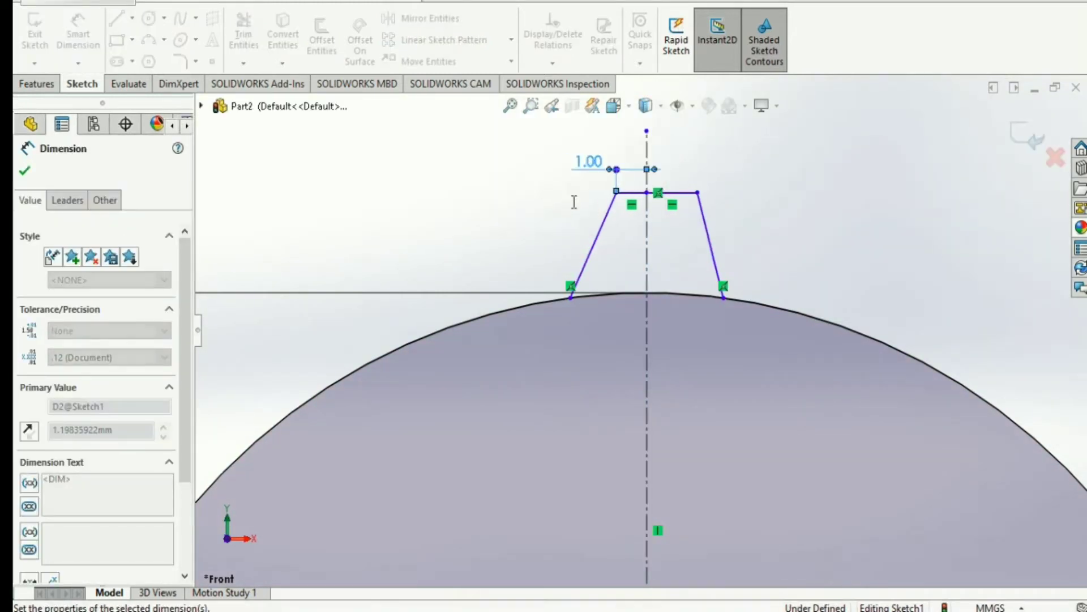
Dimension the distance from the tooth's top-right corner to the centerline as 1 mm.
click(698, 193)
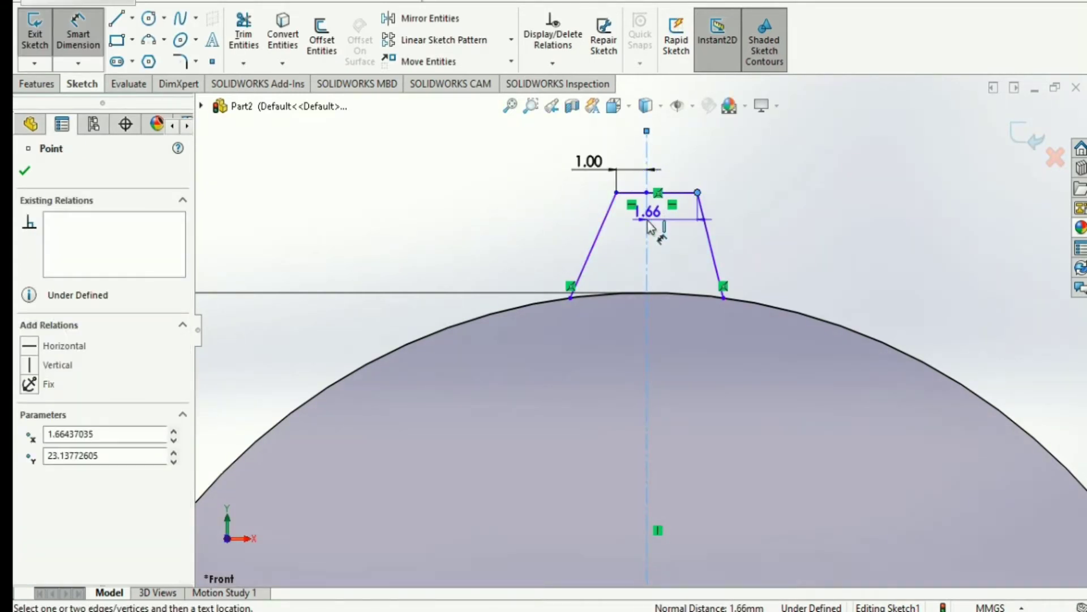
click(647, 218)
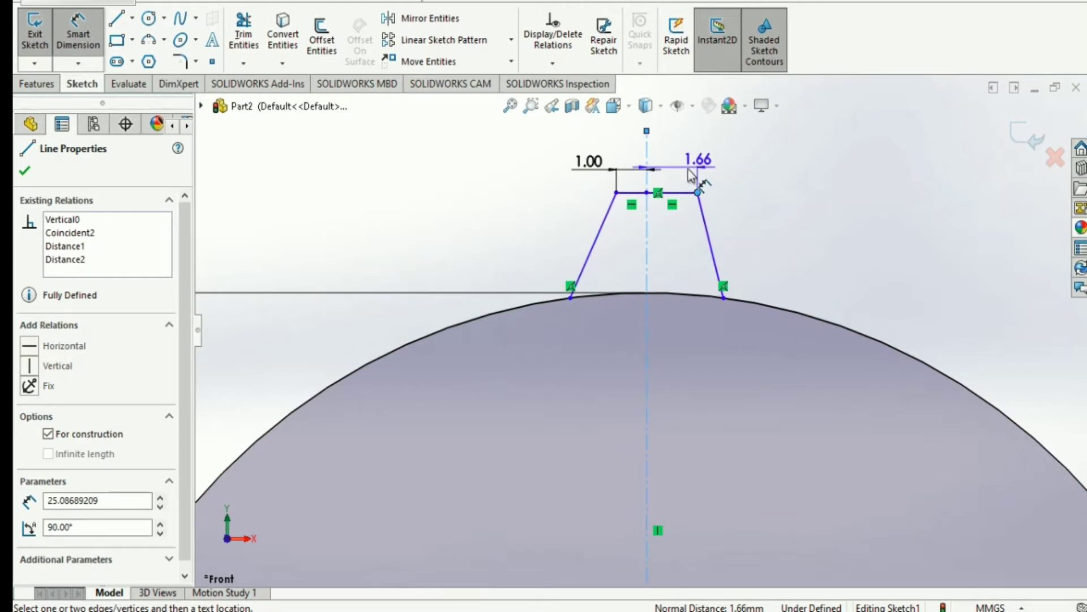
click(690, 174)
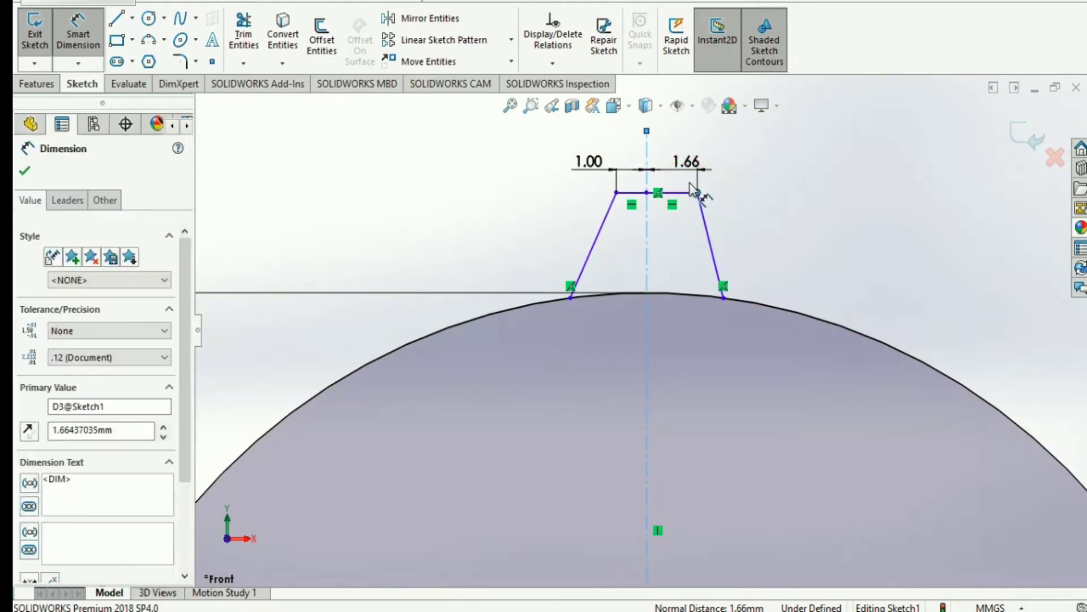
text(1)
key(Return)
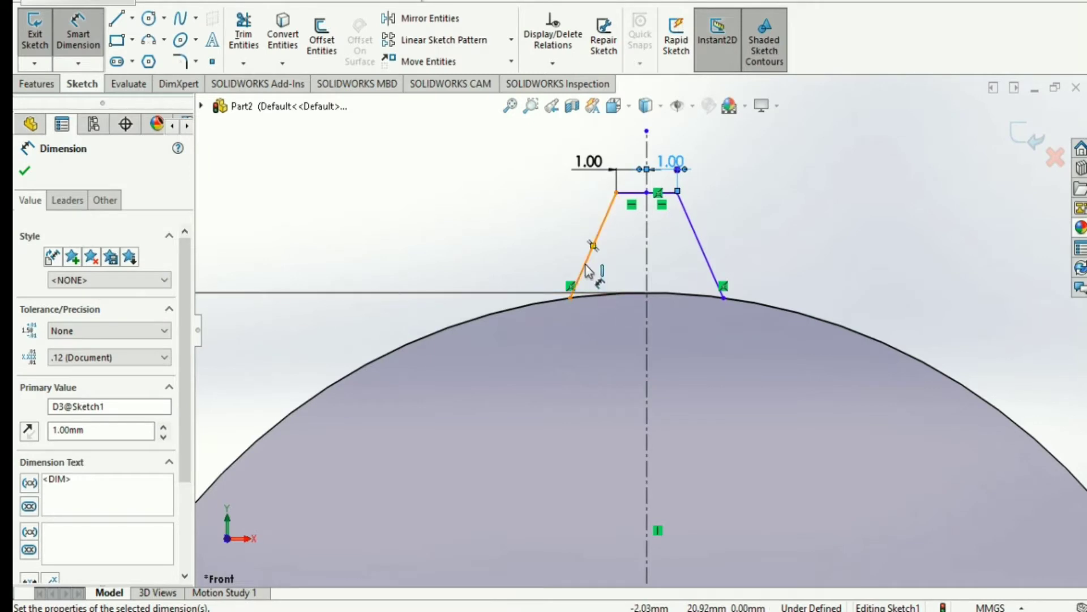
Dimension the distance from the tooth's lower-left endpoint on the circle to the centerline as 2.5 mm.
click(571, 297)
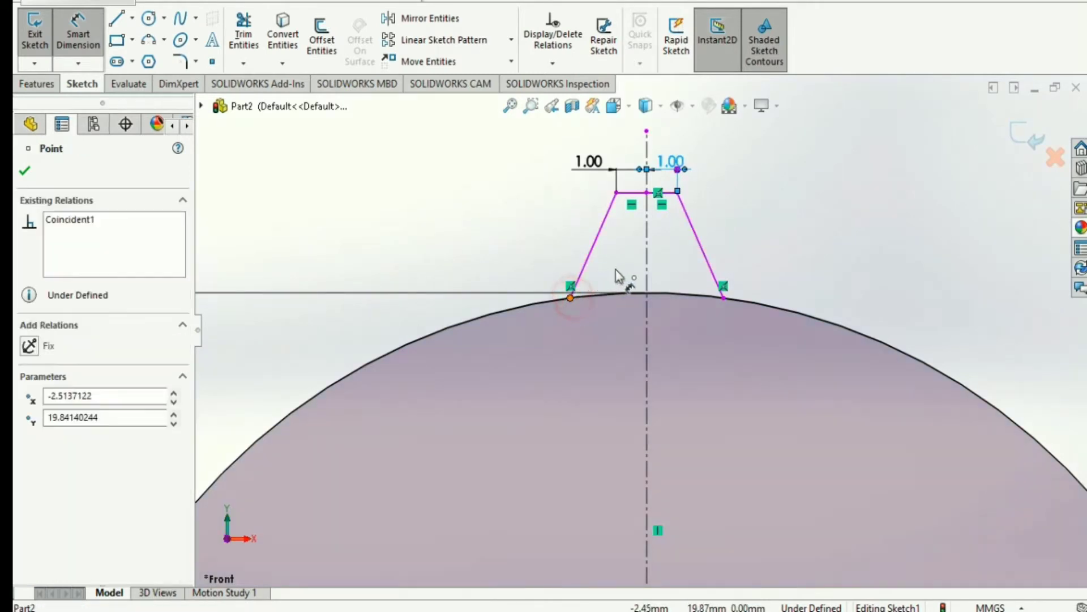
click(644, 273)
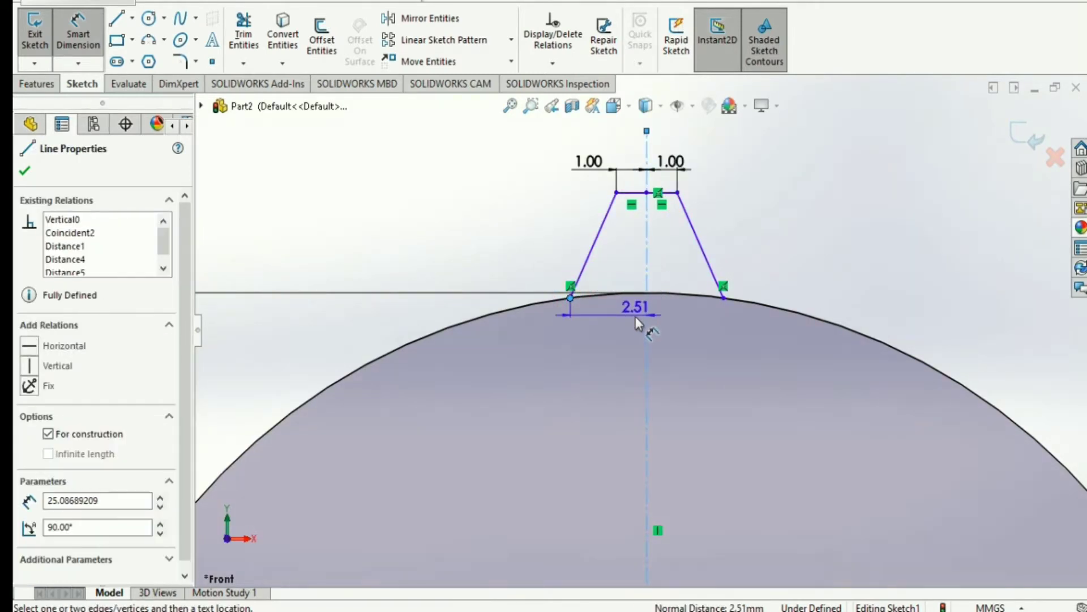
click(606, 324)
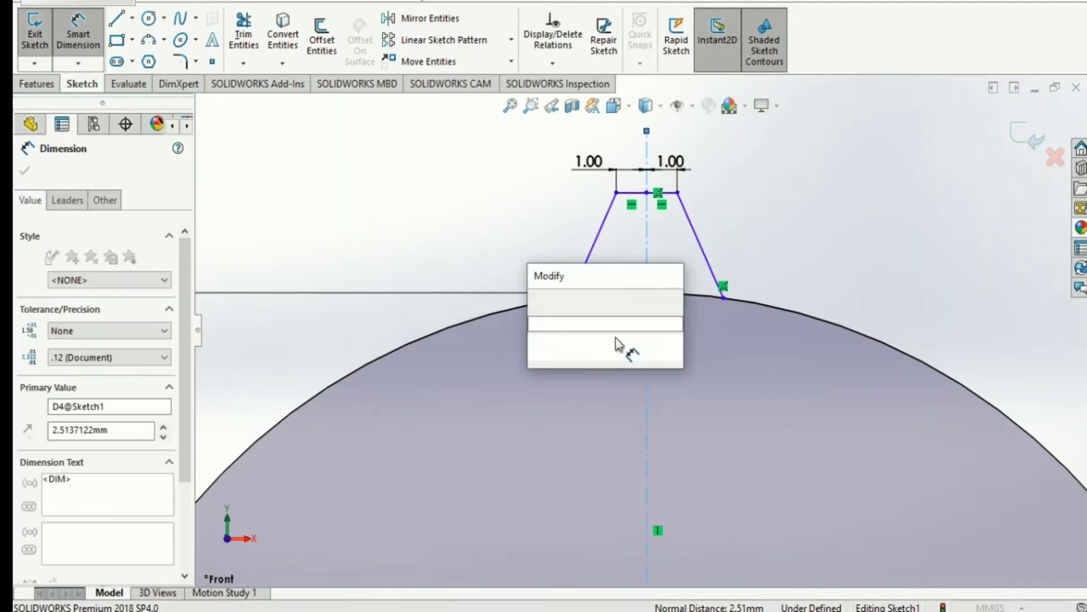
text(2.5)
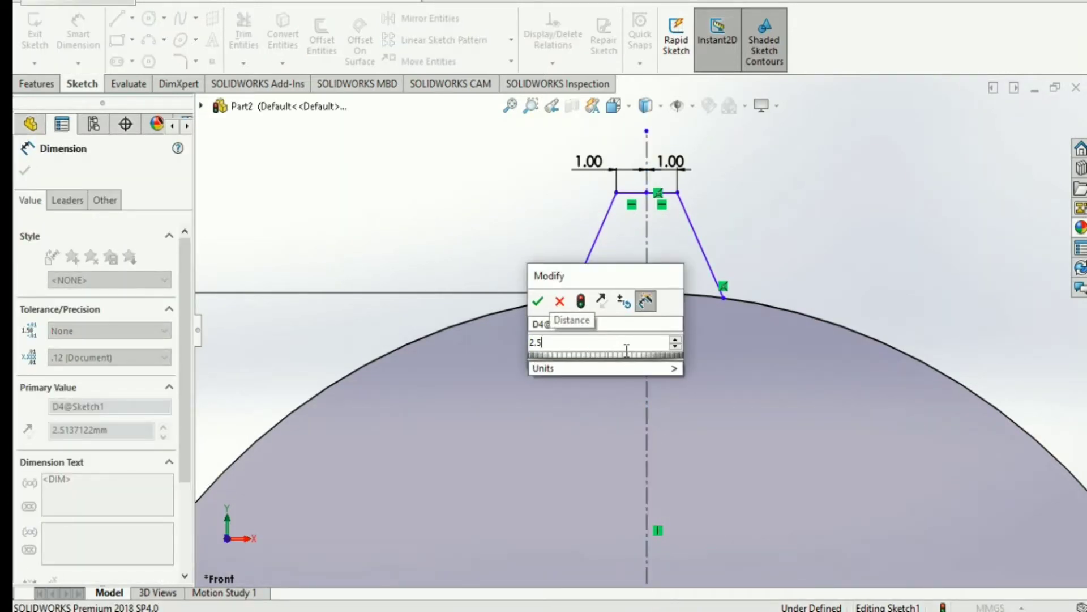
key(Return)
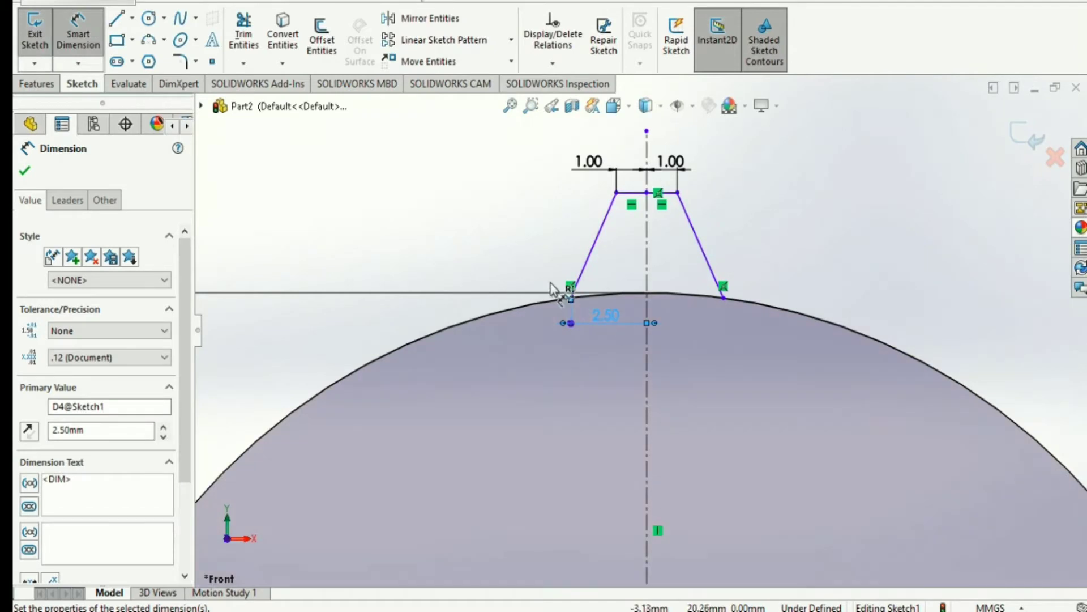
Dimension the tooth's lower-right endpoint to the centerline as 2.5 mm and line the dimension up beside the matching left one.
click(724, 297)
click(652, 335)
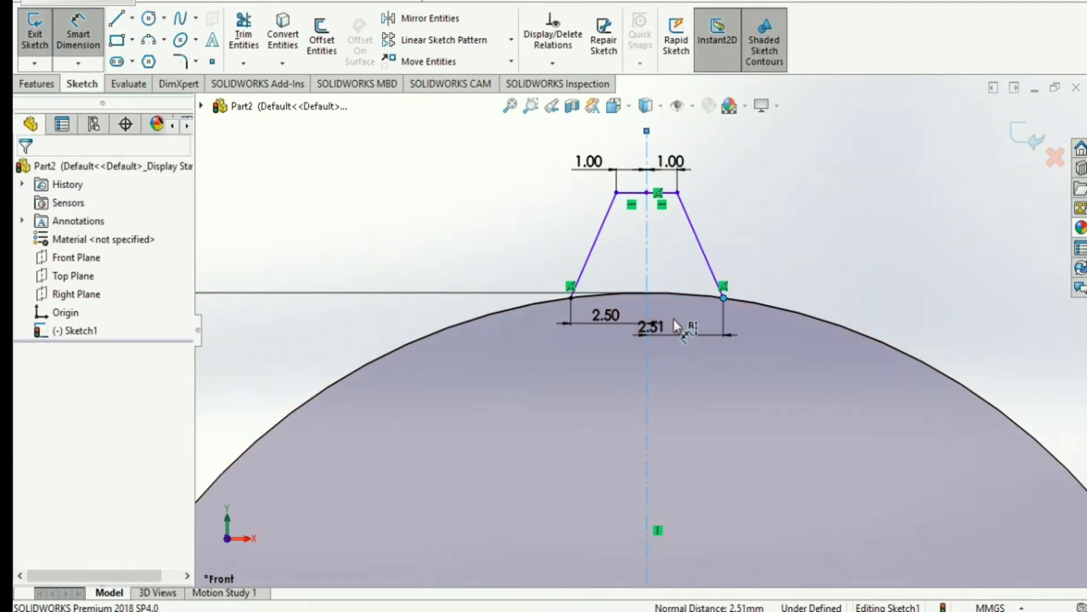
text(2.5)
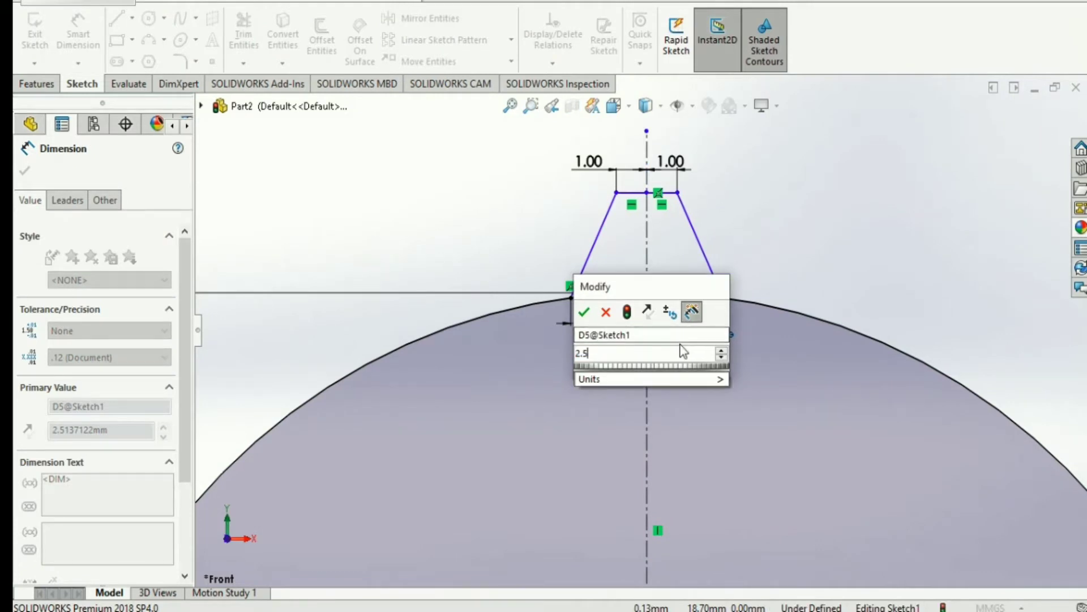
key(Return)
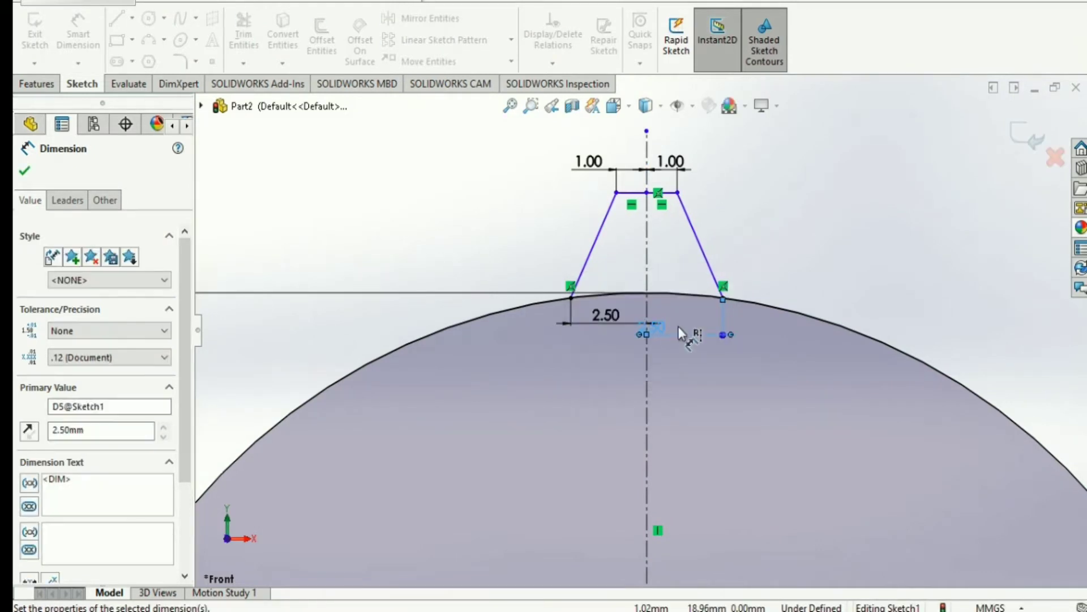
click(659, 327)
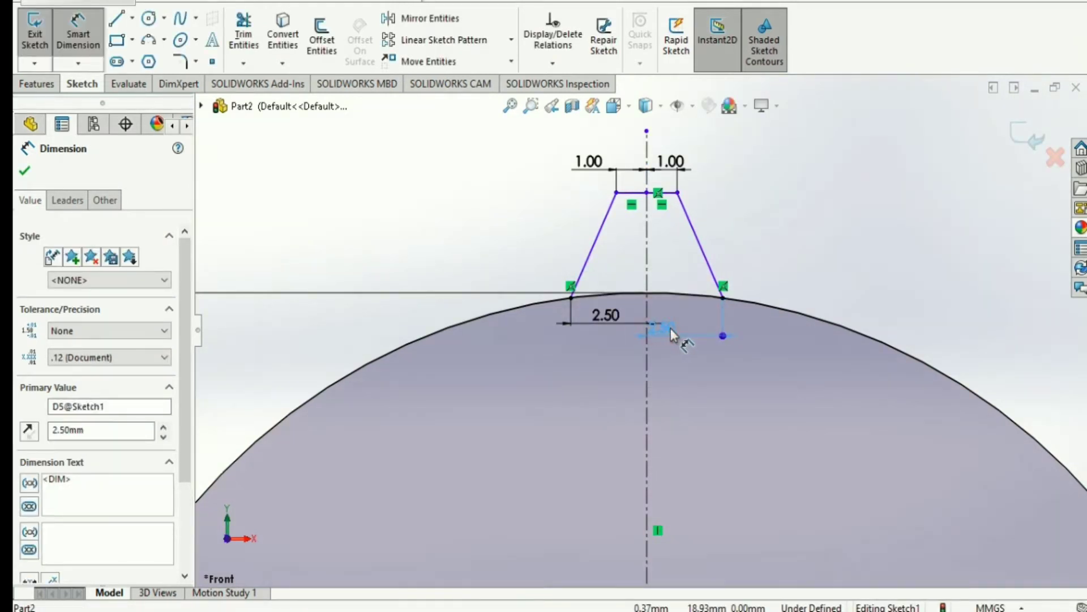
click(684, 315)
Dimension the vertical distance from the midpoint of the tooth's top line to the origin as 25 mm and finish dimensioning.
click(646, 193)
scroll(697, 396, up, 3)
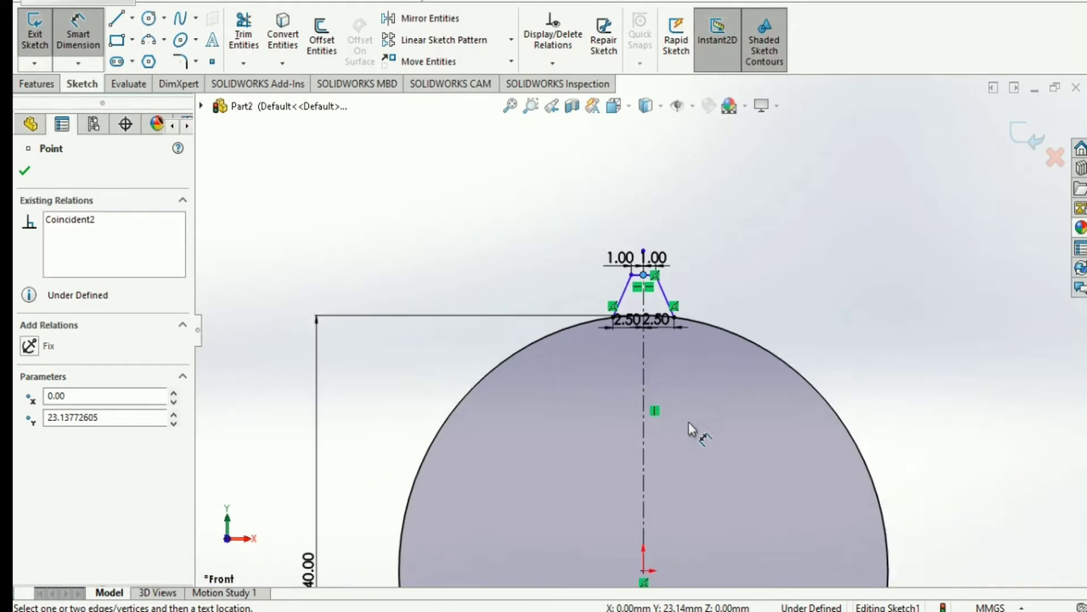
scroll(651, 561, down, 1)
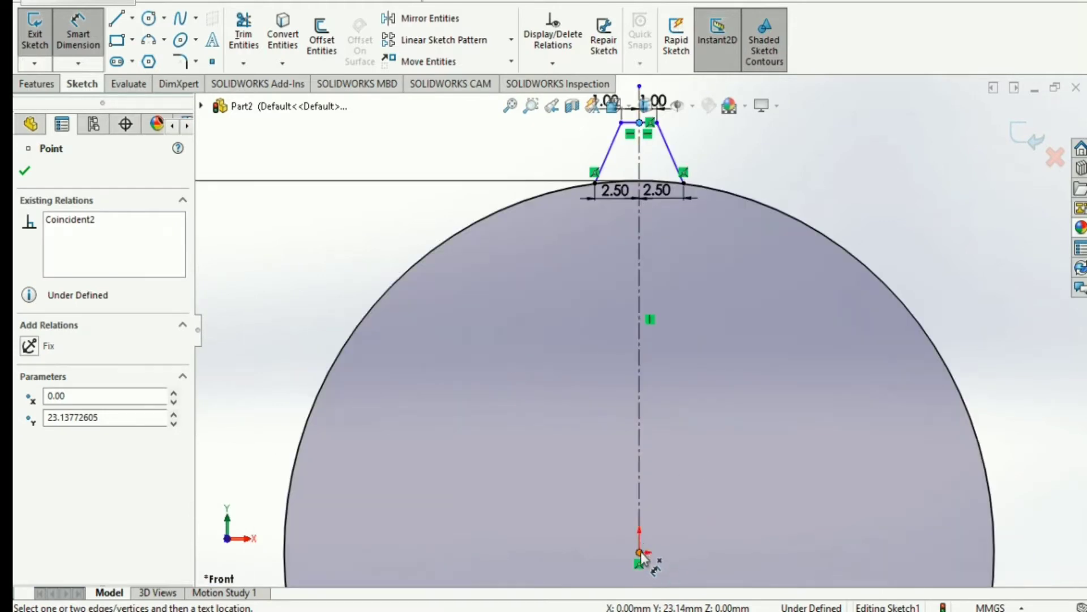
click(639, 553)
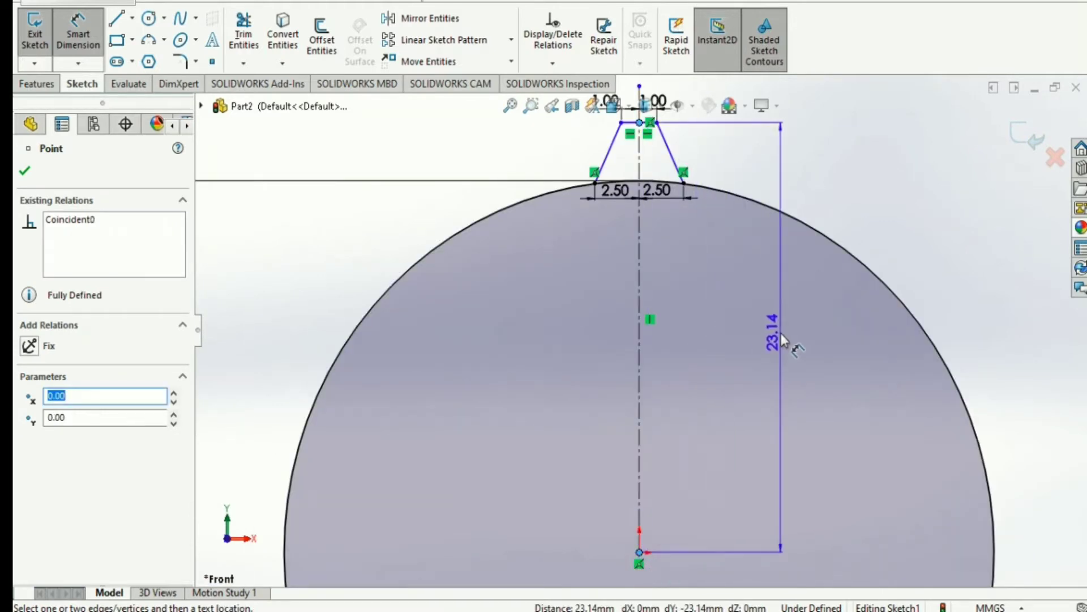
click(793, 320)
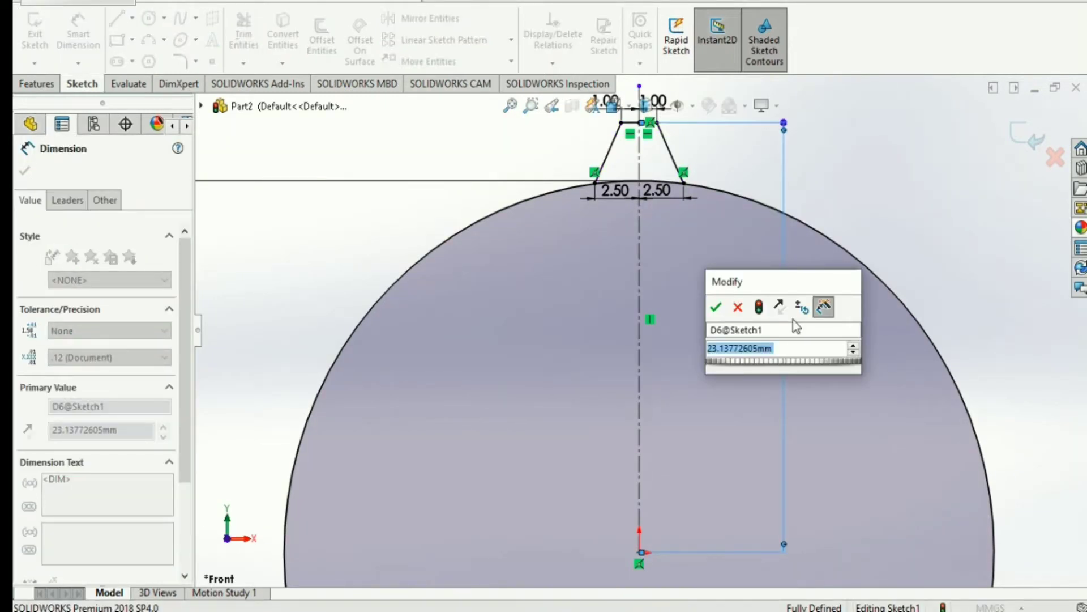
text(2)
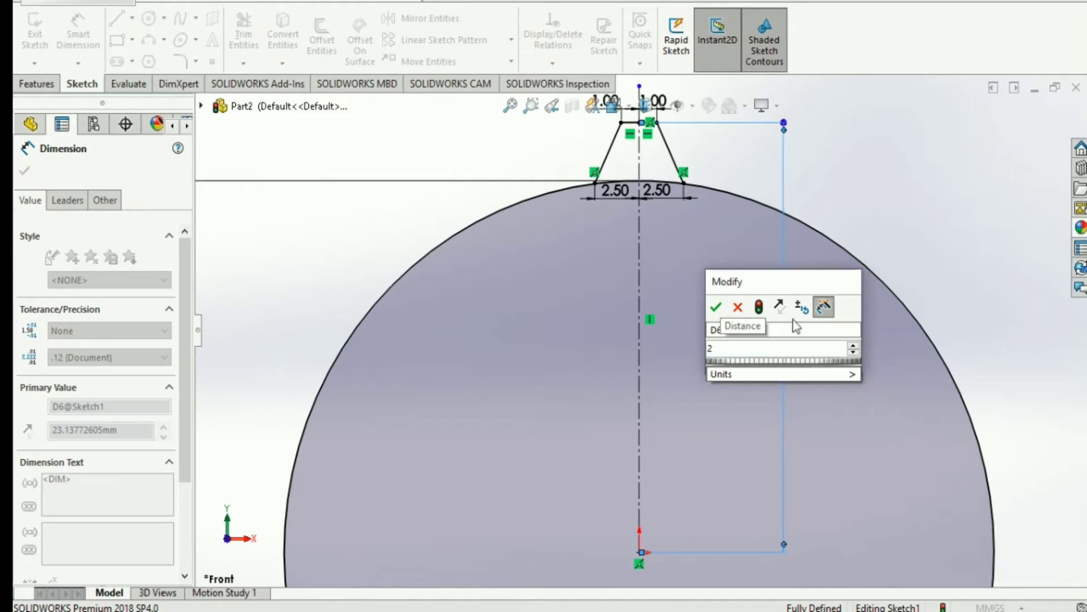
text(5)
key(Return)
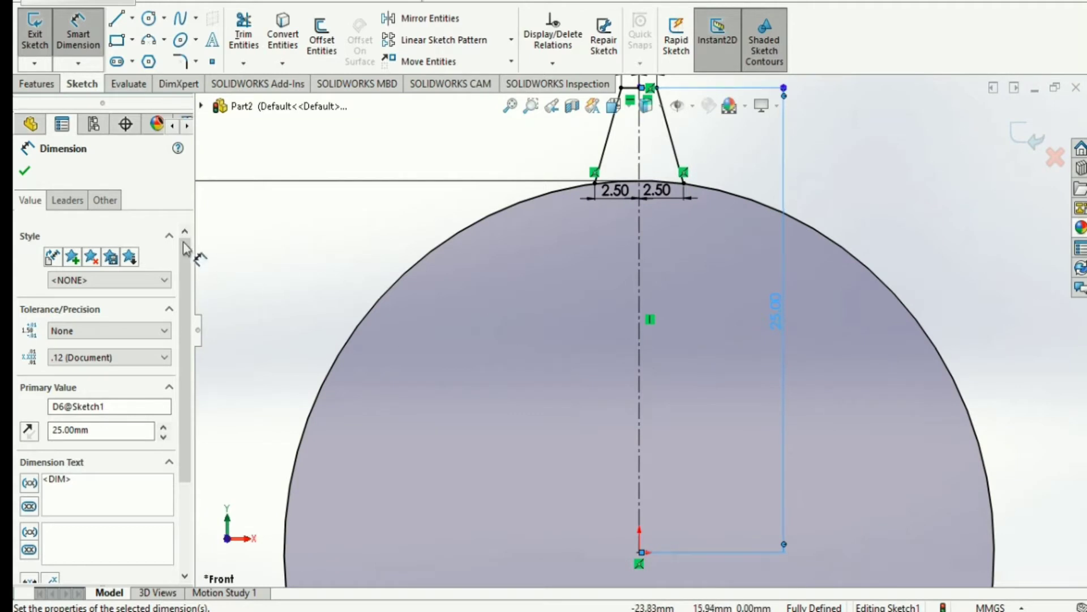
click(24, 171)
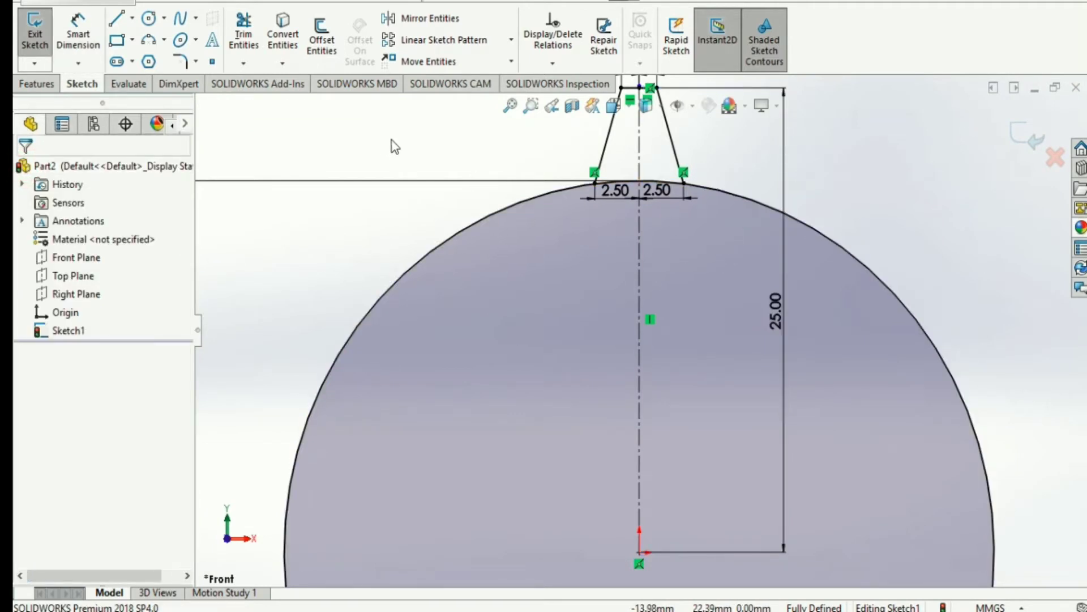
Start a circular sketch pattern about the origin with the tooth's two flanks and both top line segments as the entities.
click(512, 39)
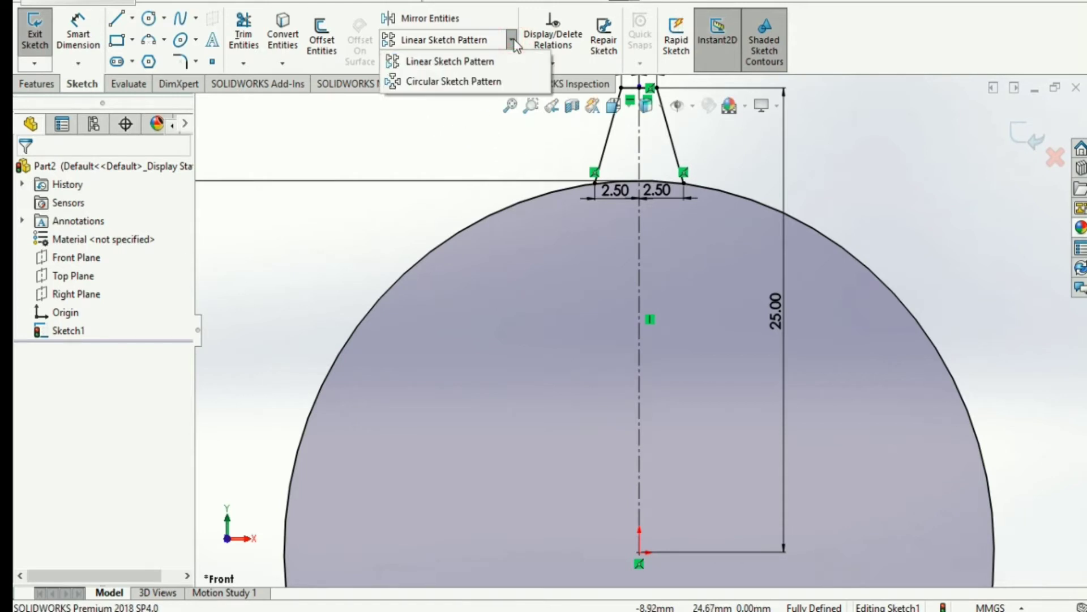
click(468, 81)
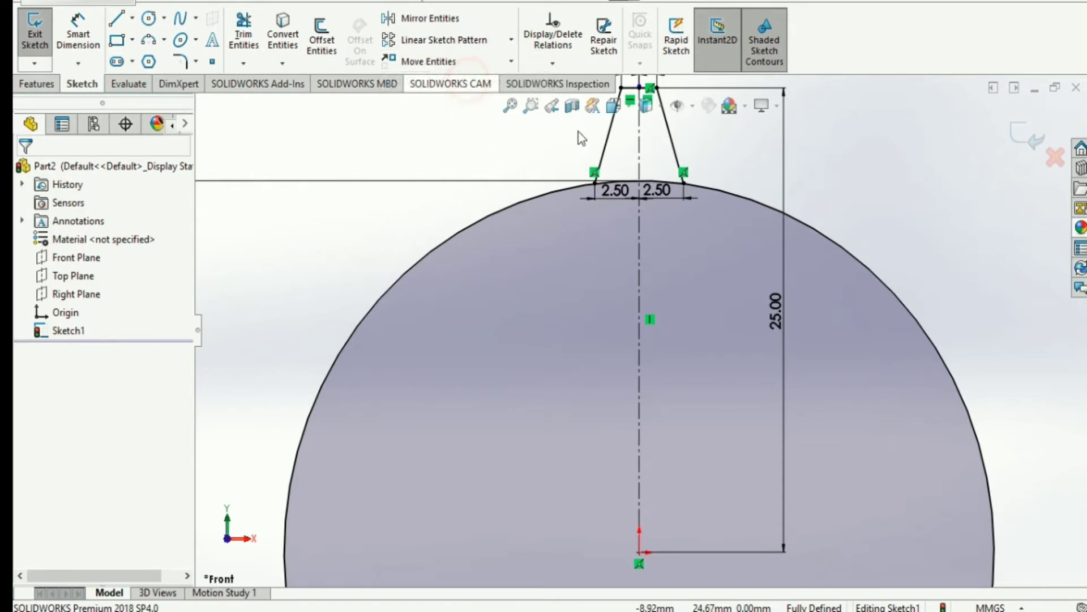
scroll(683, 187, down, 3)
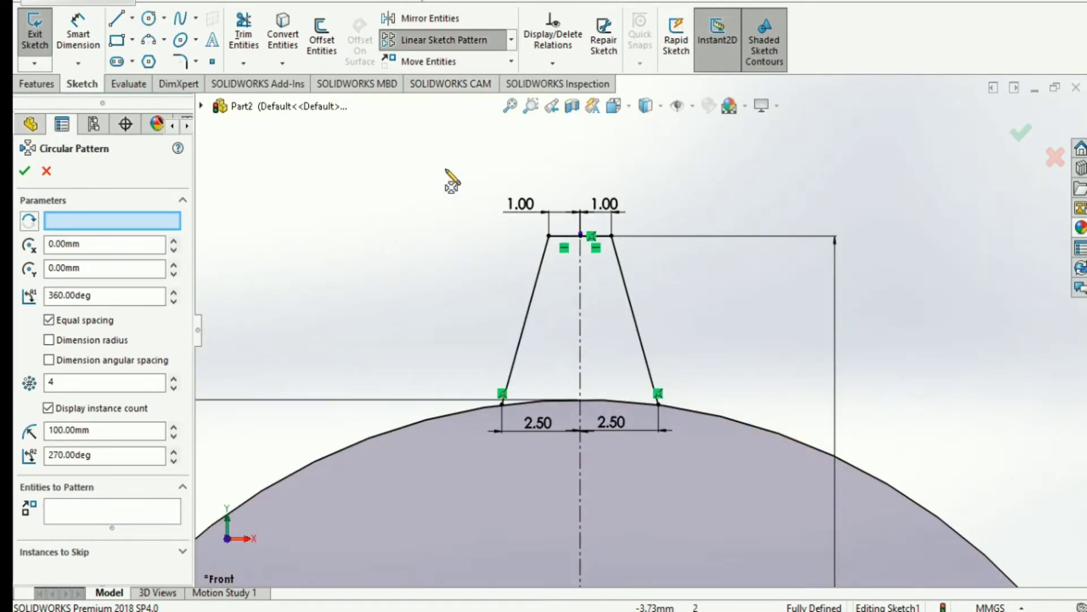
click(535, 287)
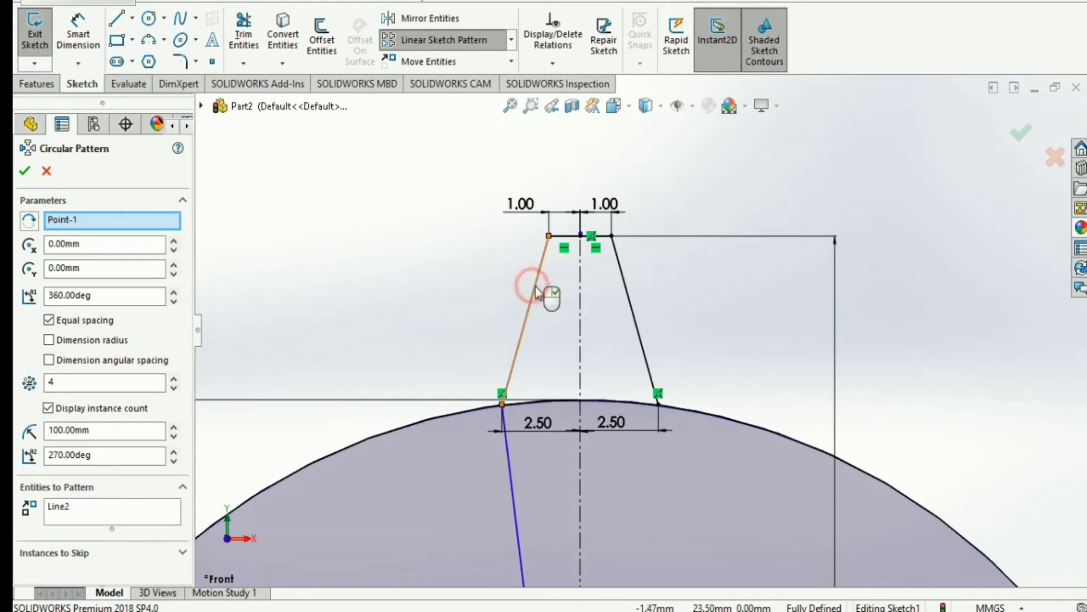
click(626, 286)
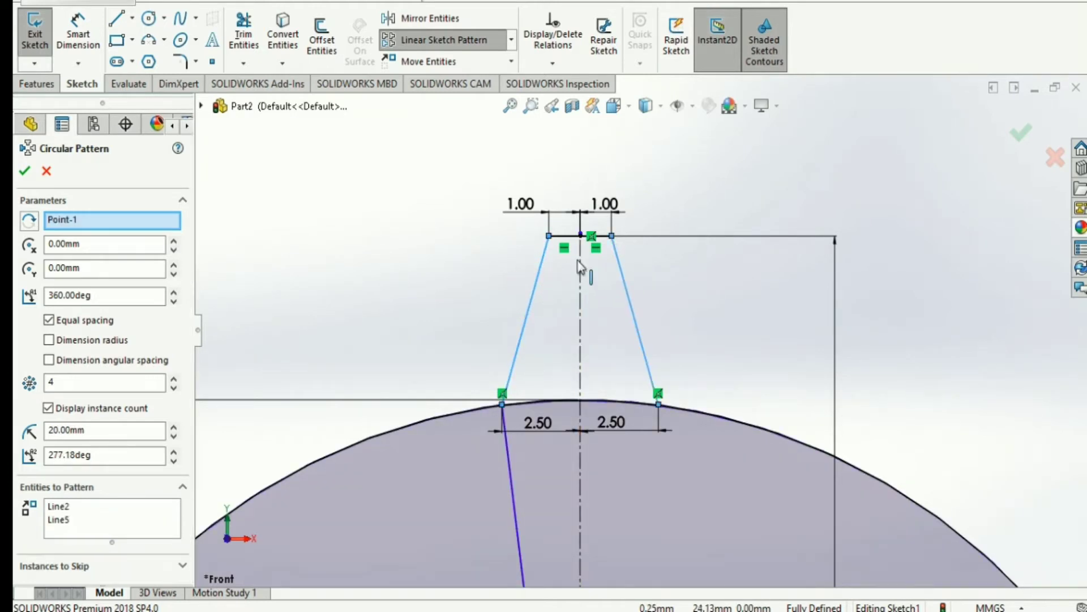
click(565, 235)
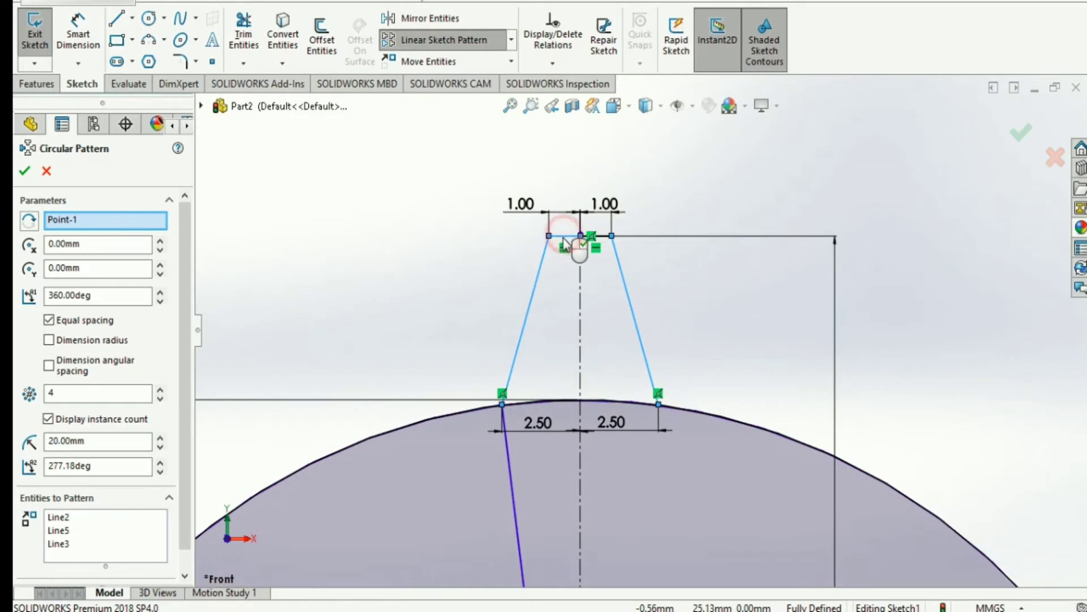
click(605, 237)
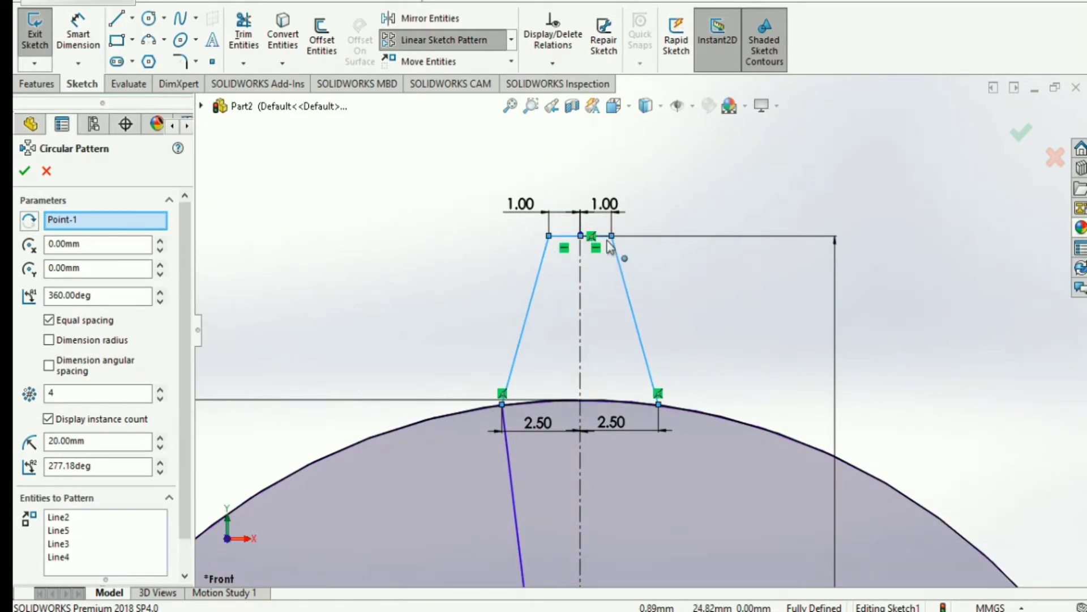
scroll(607, 426, up, 5)
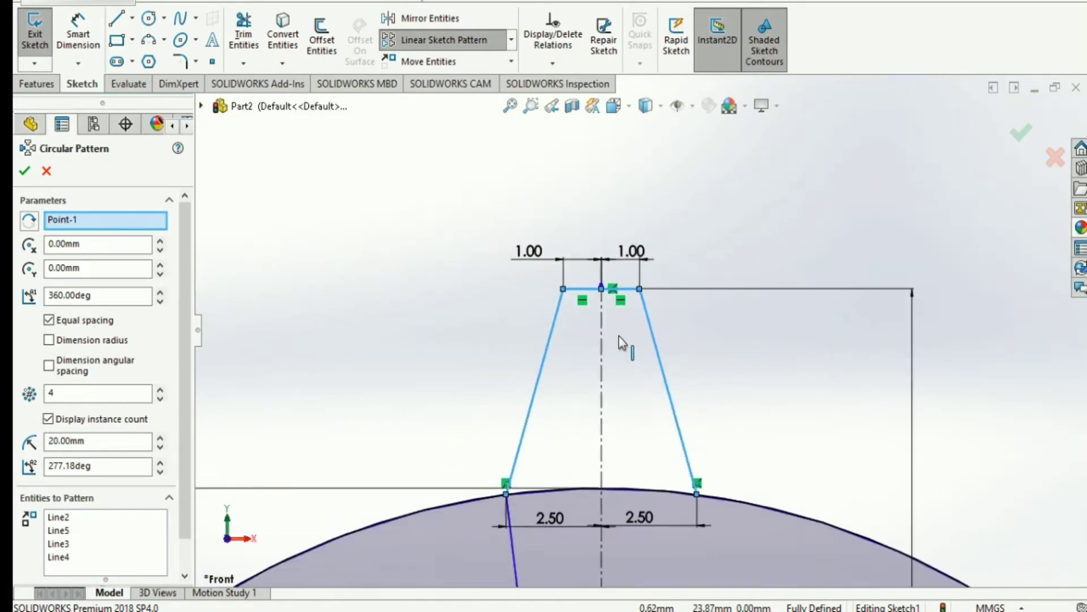
scroll(608, 426, up, 2)
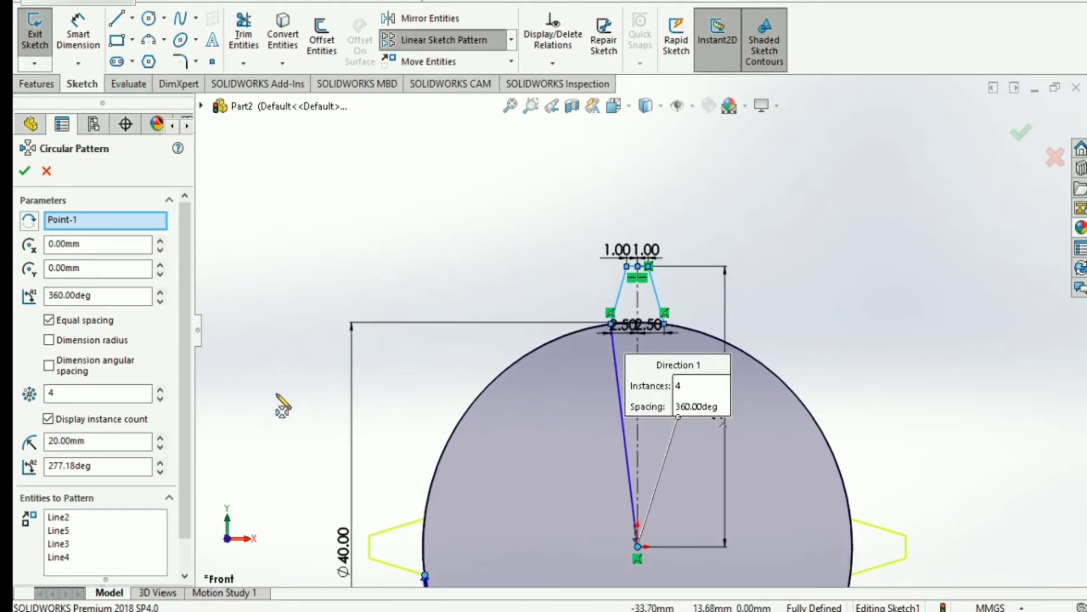
Set the circular pattern to 16 equally spaced instances over 360 degrees and create it.
click(95, 393)
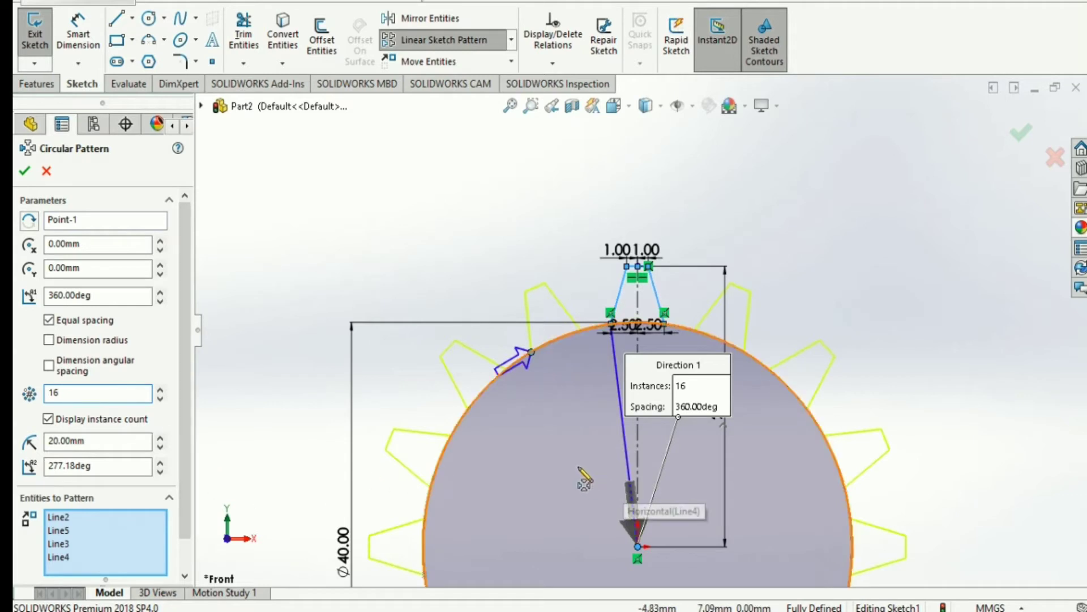
scroll(632, 473, up, 1)
scroll(627, 464, up, 4)
scroll(679, 509, down, 1)
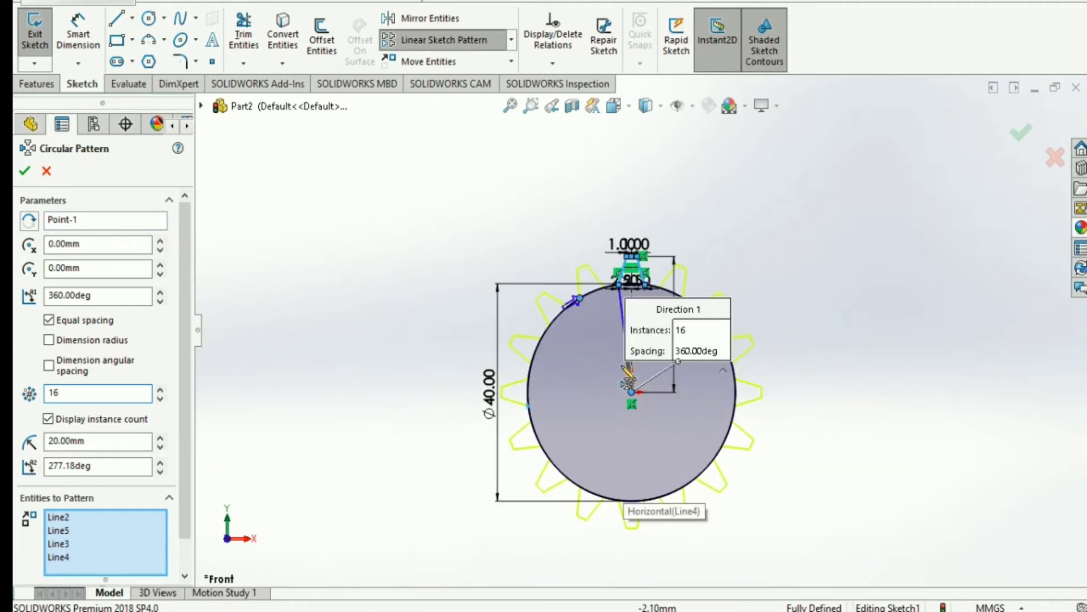
scroll(630, 374, down, 2)
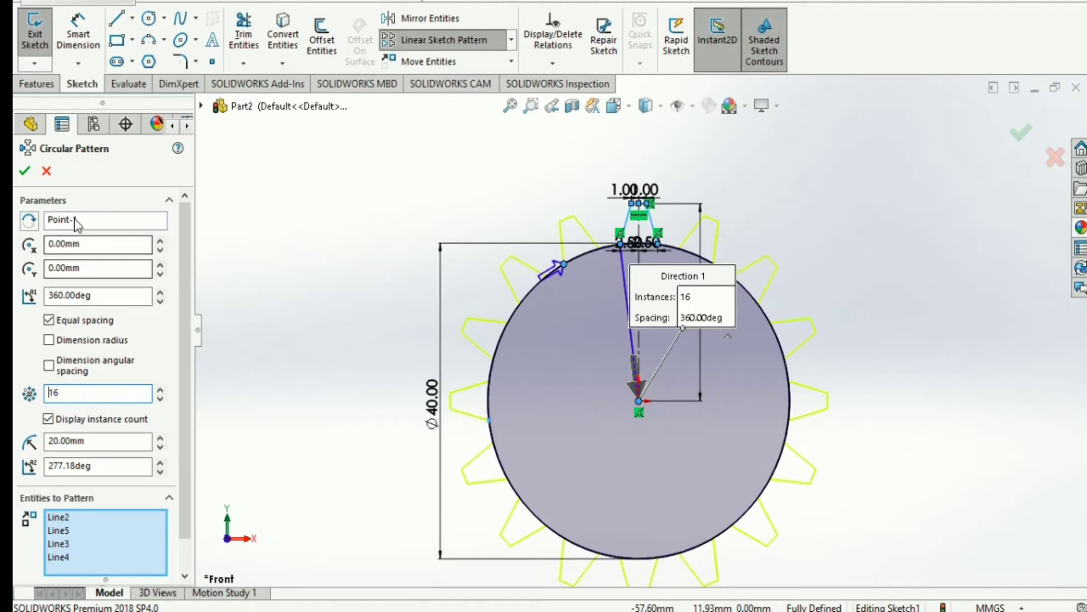
click(22, 172)
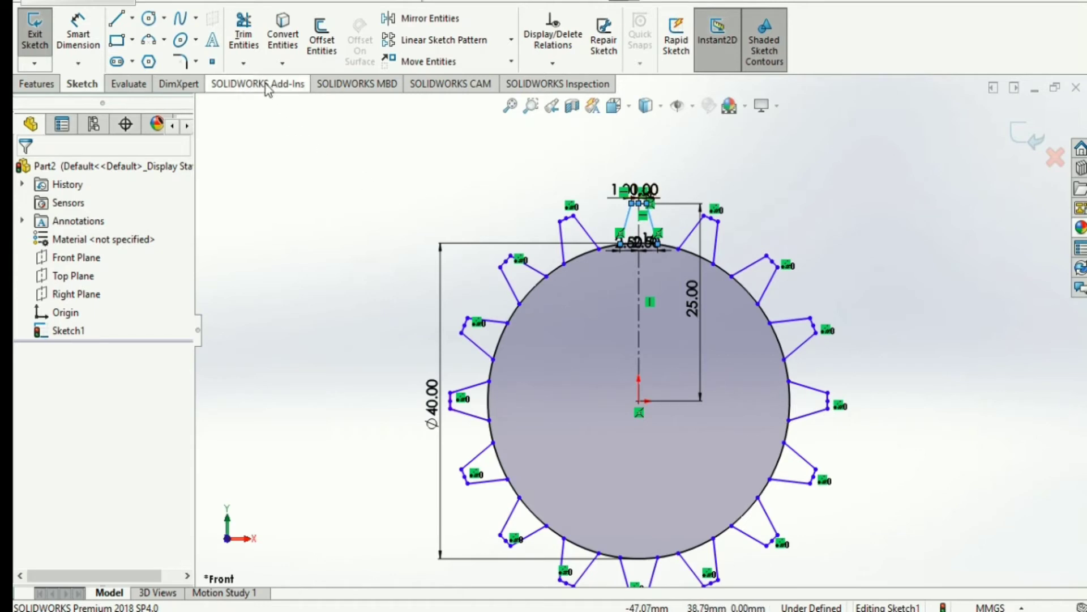
Trim the 40 mm circle's arcs beneath the leftmost, upper-left, top and first upper-right teeth using Trim to closest.
click(245, 39)
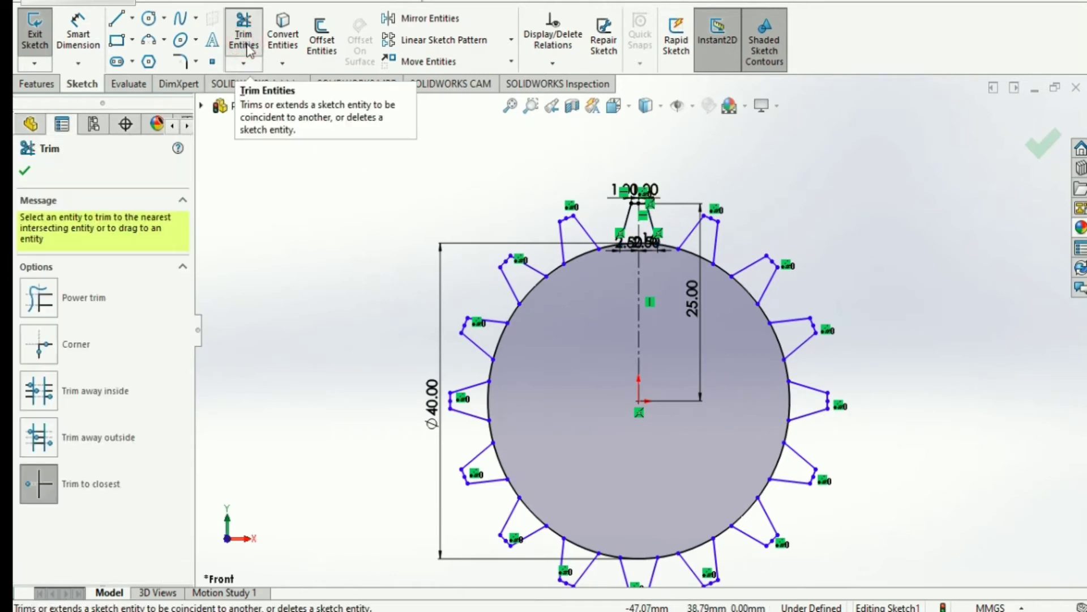
click(44, 484)
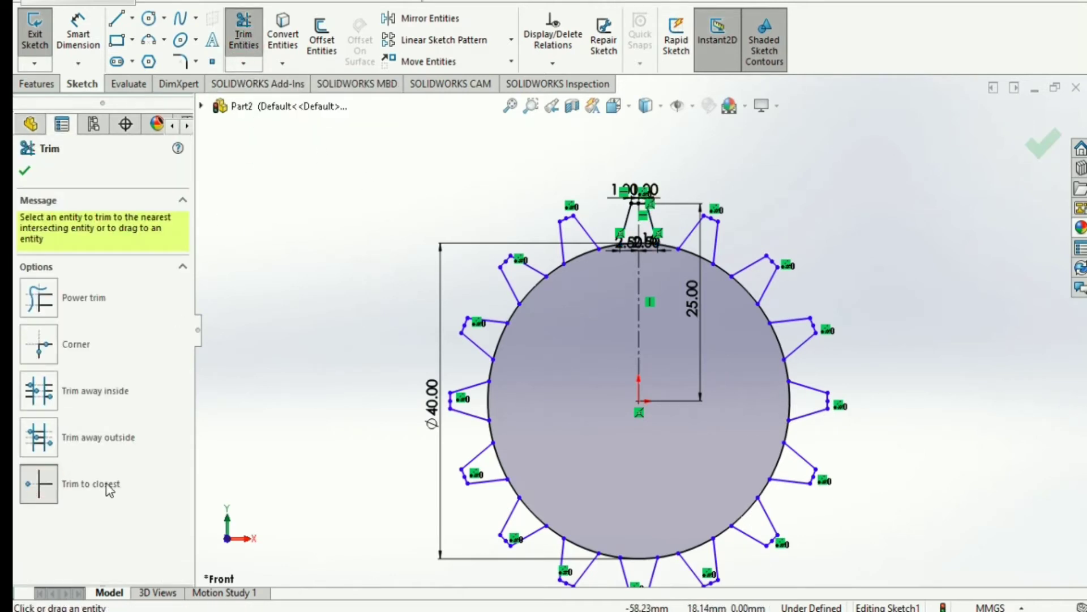
click(490, 404)
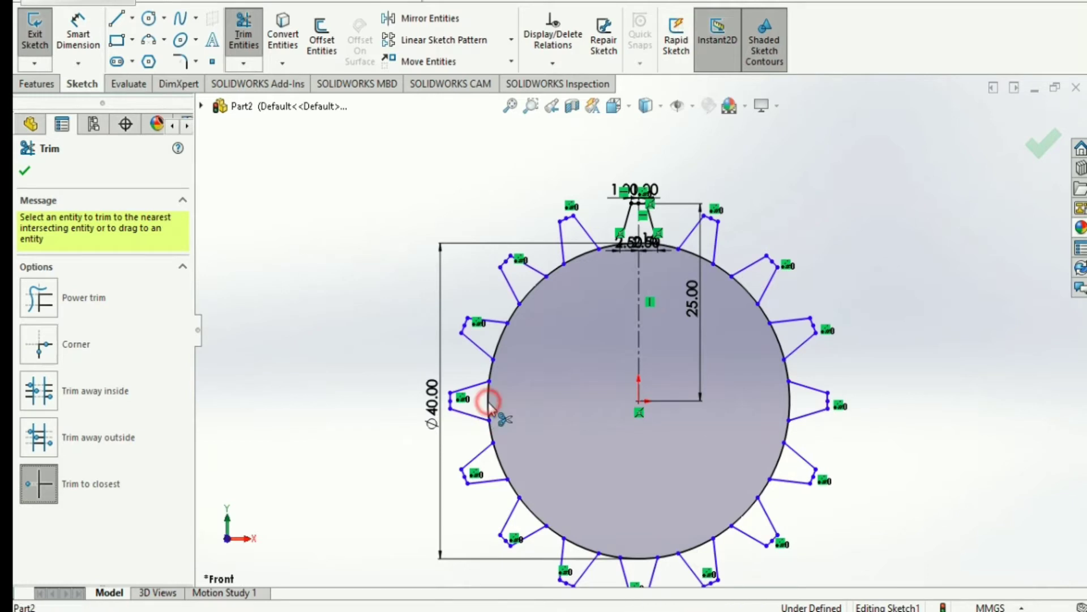
click(498, 339)
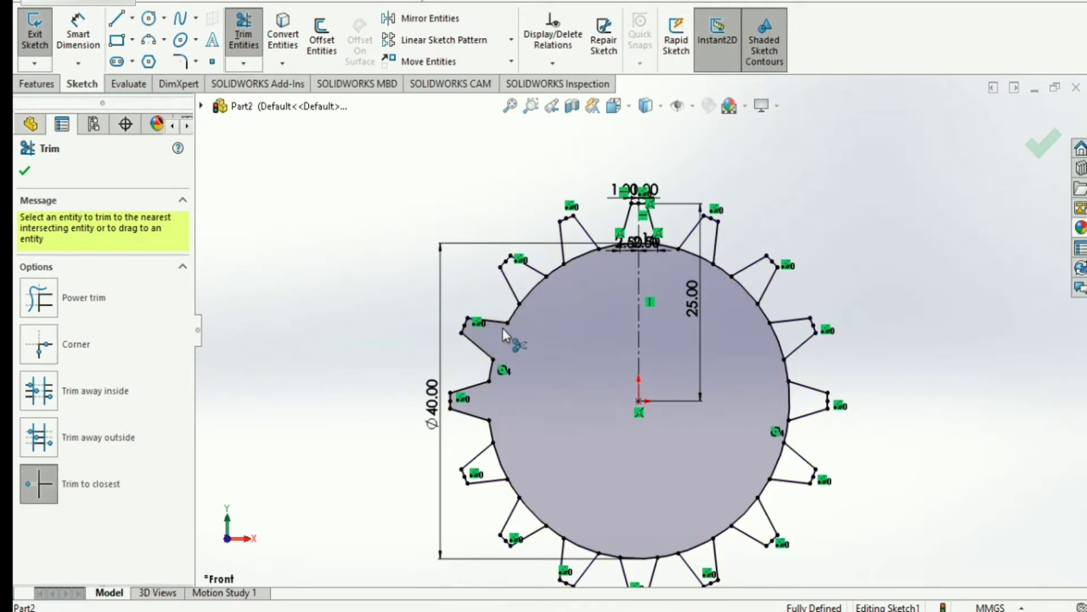
click(531, 295)
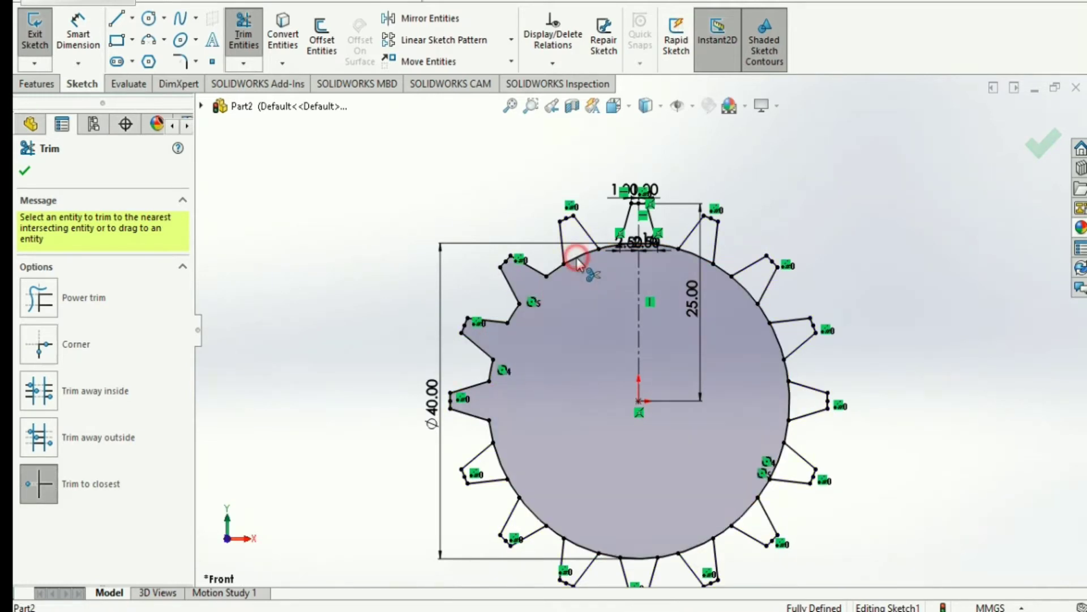
click(576, 252)
scroll(687, 255, down, 3)
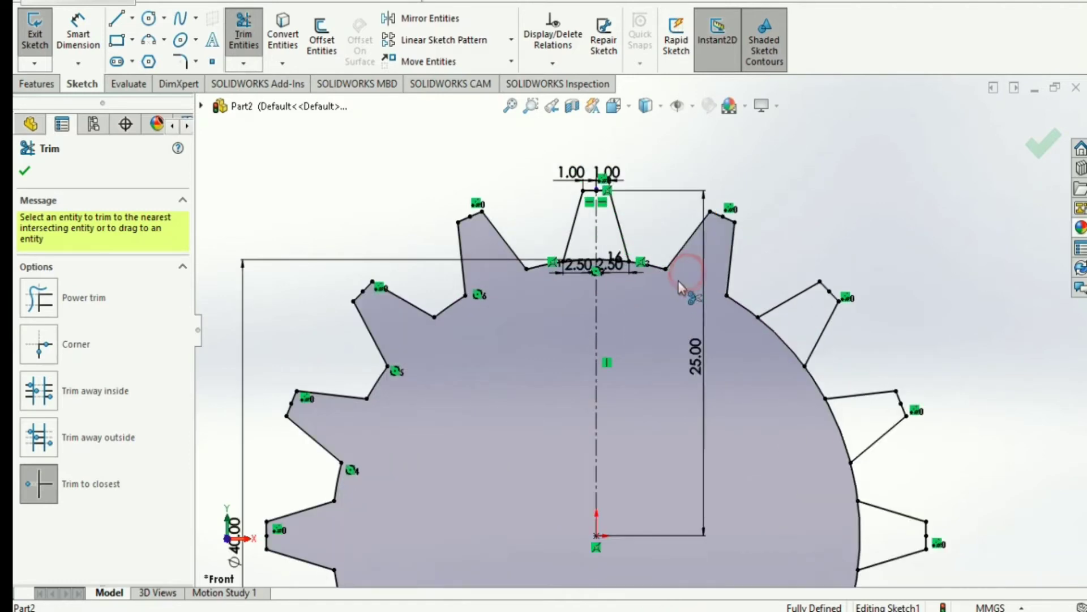
click(678, 279)
scroll(614, 267, down, 4)
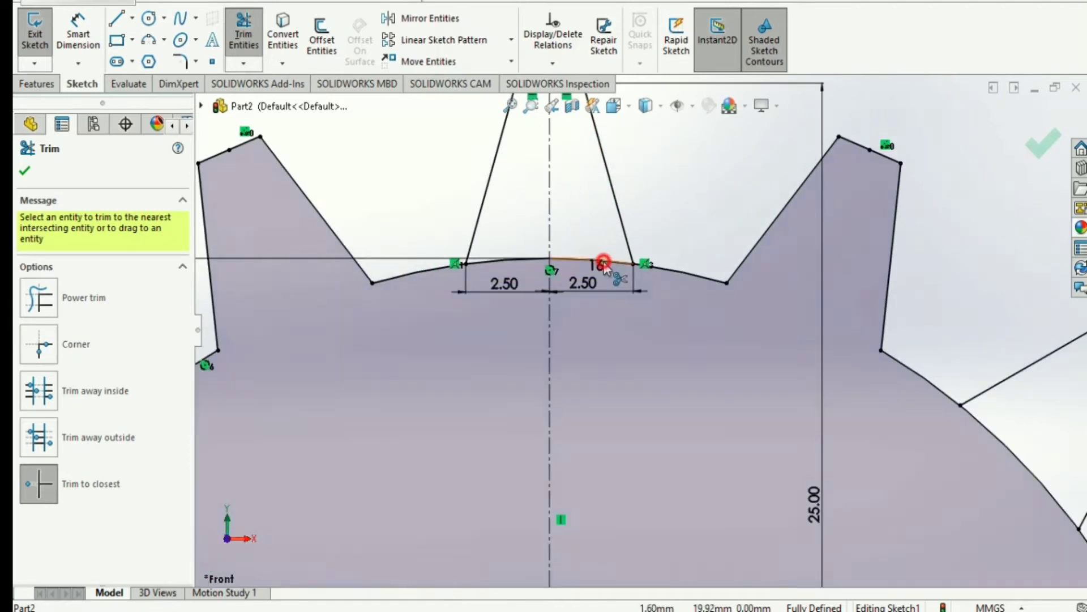
click(604, 263)
scroll(667, 407, up, 3)
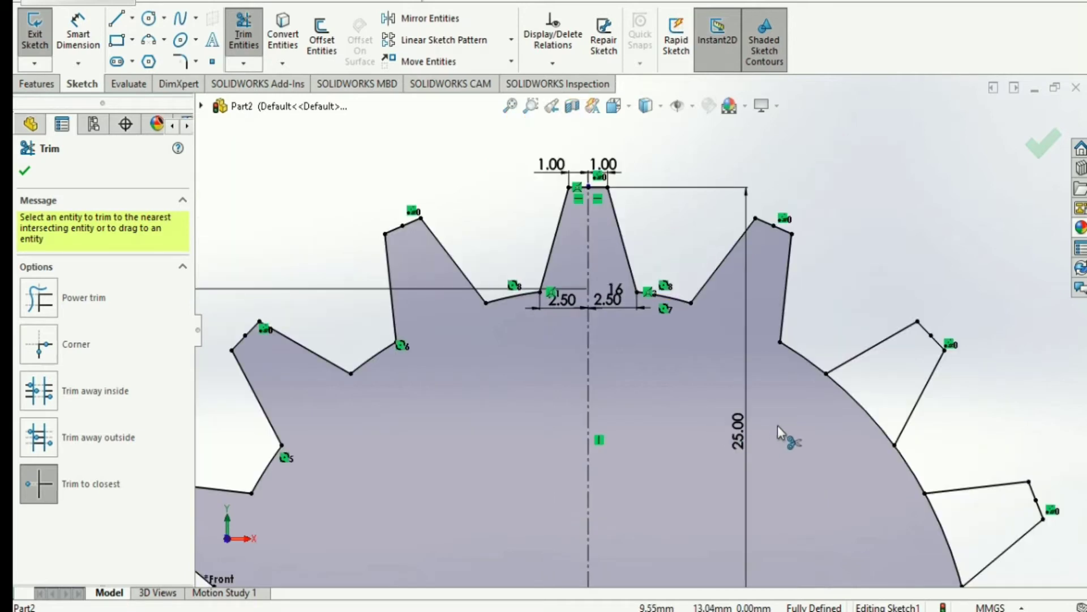
Trim the circle's arcs beneath the remaining upper-right teeth, the rightmost tooth and the tooth just below it.
click(848, 398)
scroll(858, 463, up, 2)
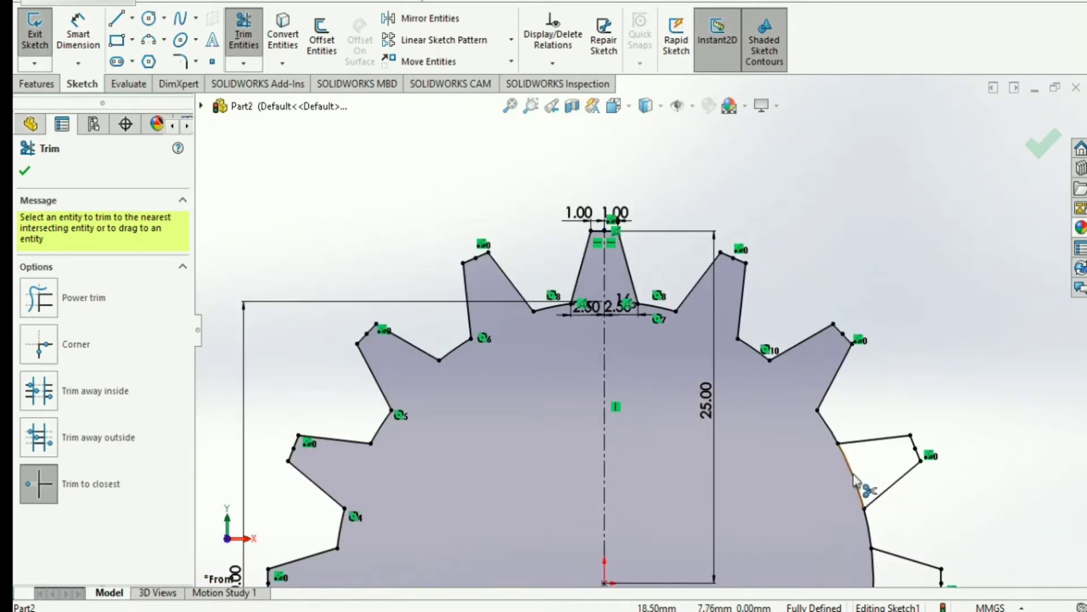
click(854, 474)
scroll(855, 493, up, 3)
scroll(713, 456, down, 4)
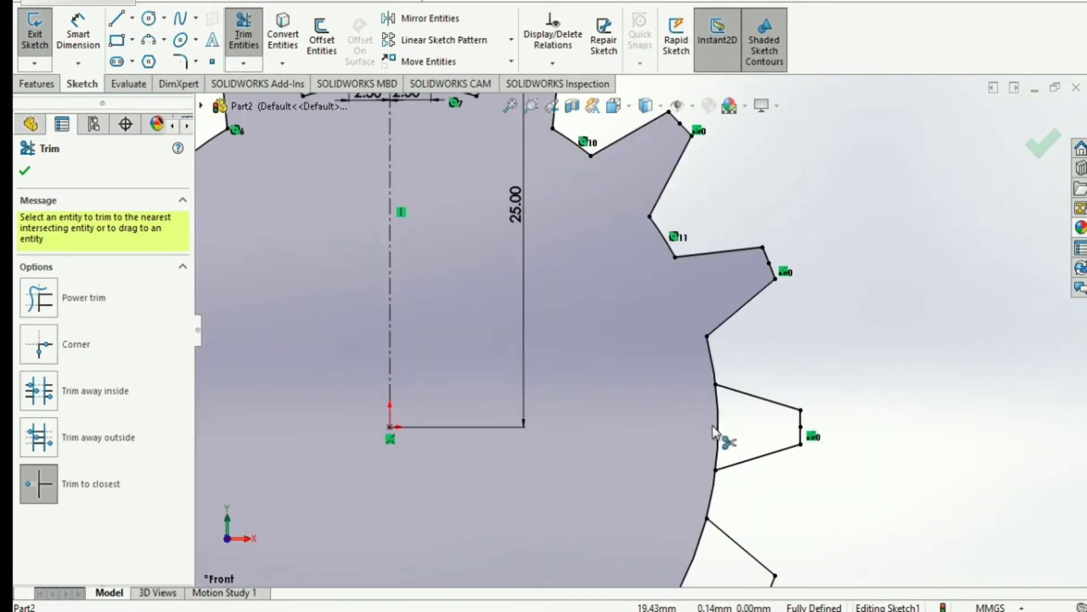
click(712, 433)
click(697, 548)
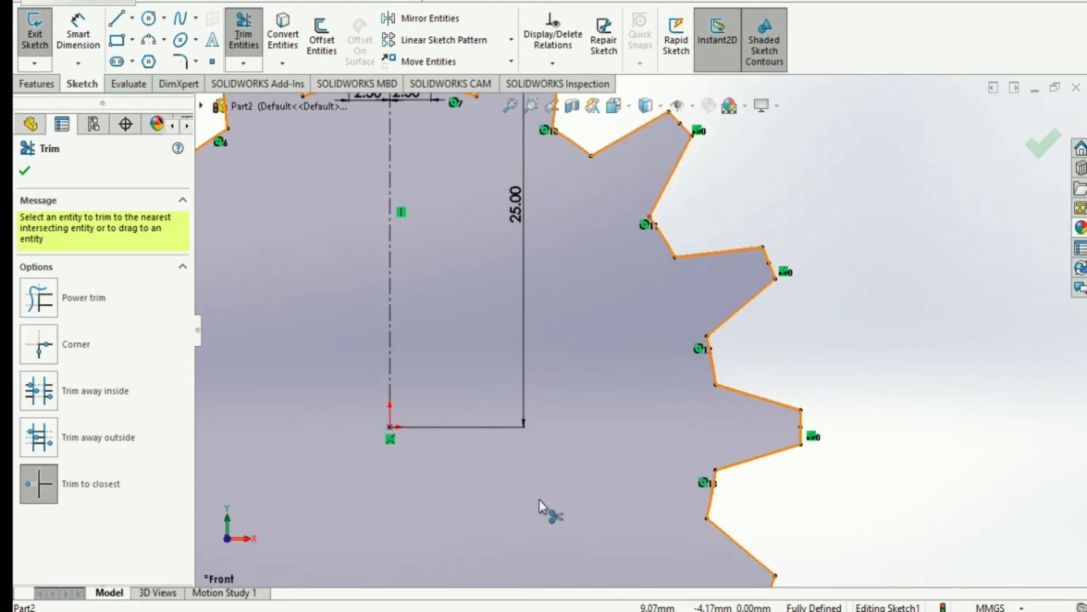
Trim the remaining circle arcs beneath the lower-right, lower-left and bottom teeth and finish trimming.
scroll(540, 499, up, 4)
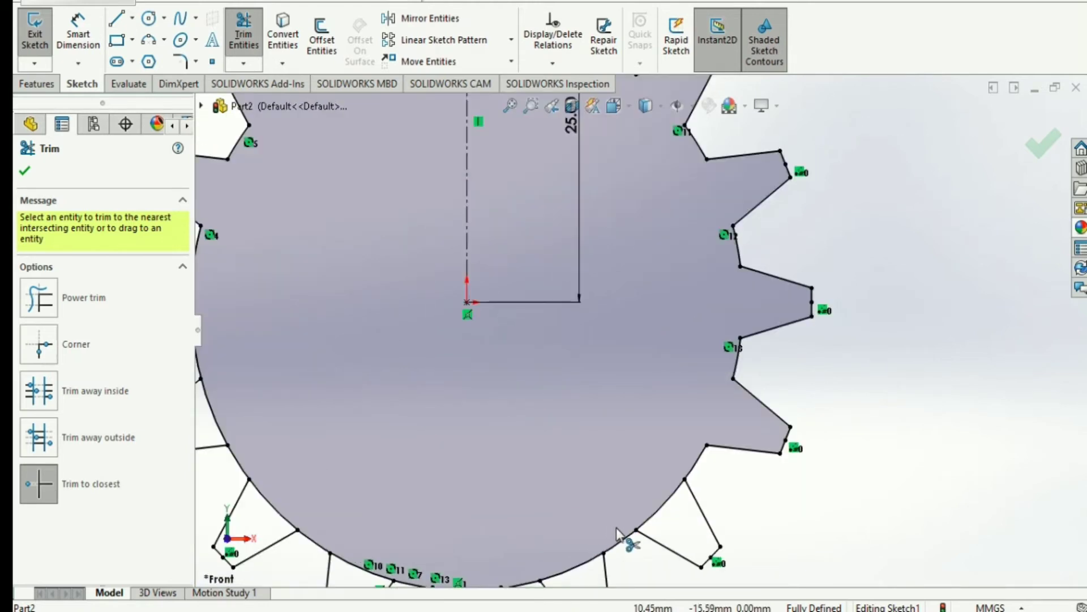
click(645, 520)
click(574, 569)
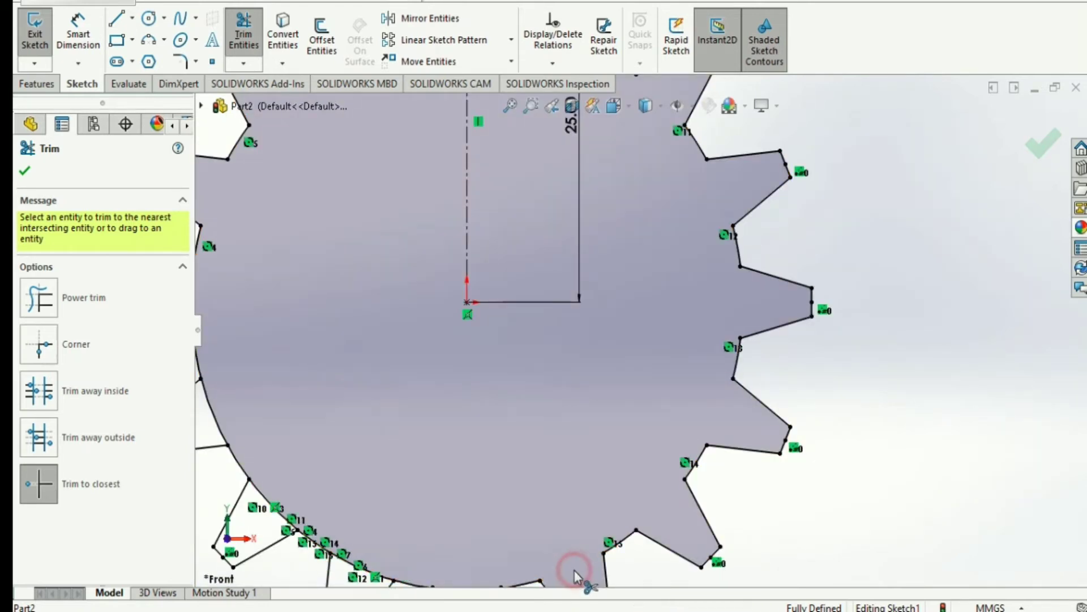
click(265, 498)
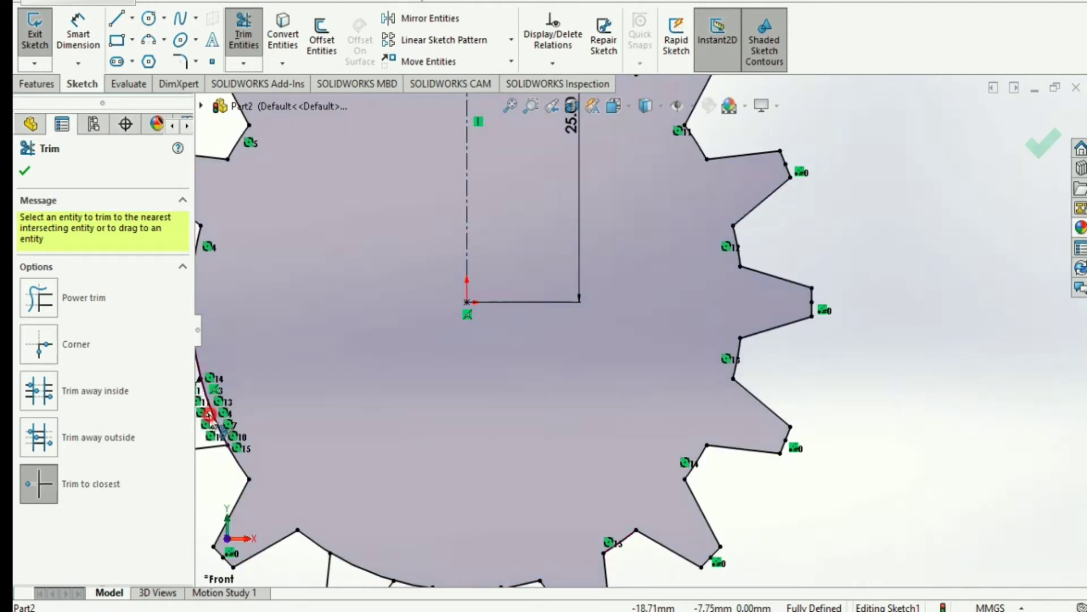
scroll(219, 424, up, 3)
click(454, 497)
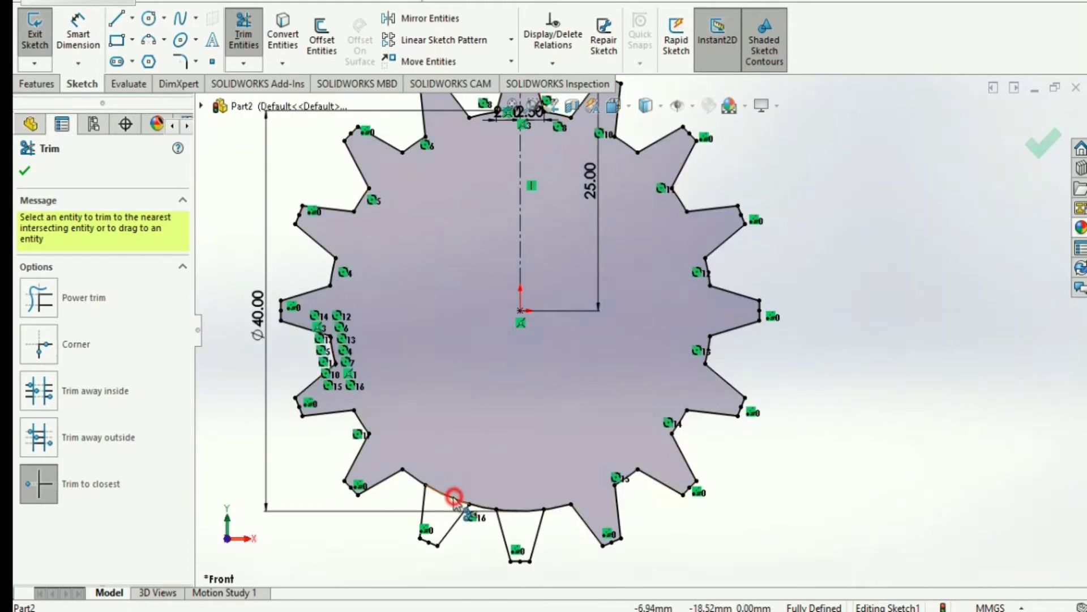
click(519, 510)
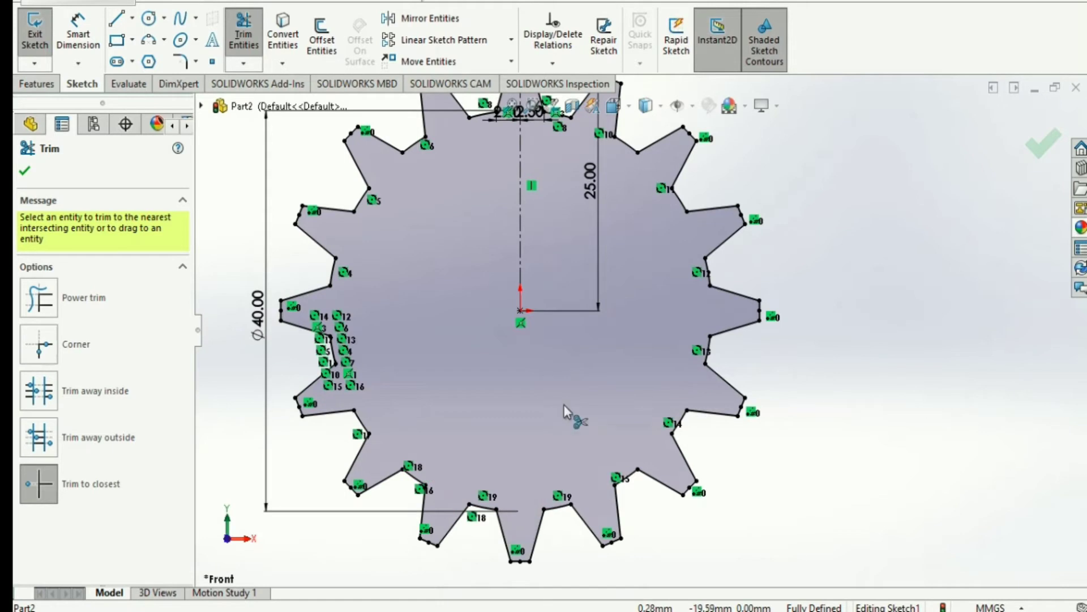
scroll(538, 267, up, 1)
scroll(539, 268, down, 2)
scroll(541, 239, up, 4)
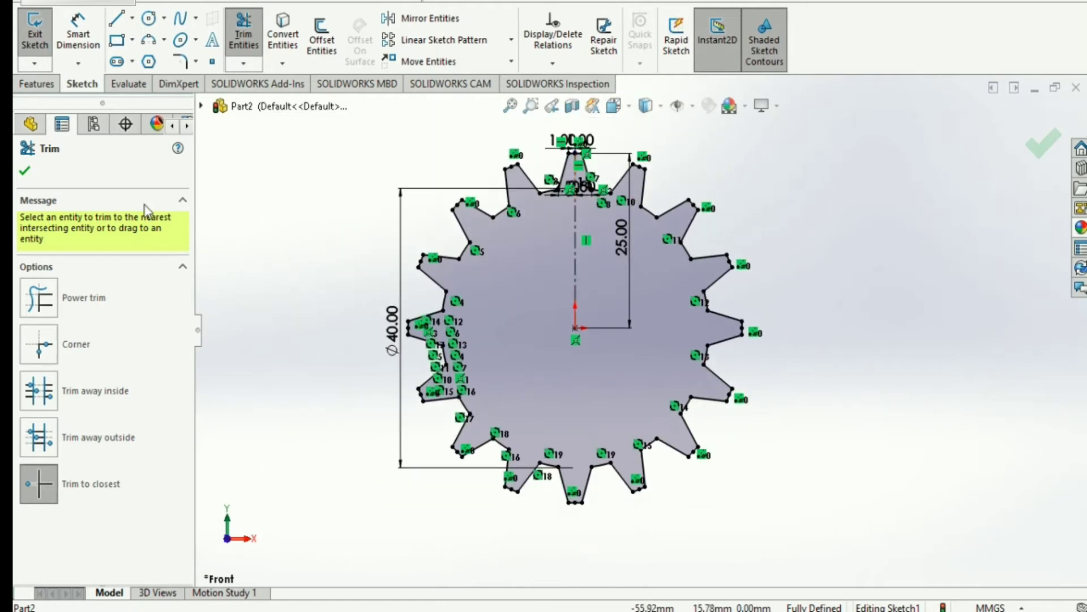
click(24, 172)
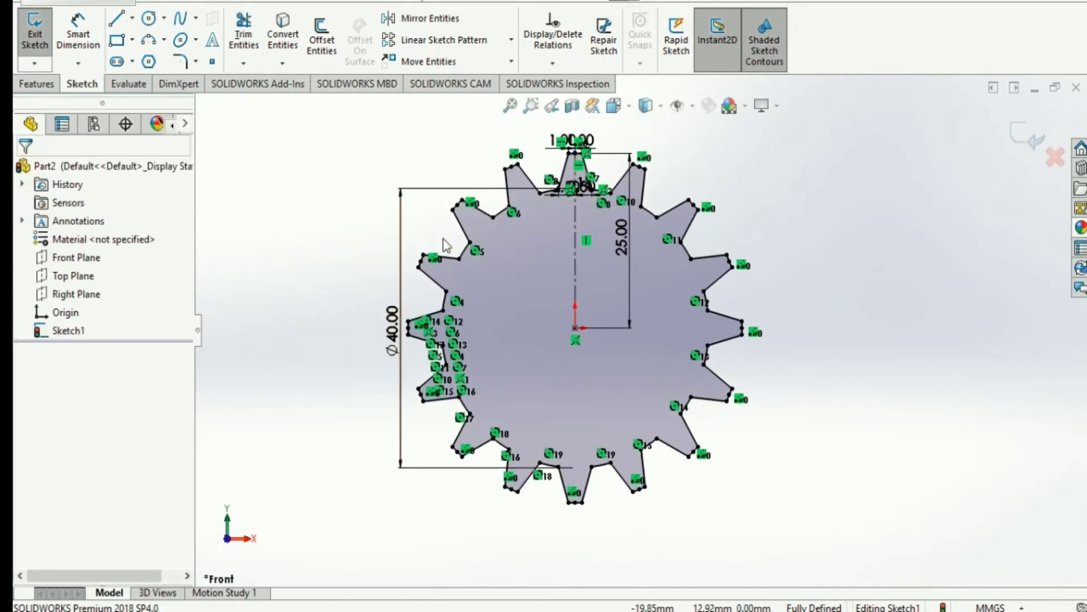
Extrude the gear profile as a blind boss with a depth of 20 mm.
click(45, 83)
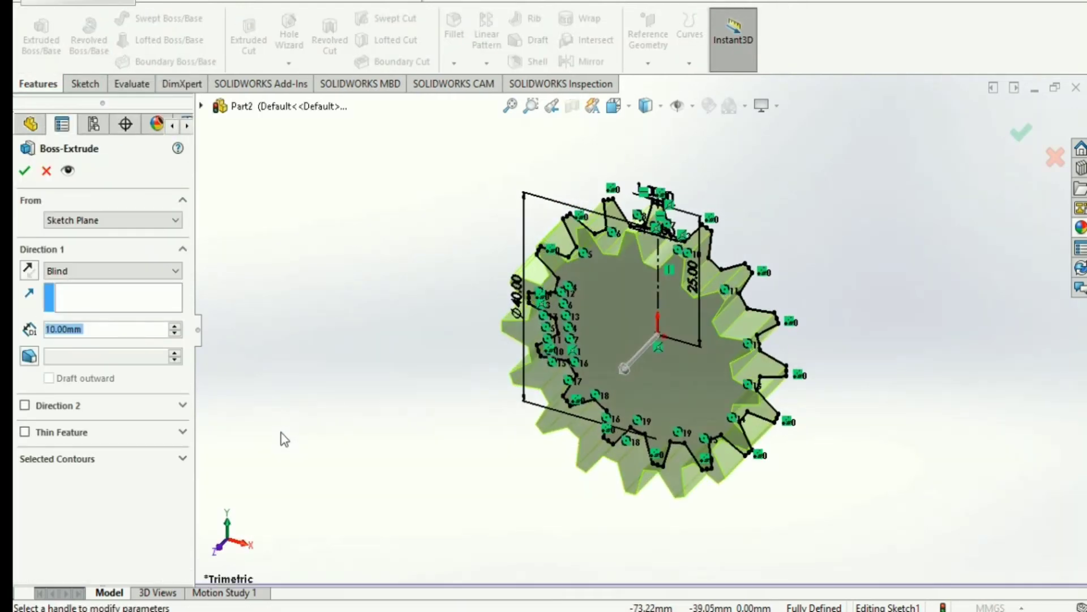
text(1)
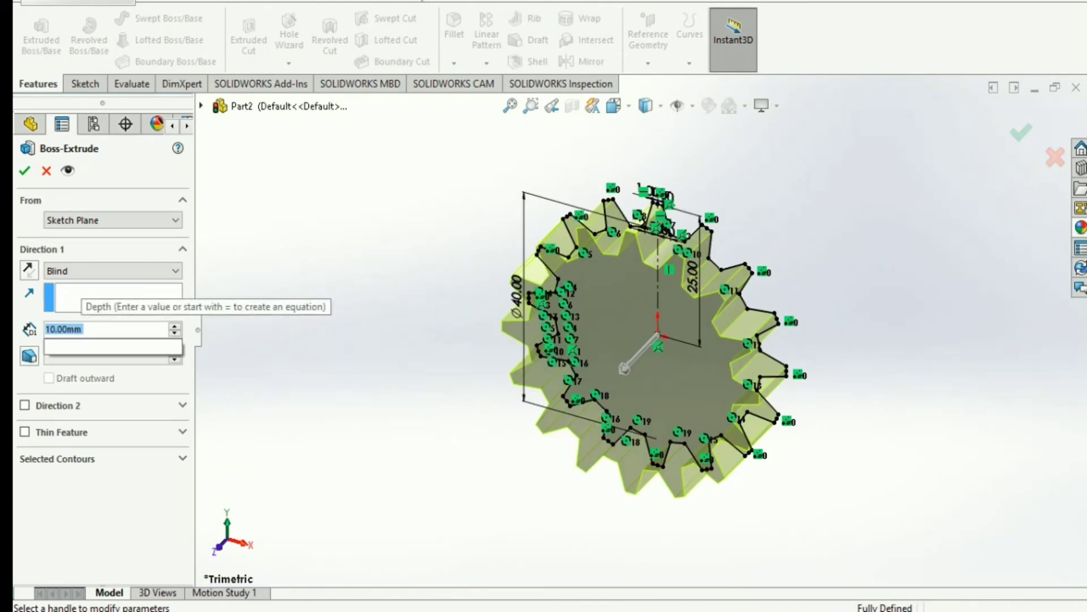
key(BackSpace)
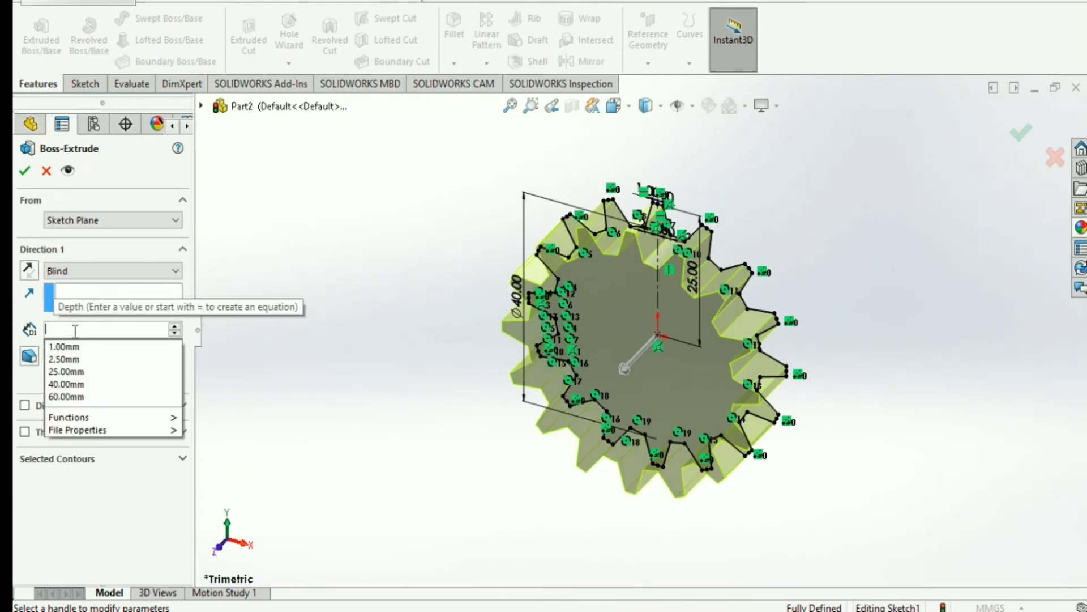
text(20)
key(Return)
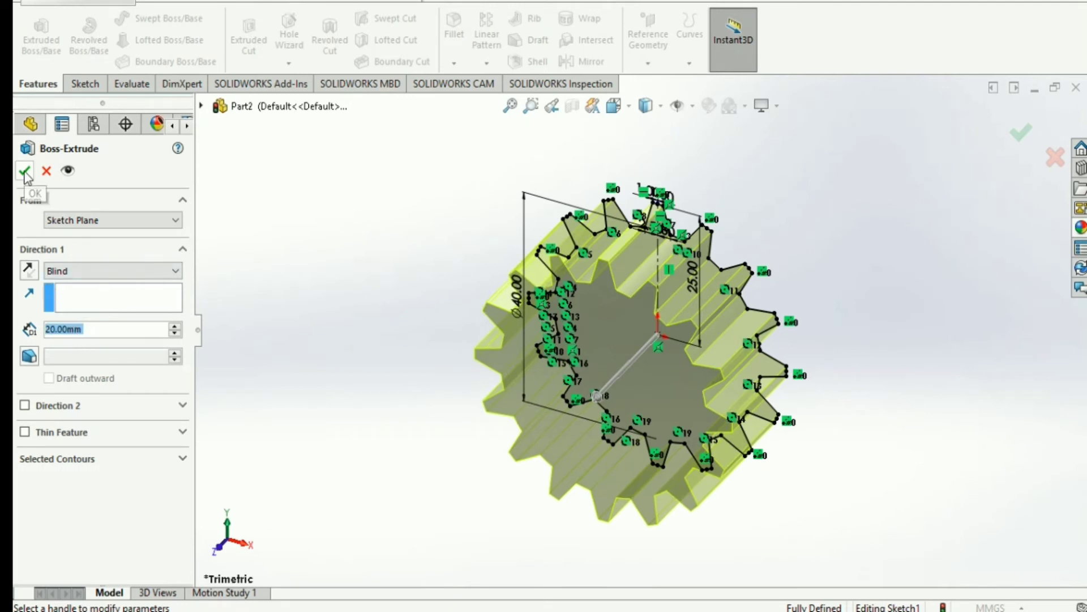
click(24, 172)
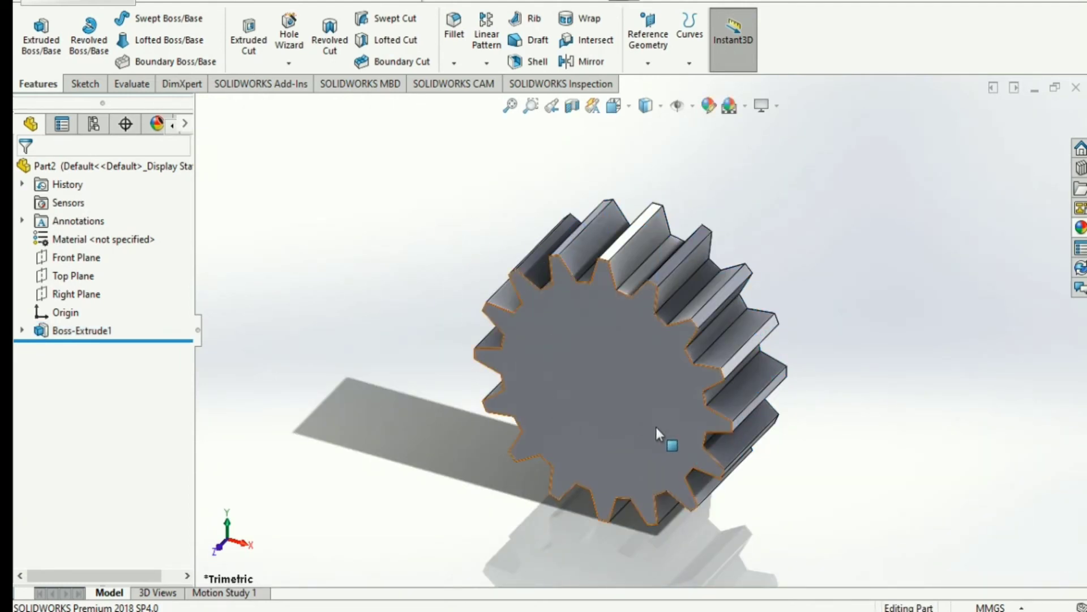
Start a new sketch on the gear's front face and orient the view normal to it.
click(589, 383)
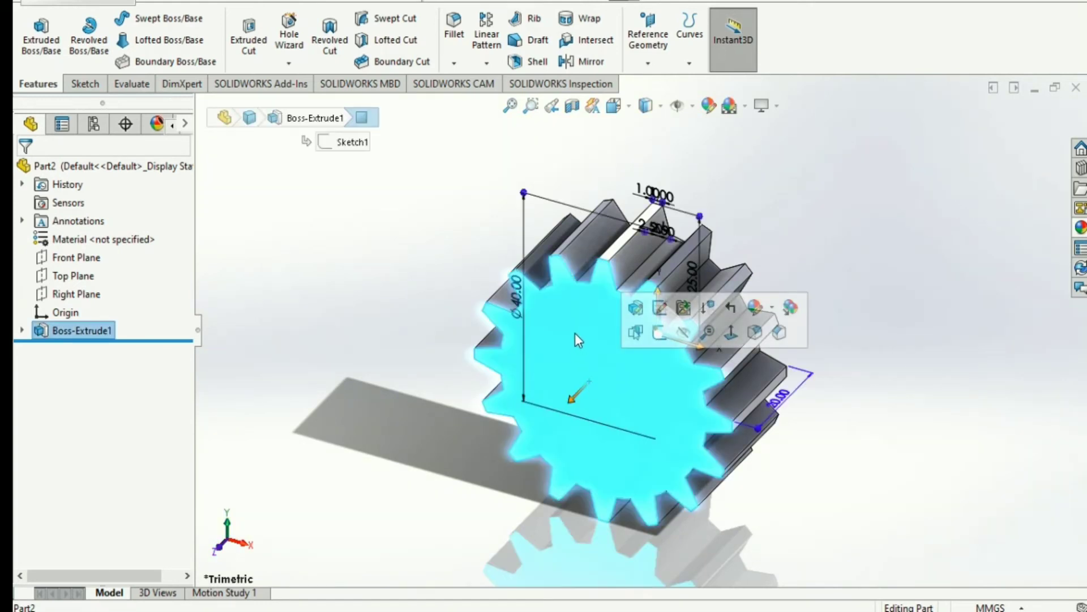
click(660, 332)
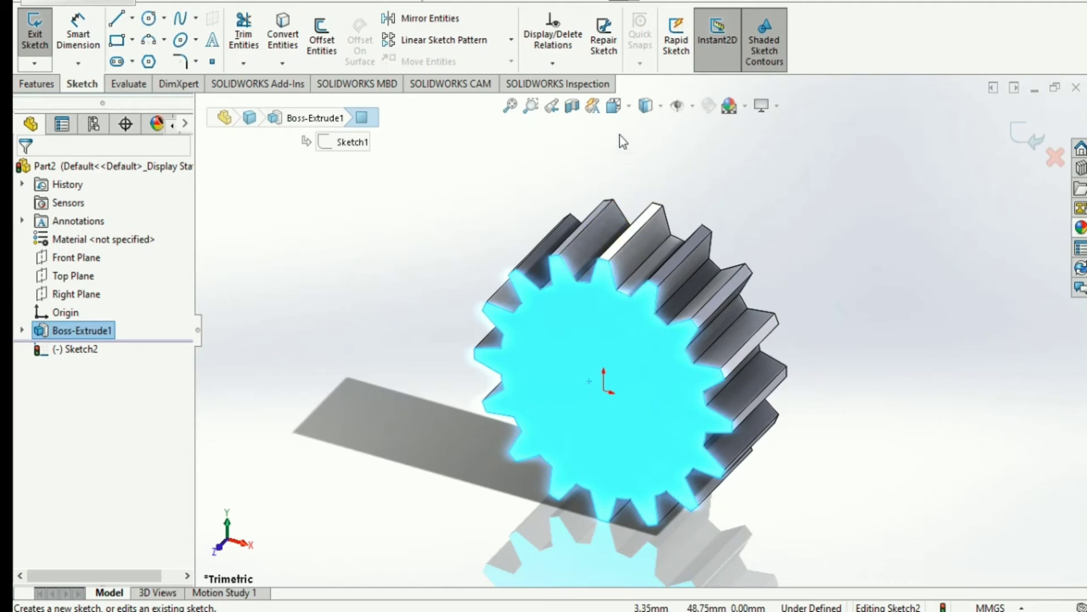
click(617, 105)
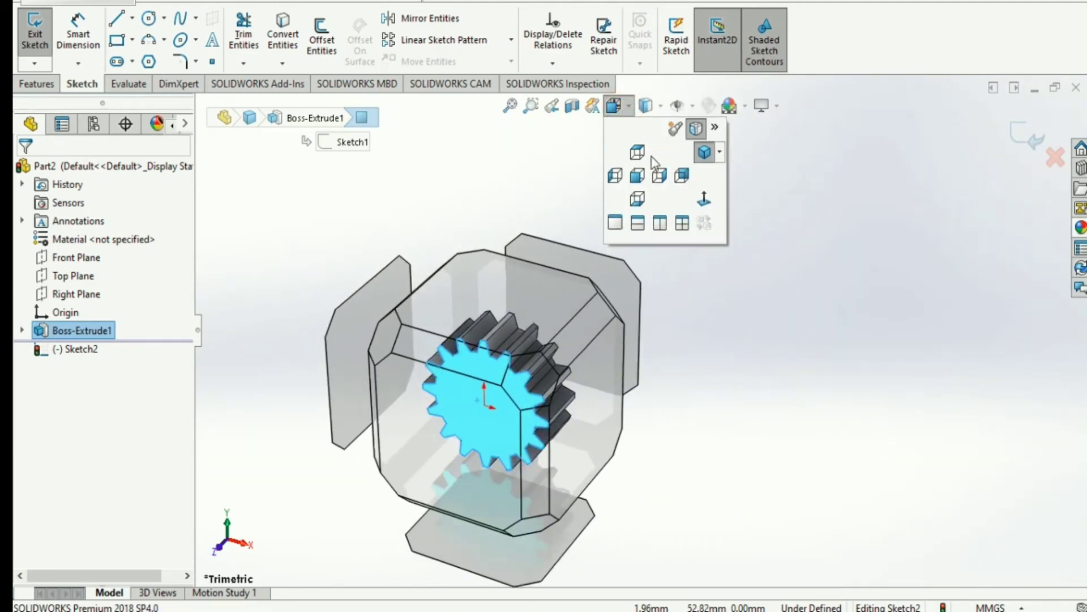
click(708, 206)
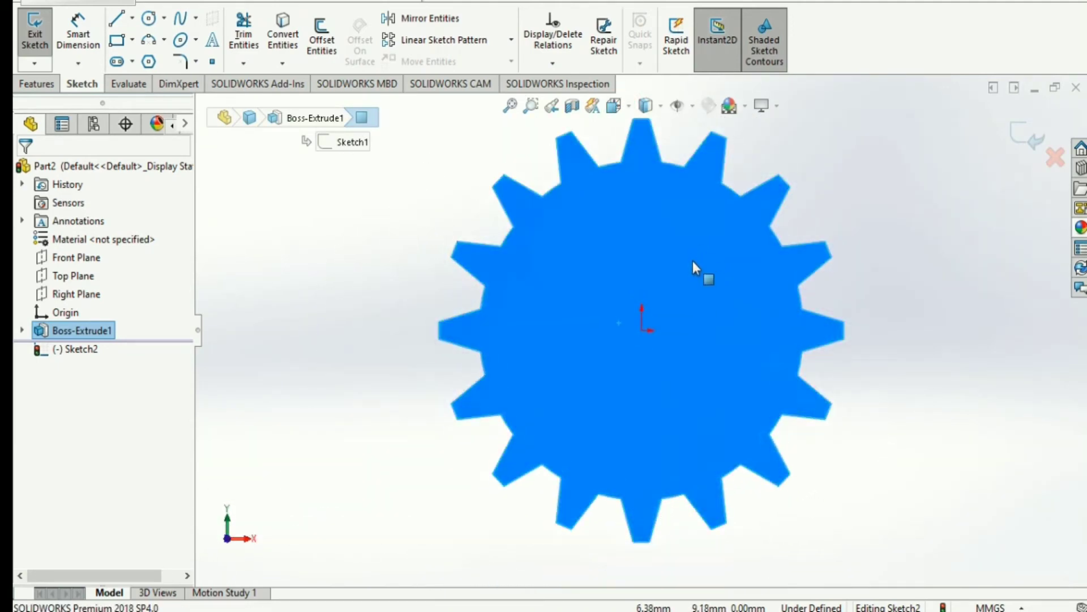
Sketch a circle centered on the origin with a radius of about 5.77 mm.
click(149, 22)
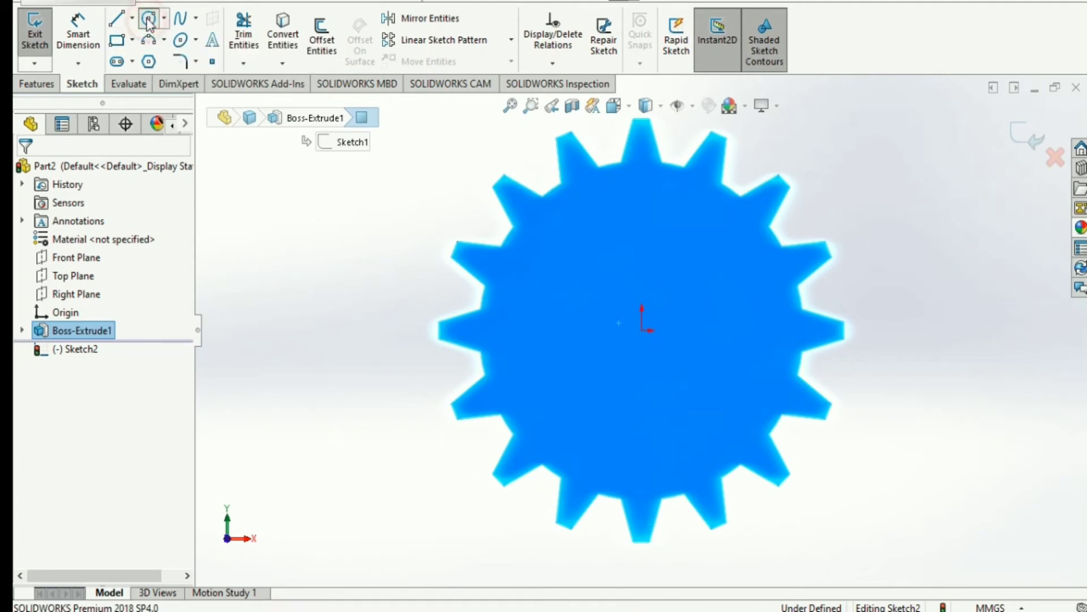
click(642, 330)
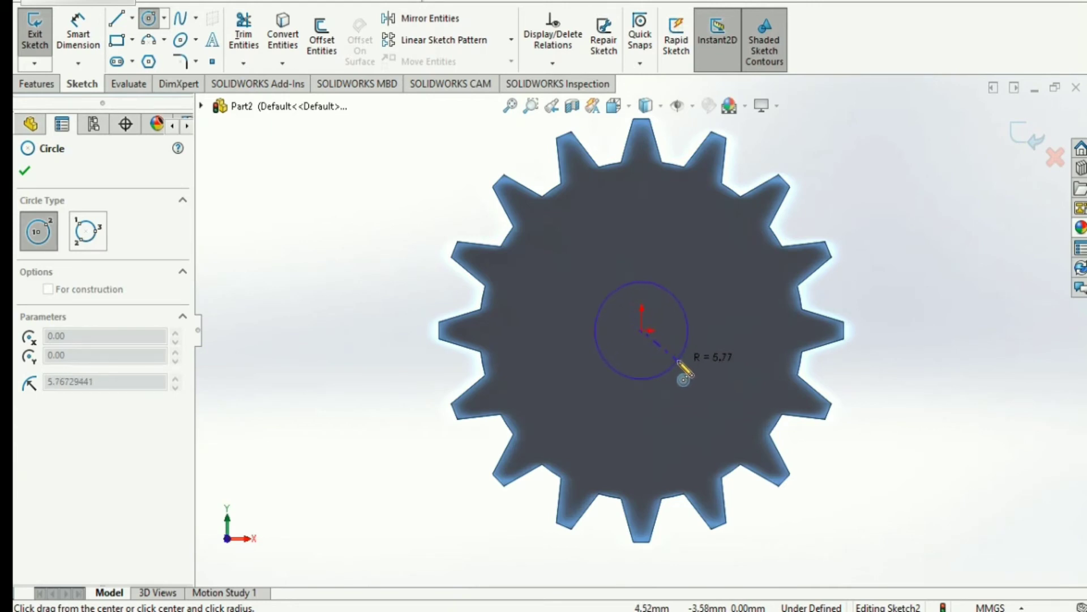
click(679, 361)
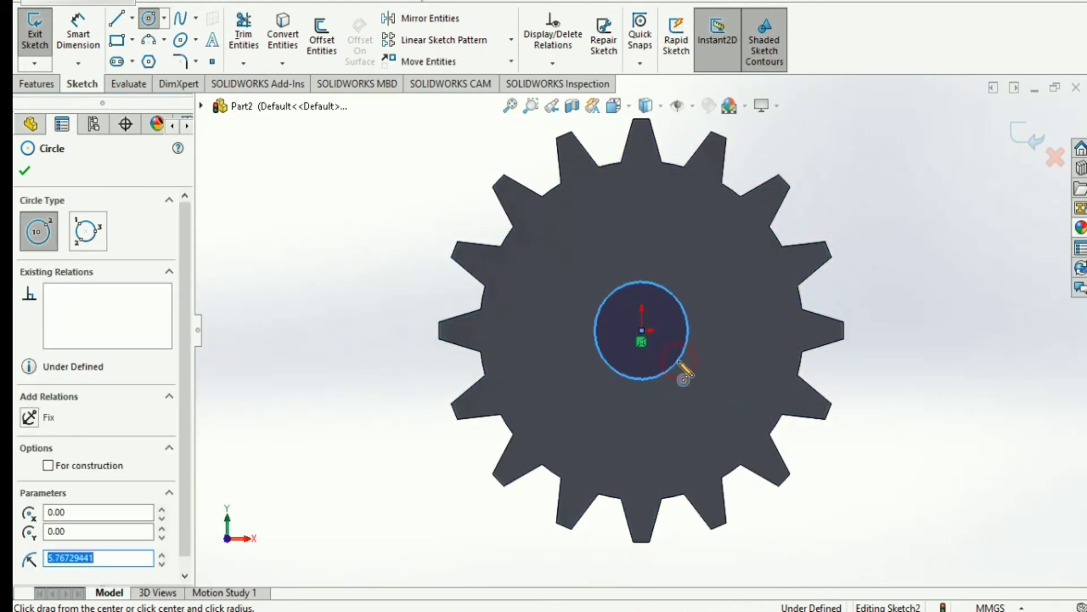
click(31, 176)
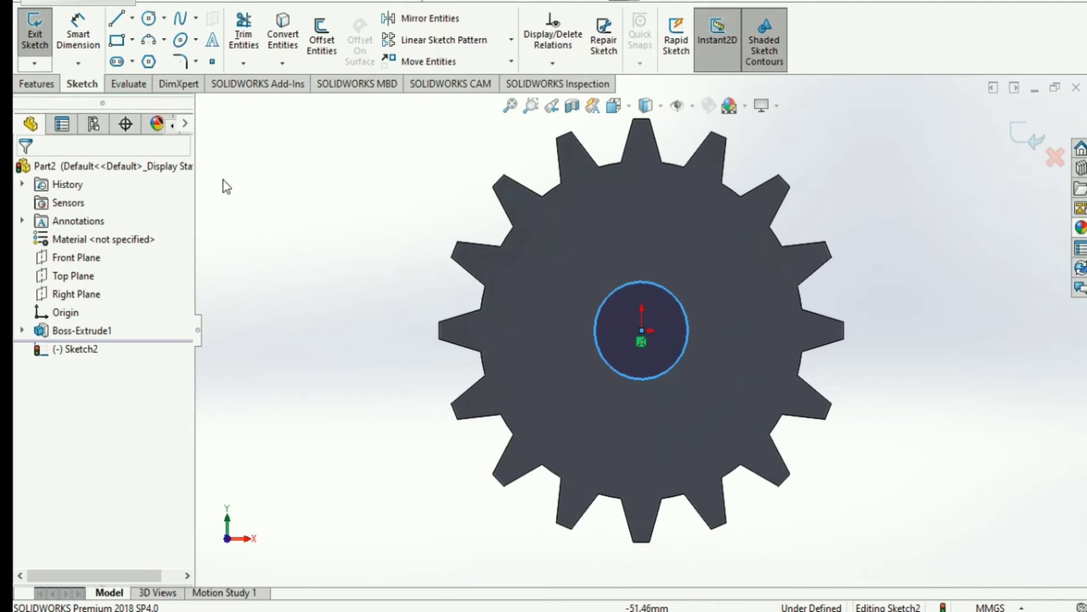
Sketch a center rectangle about 2.17 mm wide and 3.11 mm high, centered on the topmost point of the circle.
click(125, 24)
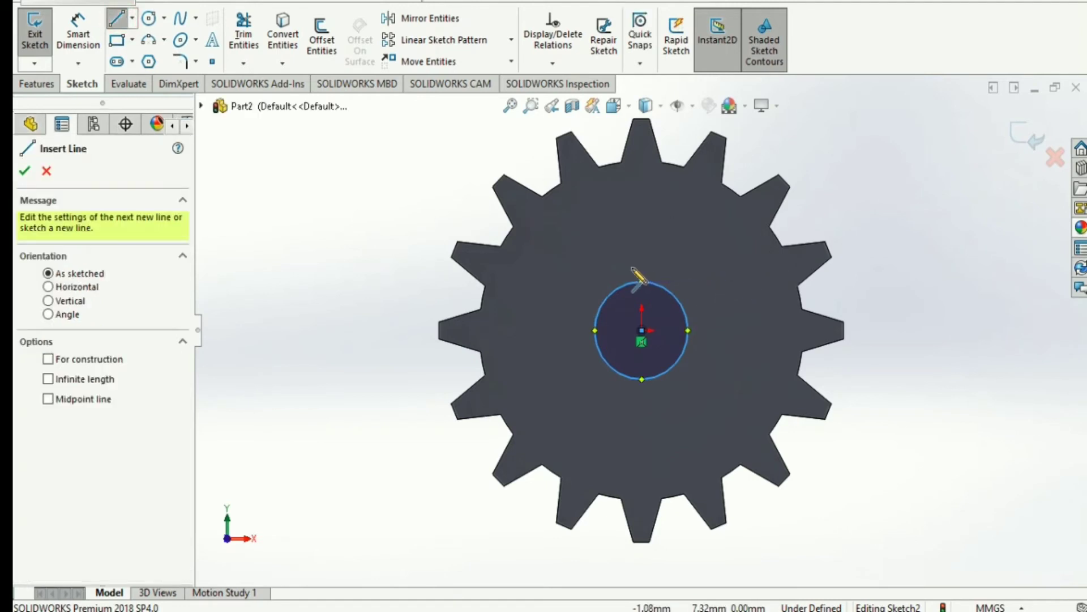
click(116, 41)
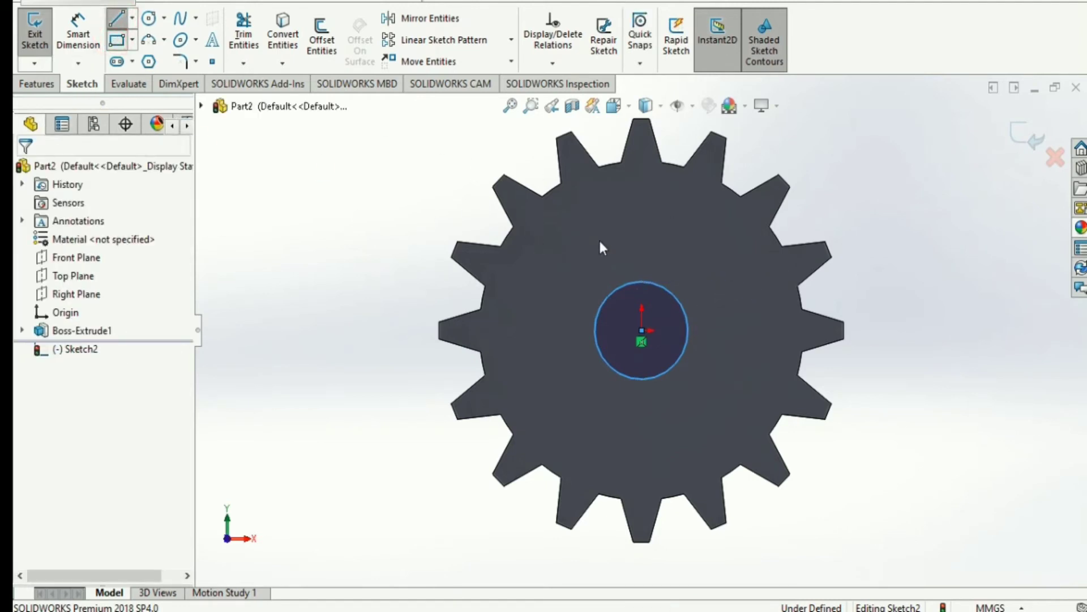
scroll(683, 288, down, 5)
scroll(673, 315, down, 2)
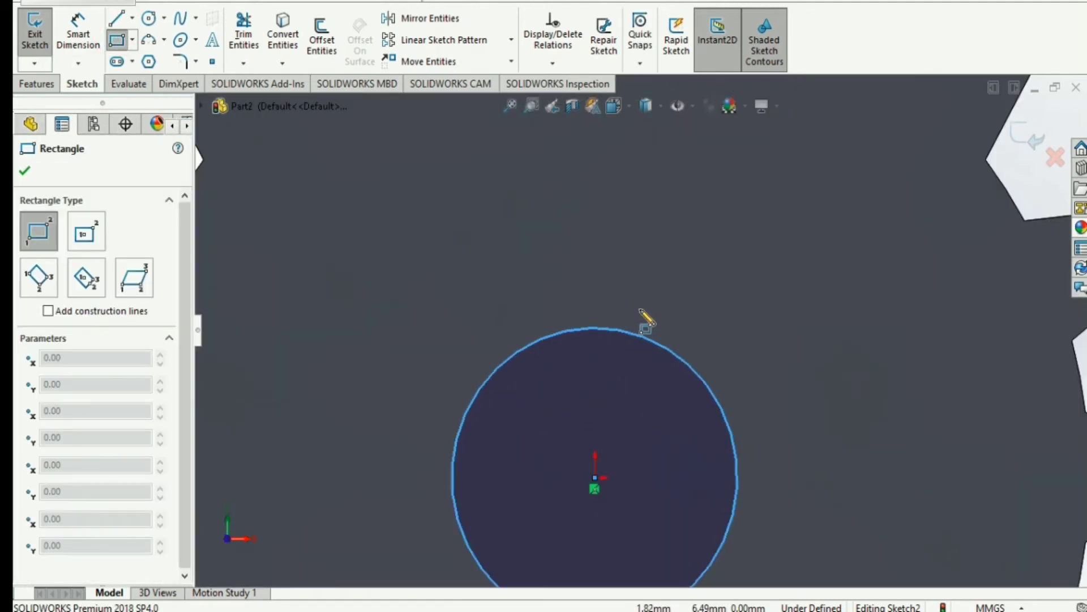
click(595, 335)
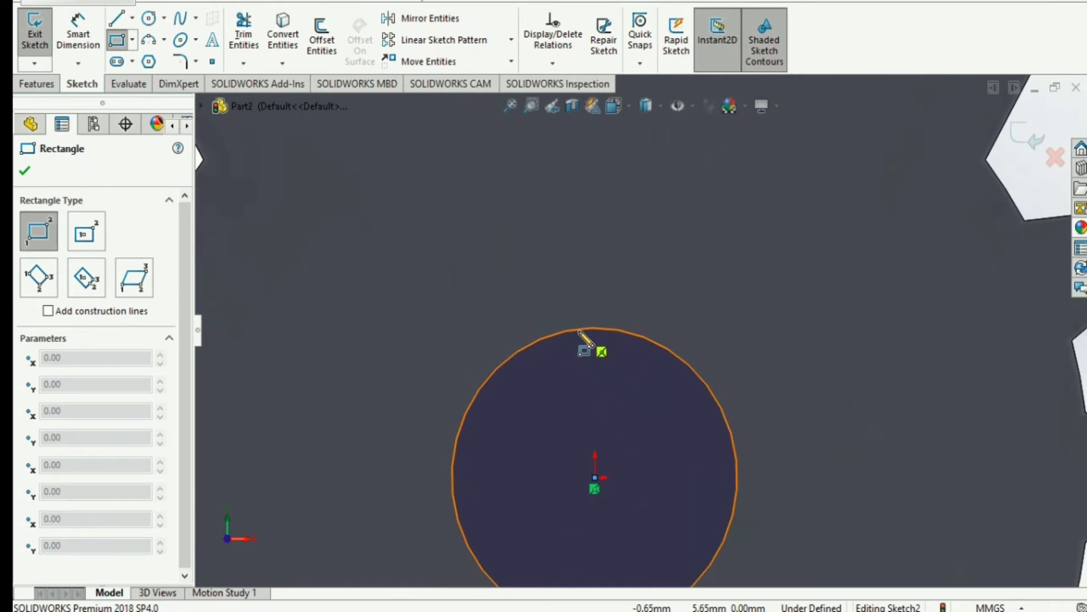
click(132, 41)
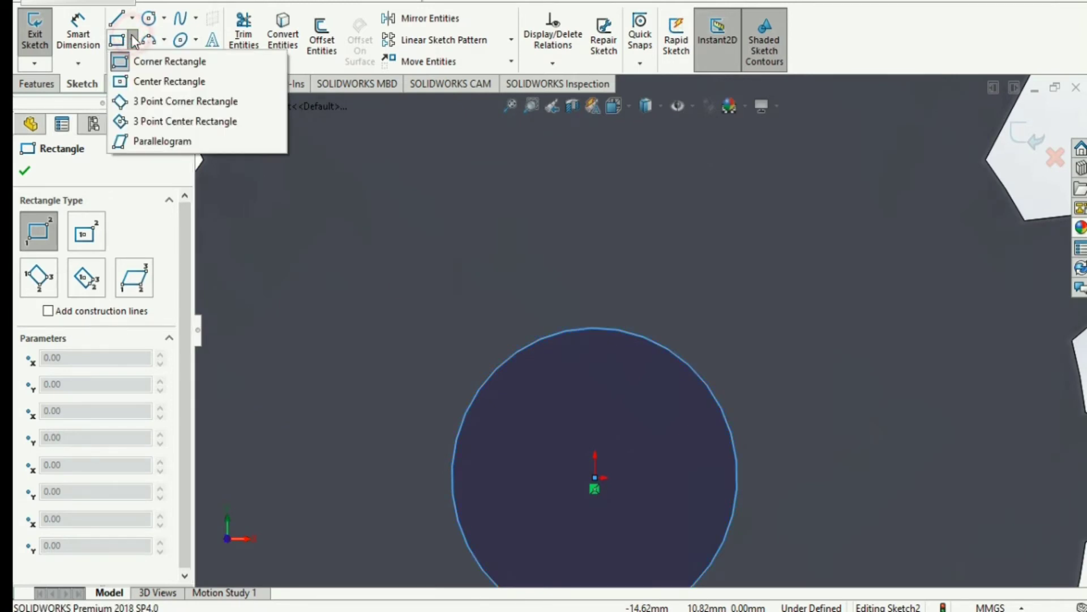
click(134, 84)
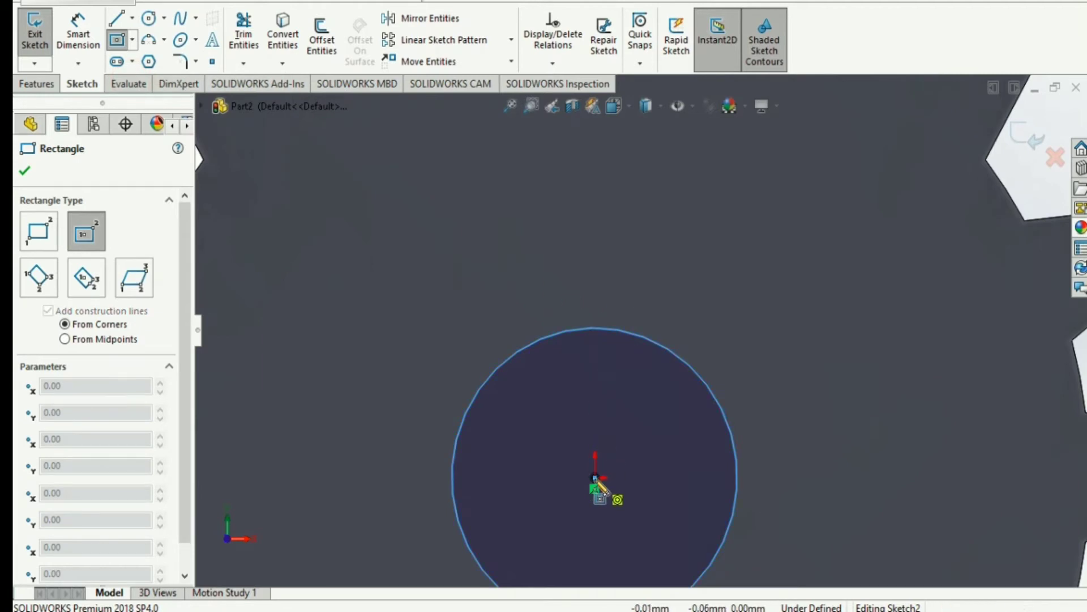
click(594, 327)
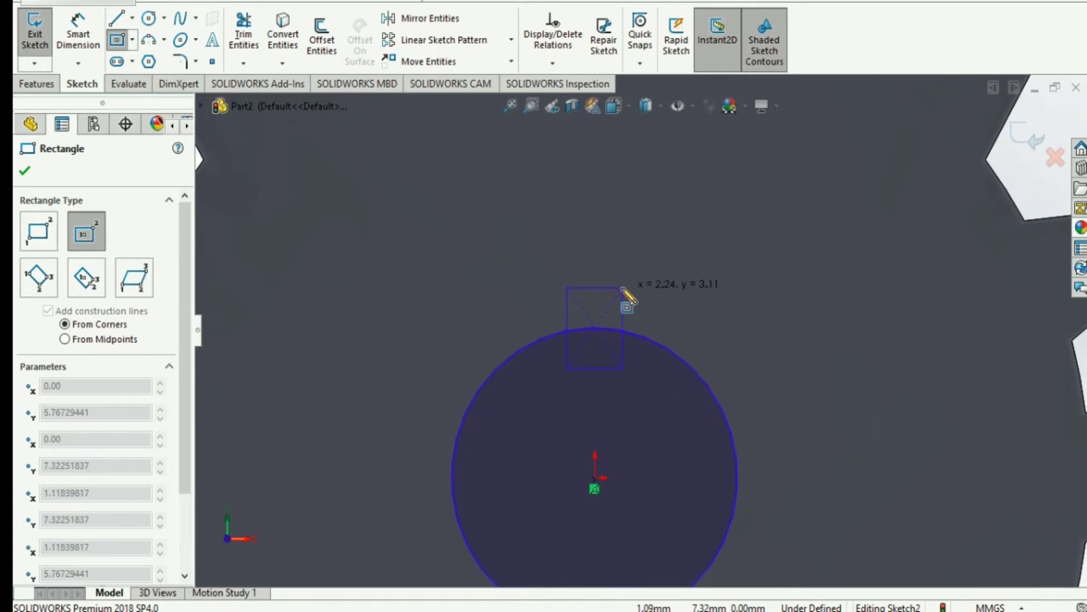
click(622, 288)
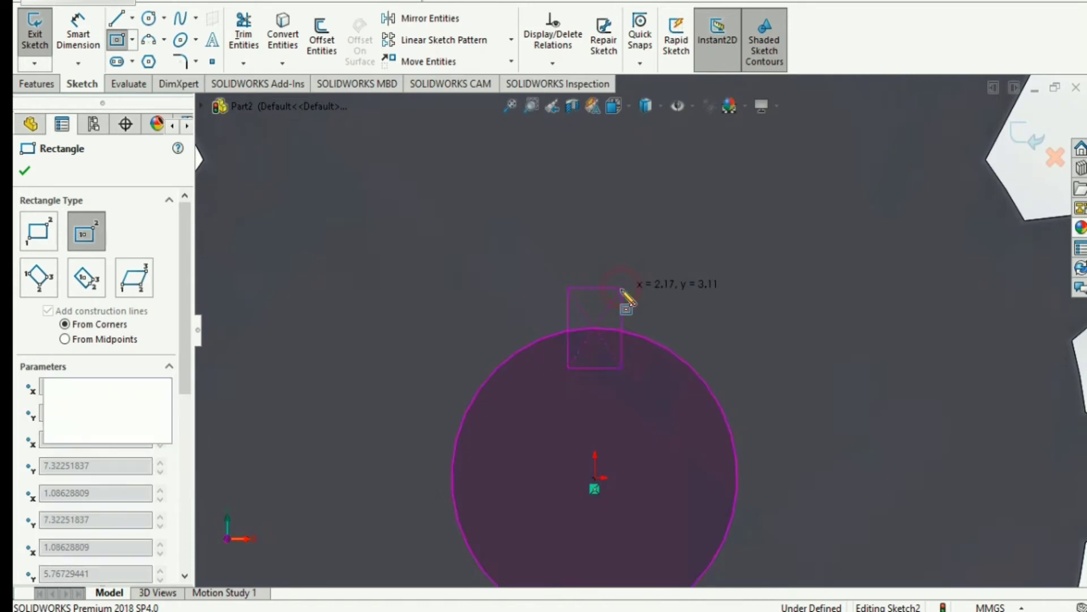
click(27, 173)
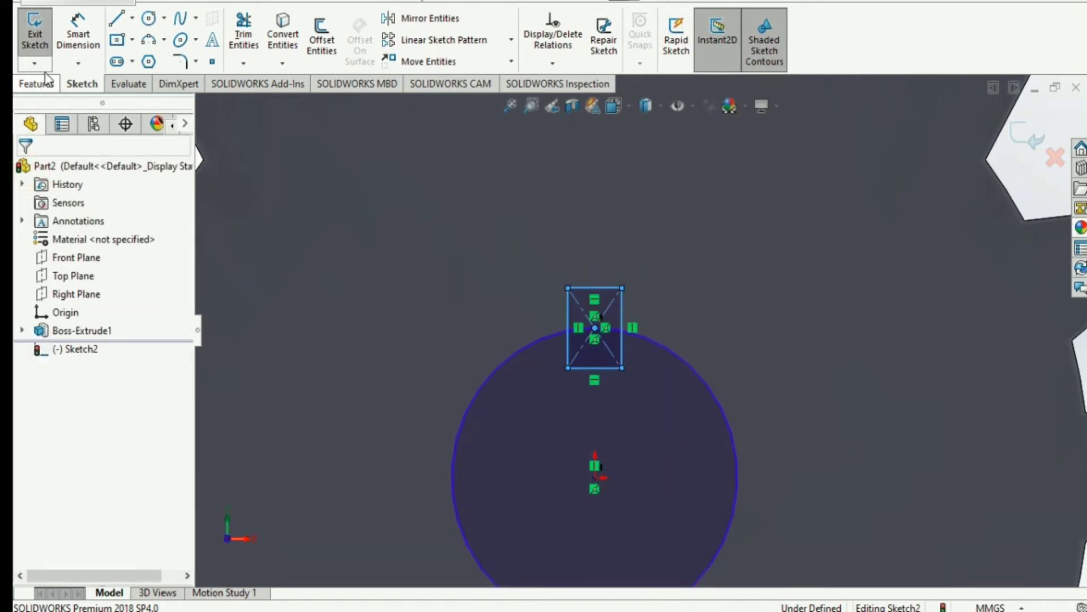
Dimension the rectangle's top edge and set its width to 1.5 mm.
click(81, 39)
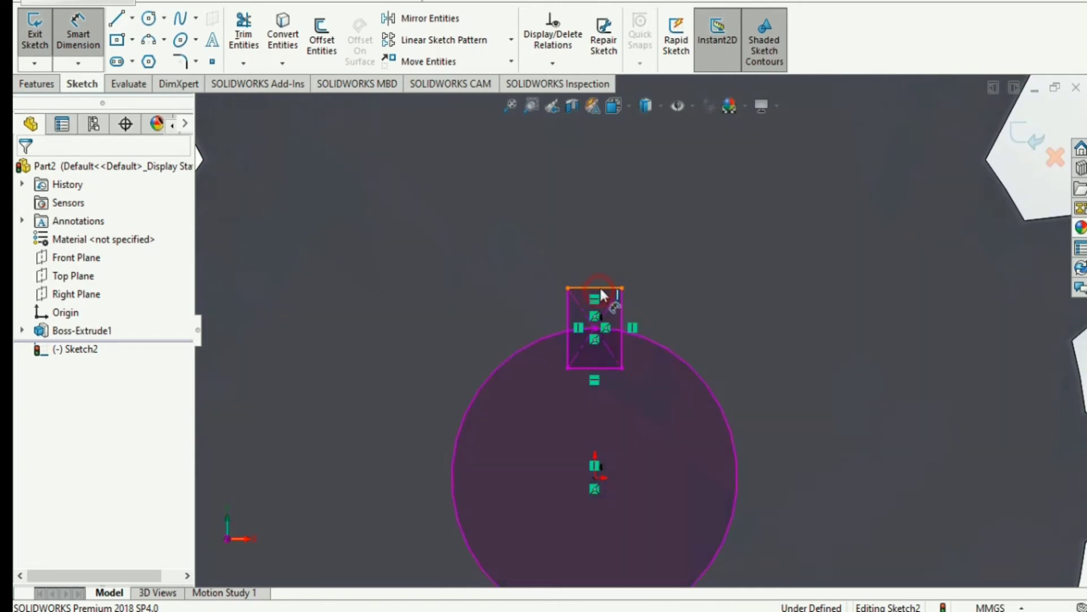
click(599, 287)
click(597, 253)
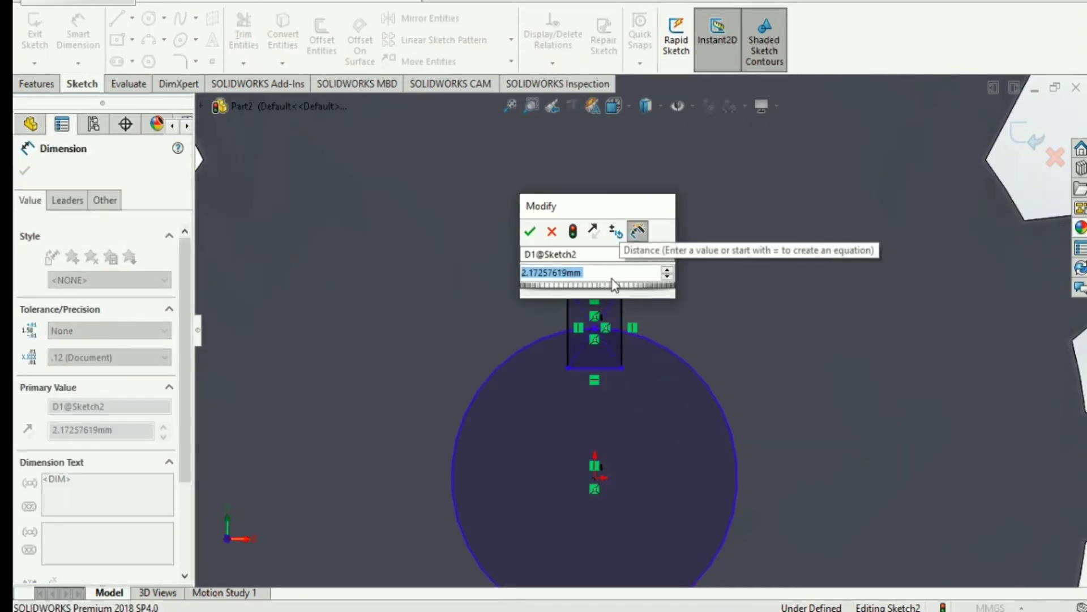
text(1.5)
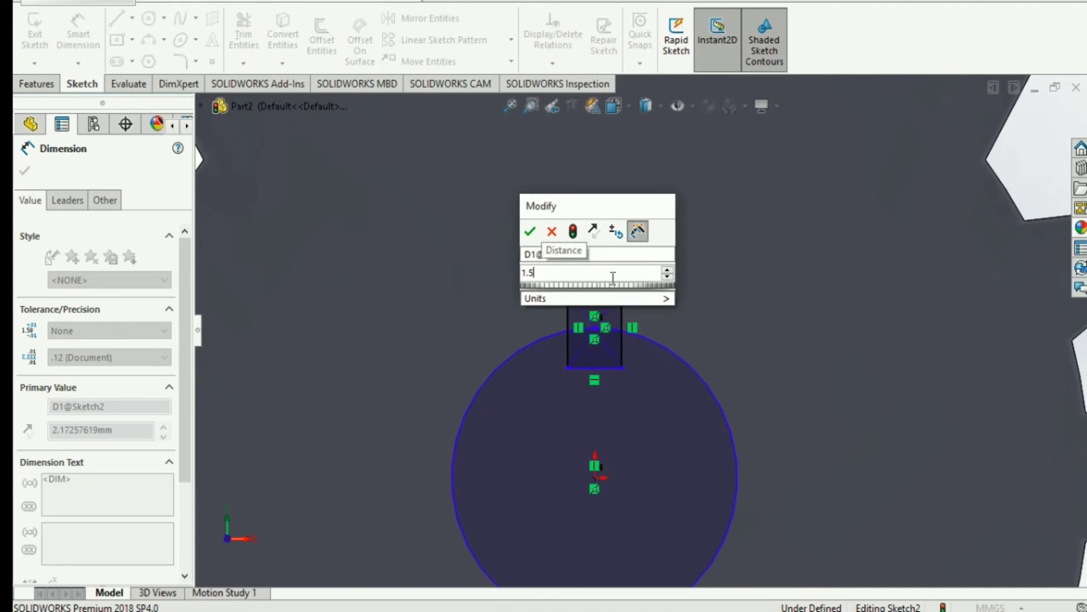
key(Return)
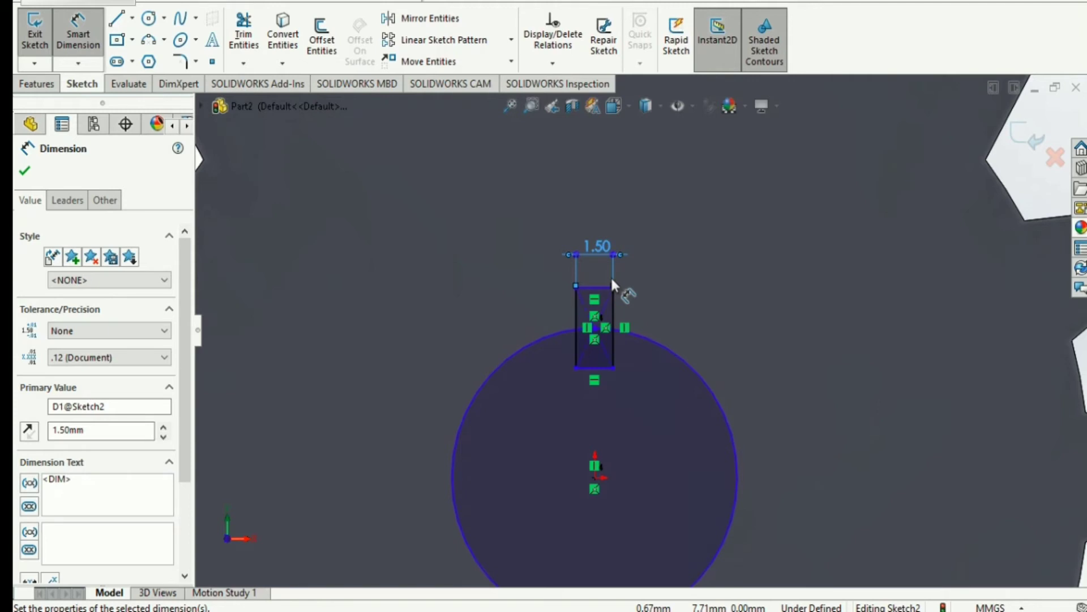
Dimension the central circle with a diameter of 16 mm and place the dimension slightly outside the circle.
click(464, 424)
click(403, 423)
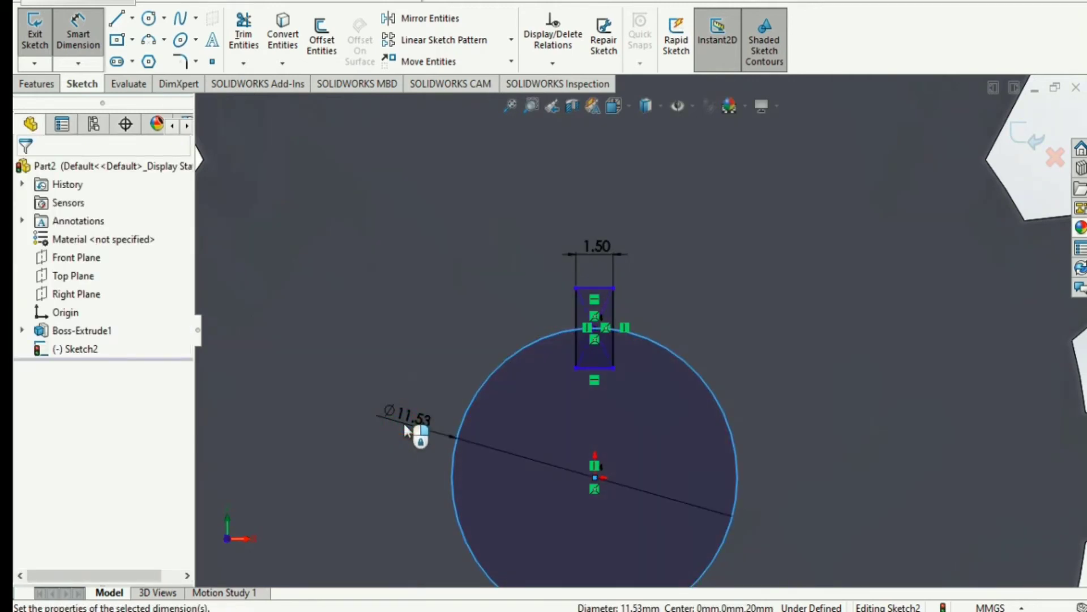
text(16)
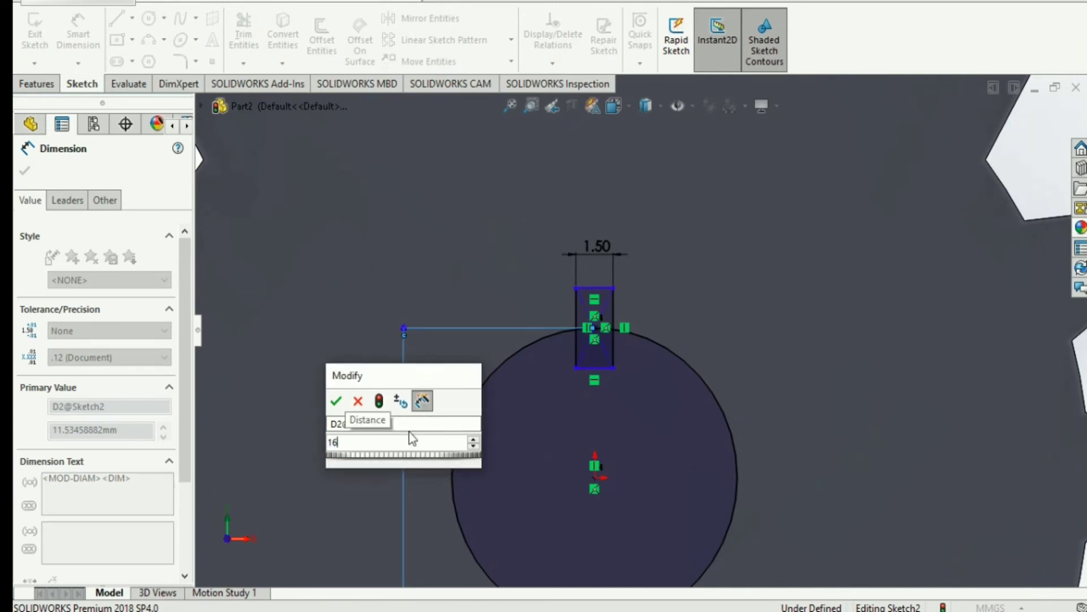
key(Return)
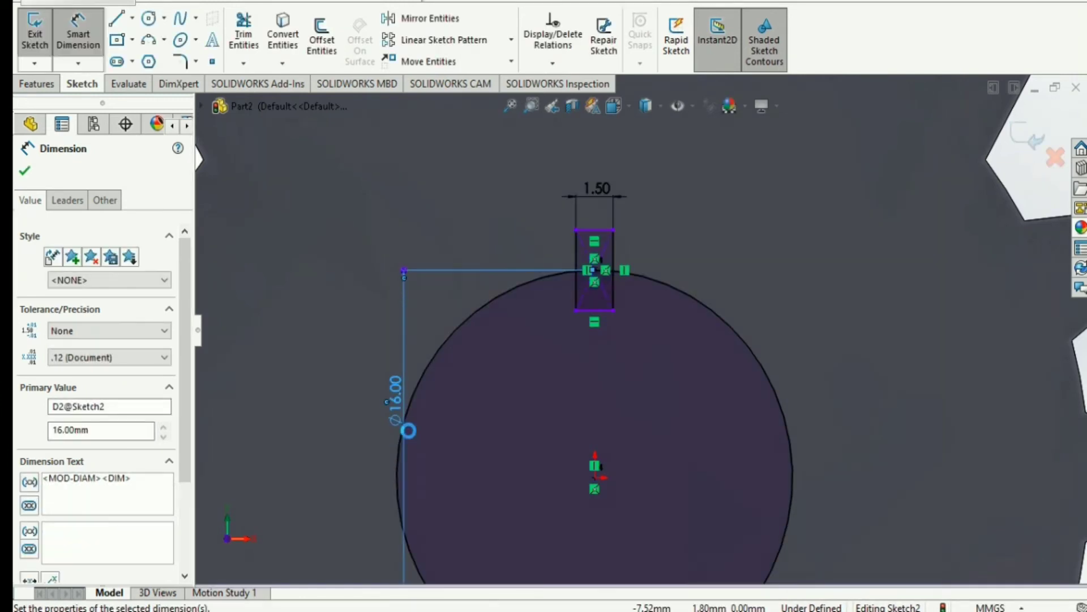
click(25, 172)
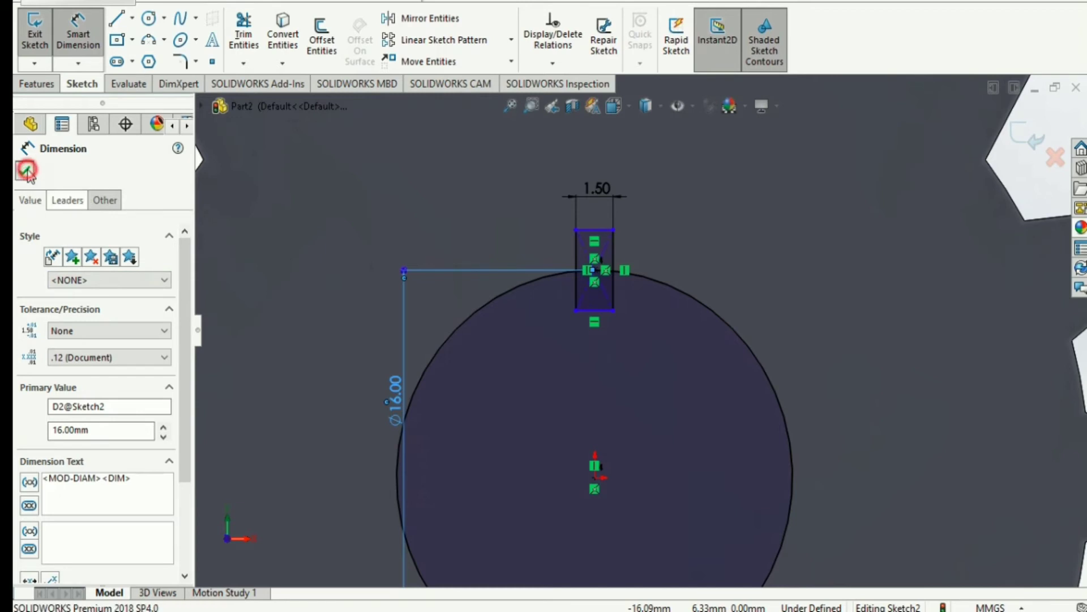
scroll(572, 358, up, 2)
scroll(634, 394, up, 2)
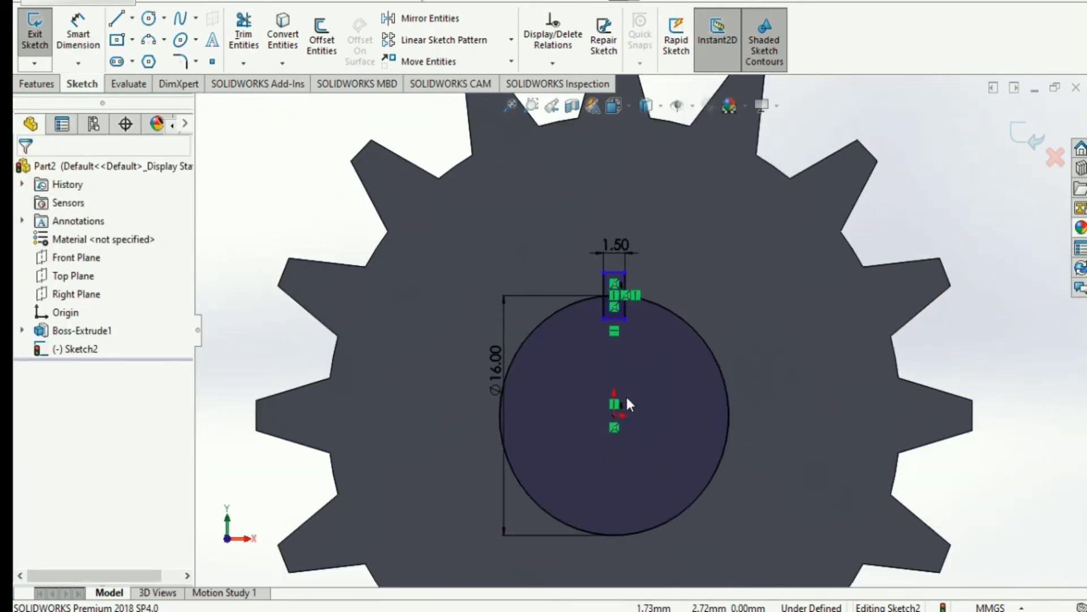
drag(489, 407, 479, 406)
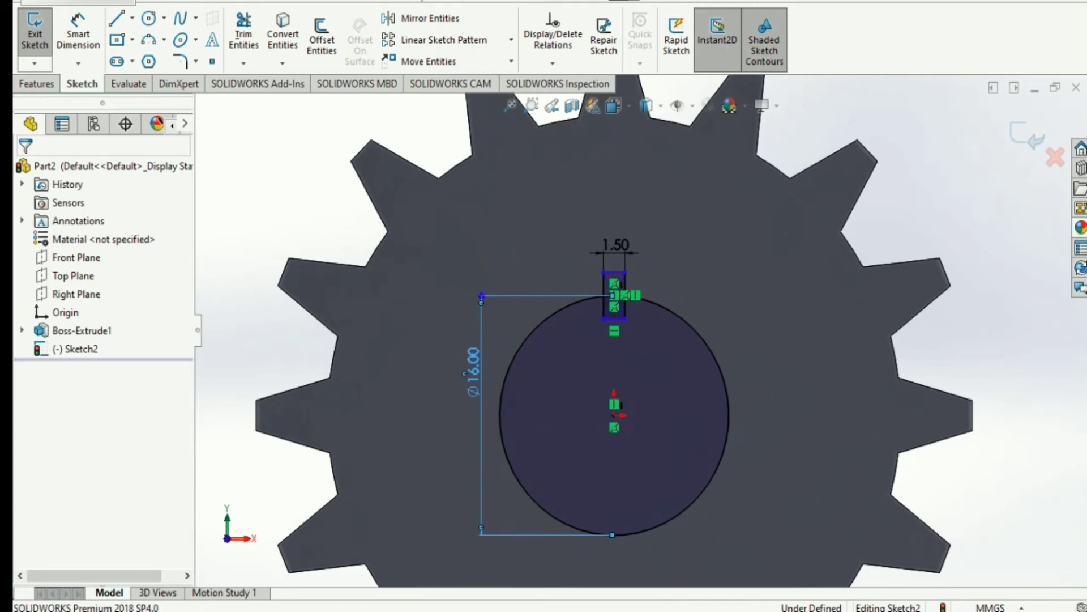
click(84, 33)
scroll(627, 286, down, 5)
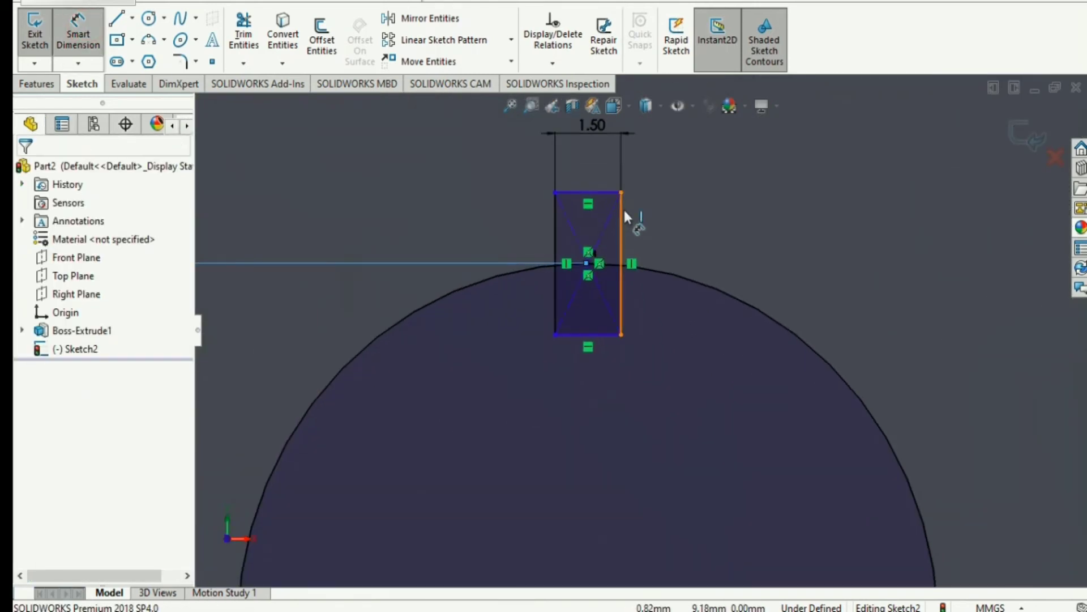
click(621, 193)
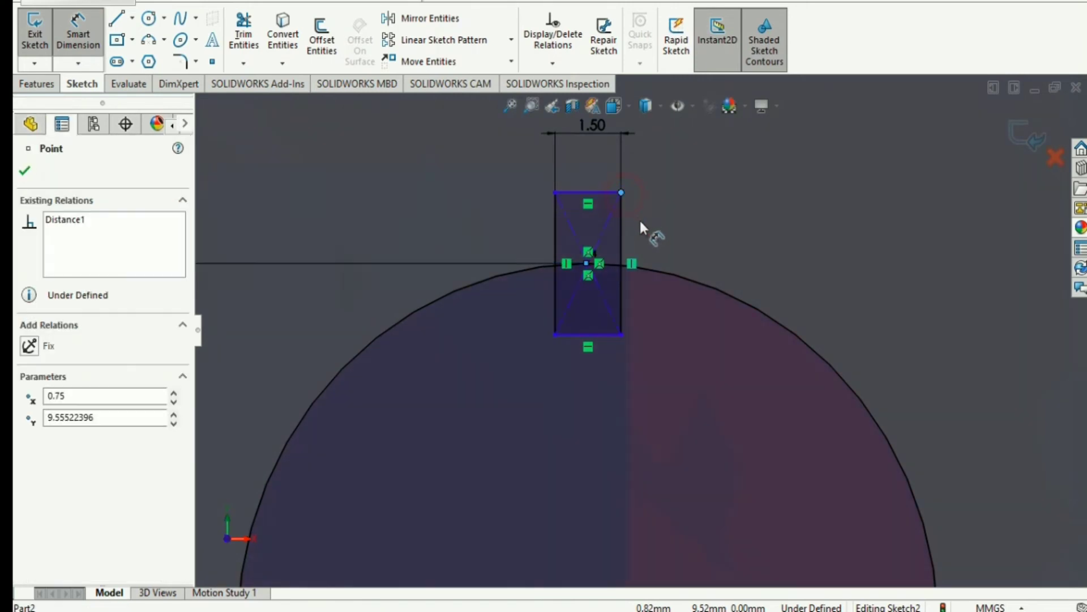
click(645, 266)
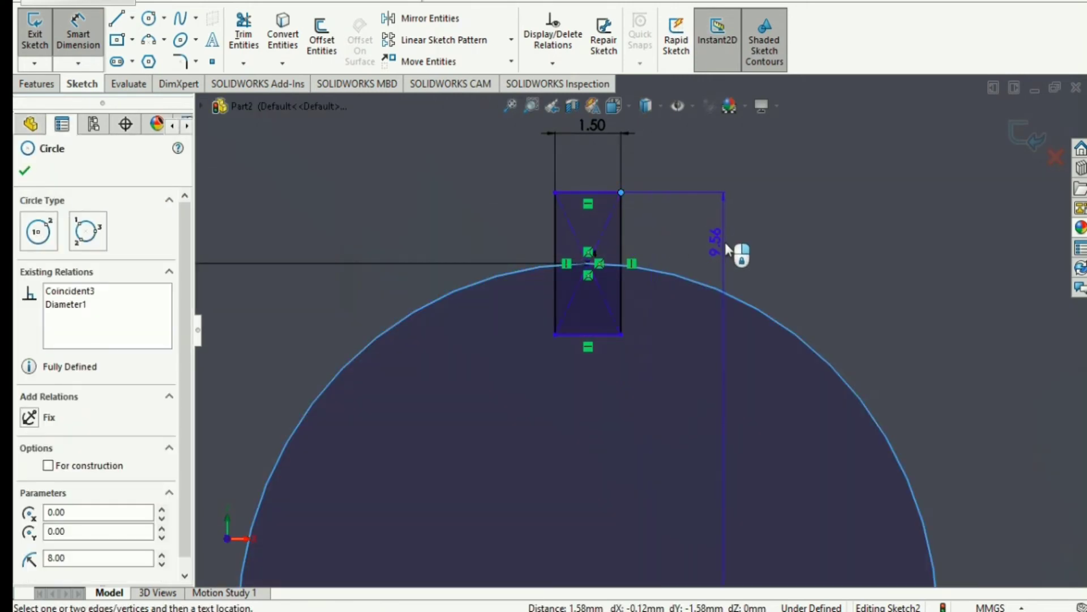
key(Escape)
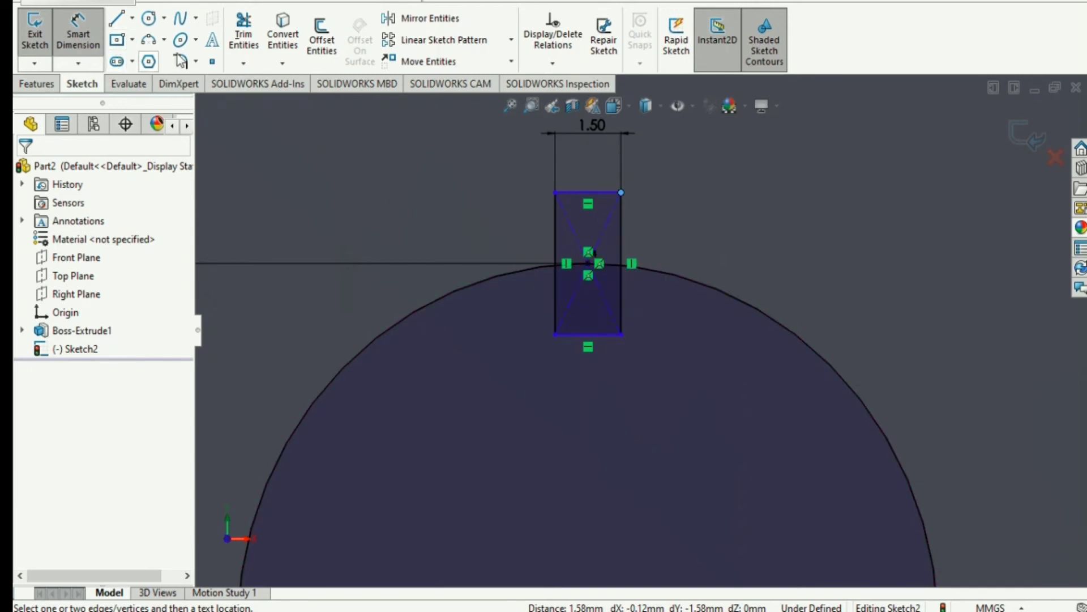
Trim away the rectangle's lines inside the circle and the circle arc between the rectangle's sides to form an open notch.
click(244, 34)
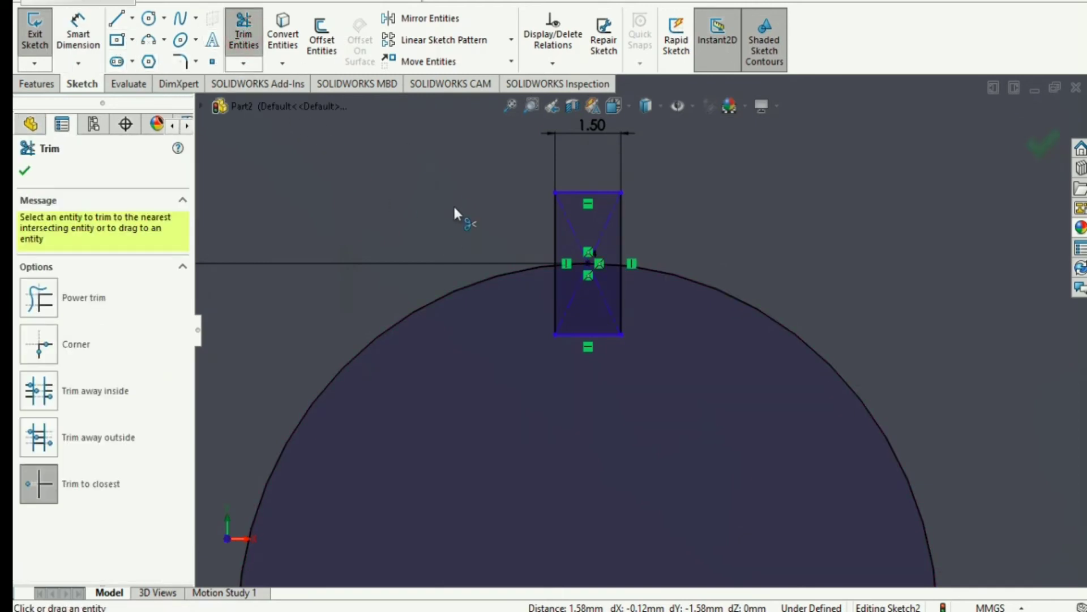
click(557, 289)
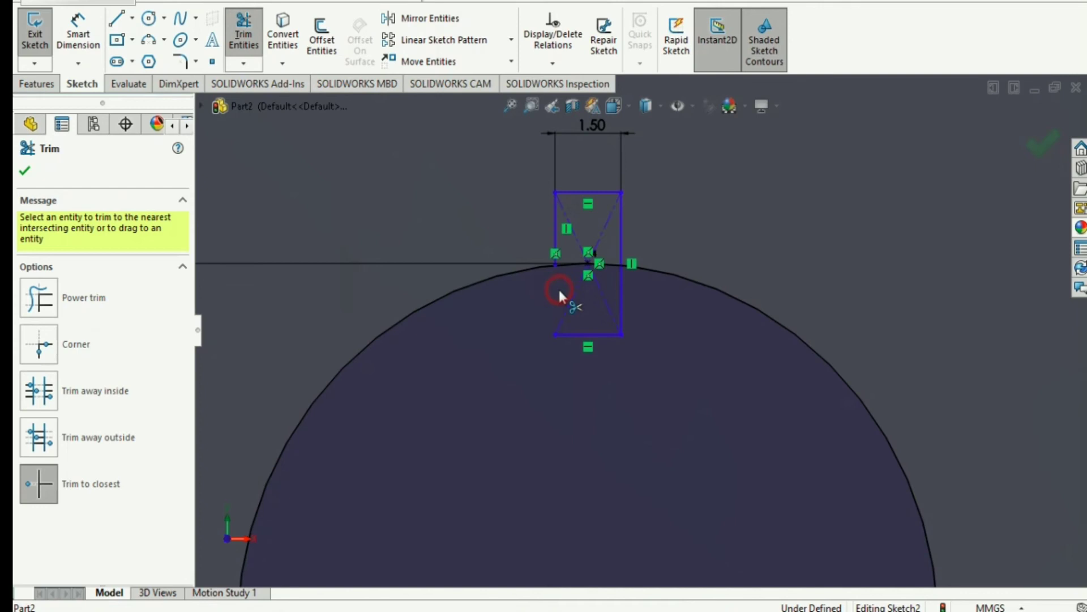
click(571, 333)
click(623, 311)
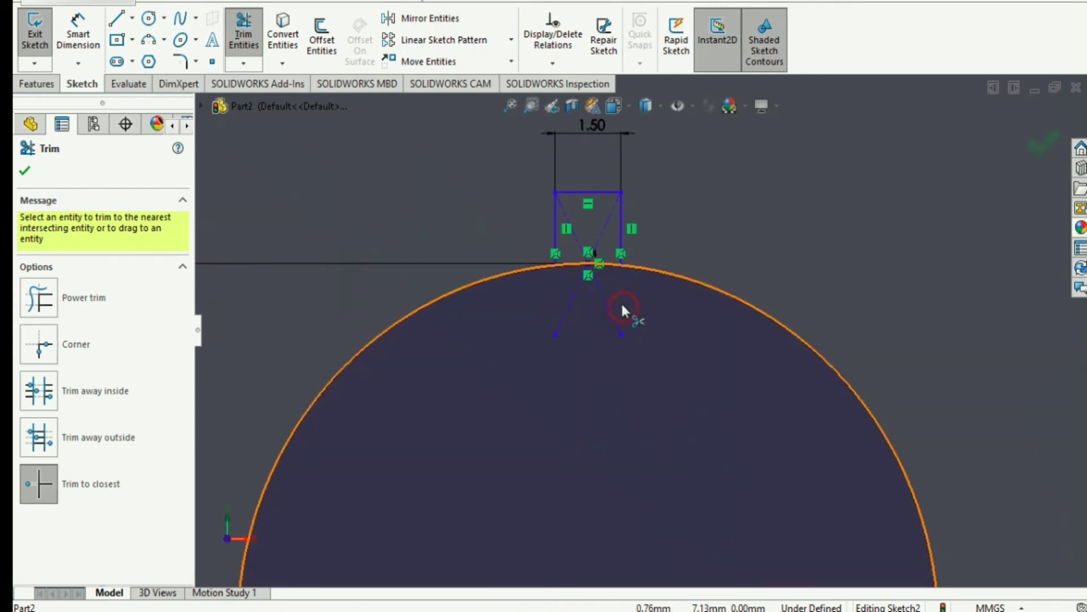
scroll(601, 281, down, 4)
click(557, 261)
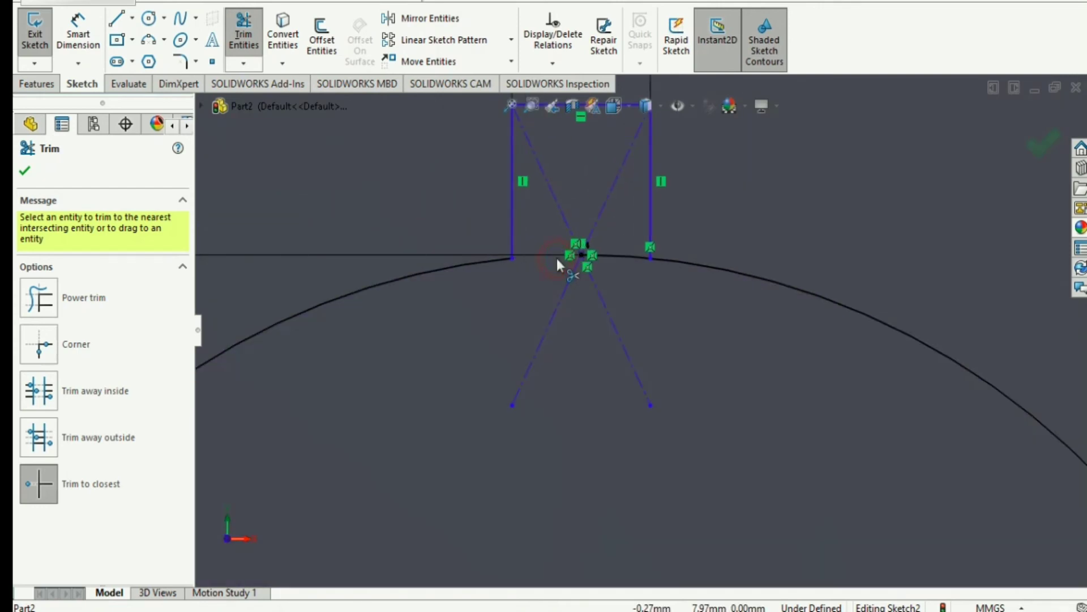
scroll(633, 306, up, 2)
scroll(633, 307, up, 3)
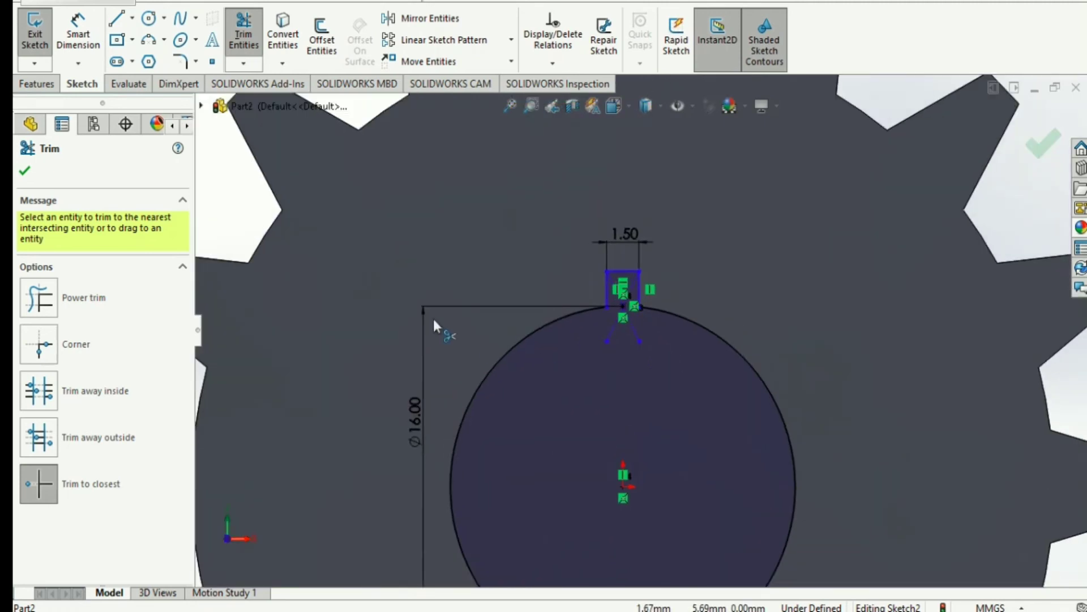
Set the notch's width dimension to 2 mm and finish dimensioning.
key(d)
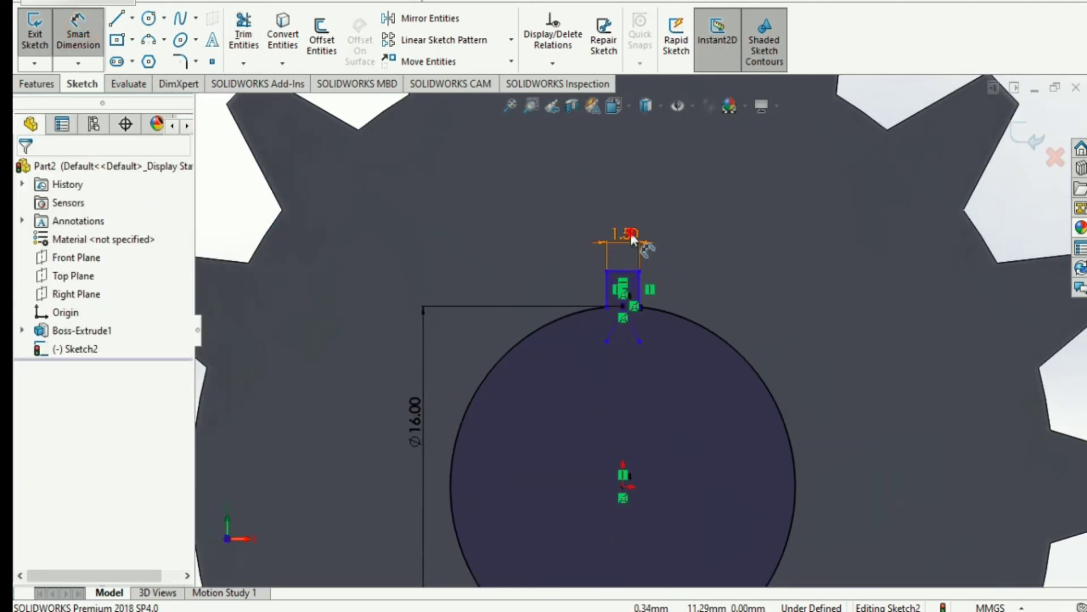
click(630, 233)
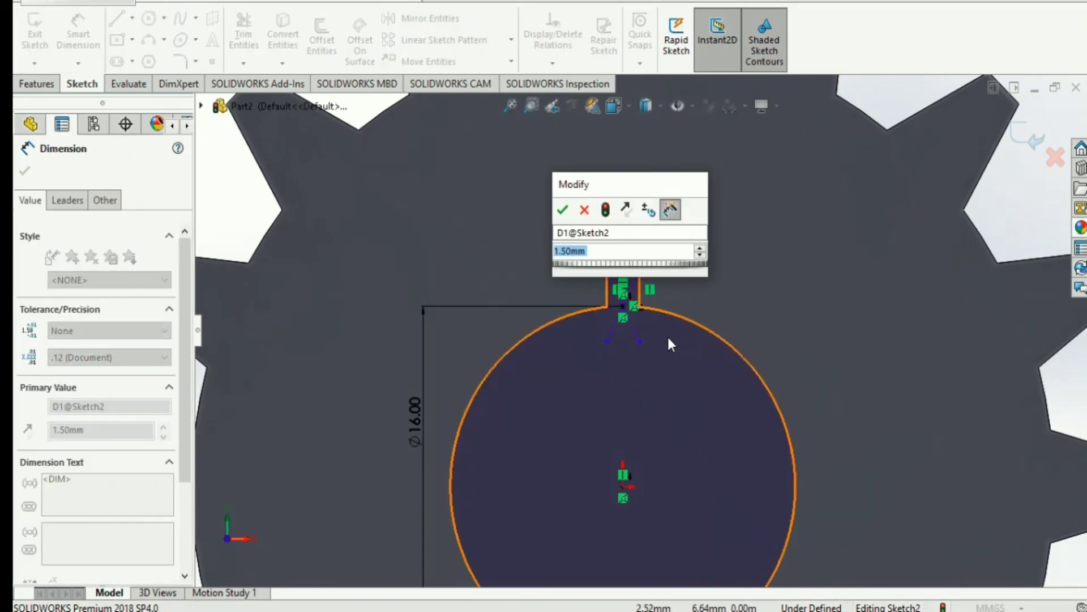
text(2)
key(Return)
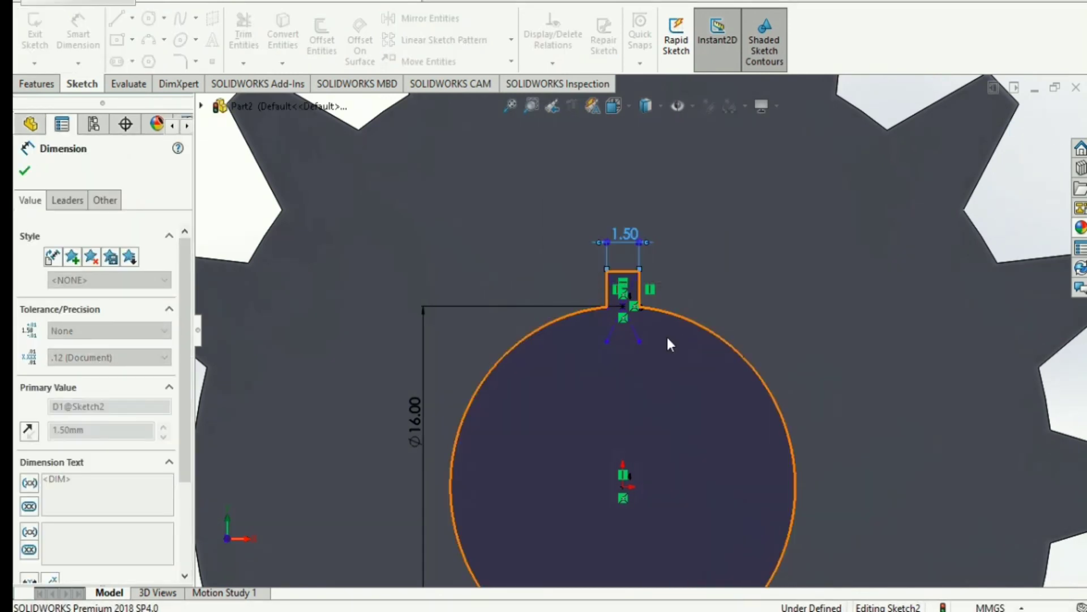
scroll(642, 377, up, 1)
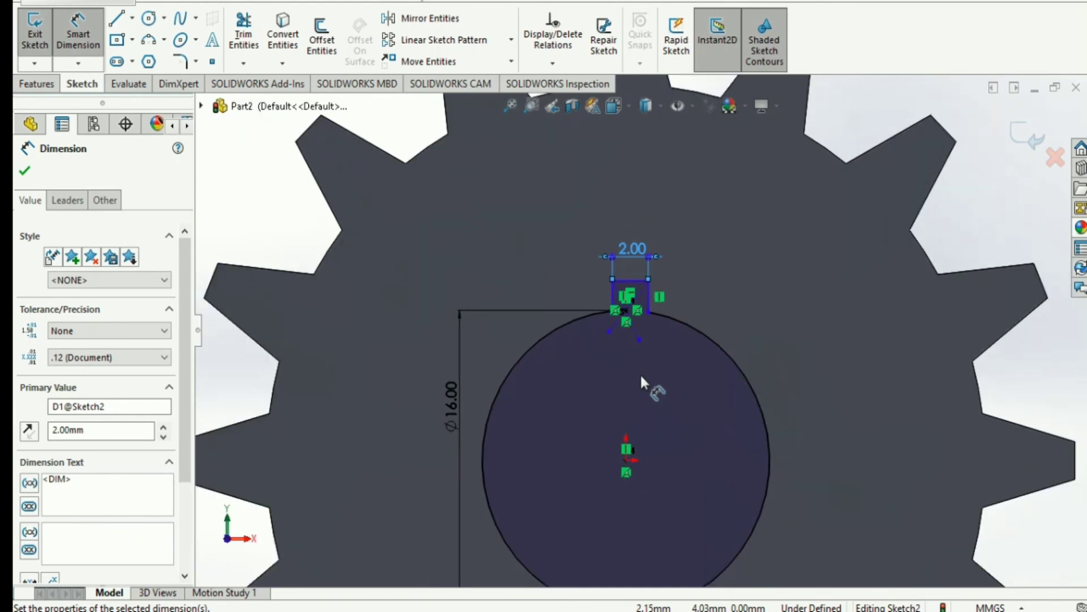
scroll(641, 383, down, 2)
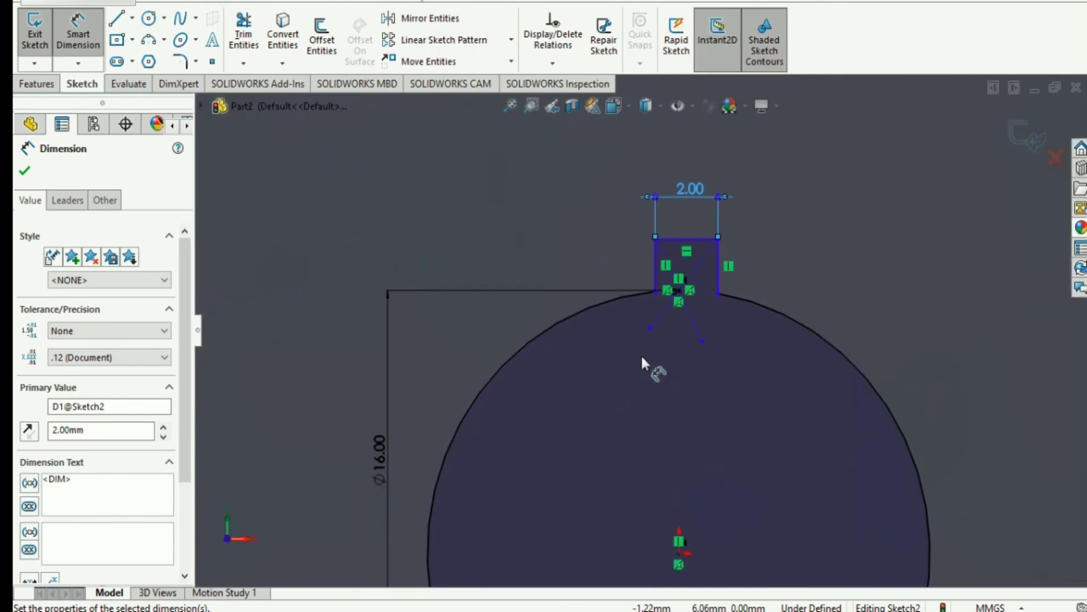
click(25, 171)
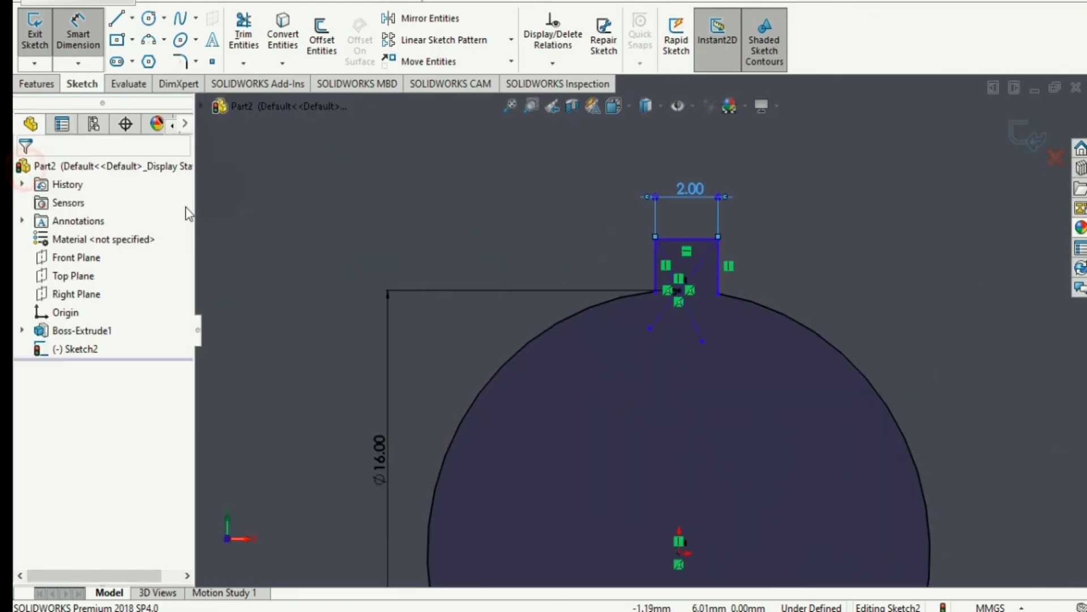
Add a vertical relation between the midpoint of the notch's top line and the bore circle's centre to centre the notch.
click(687, 238)
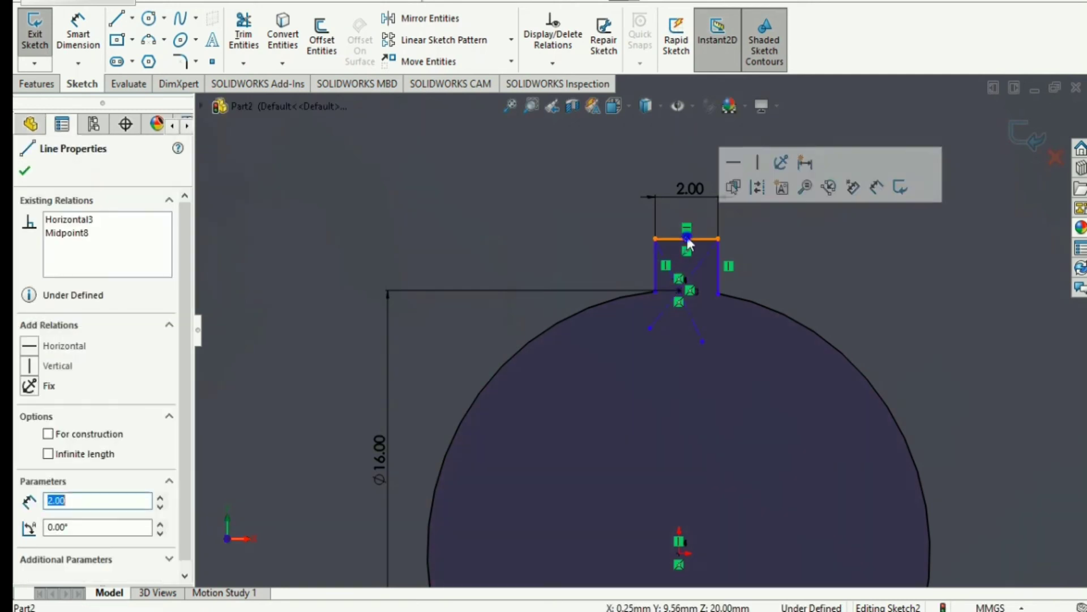
right_click(687, 238)
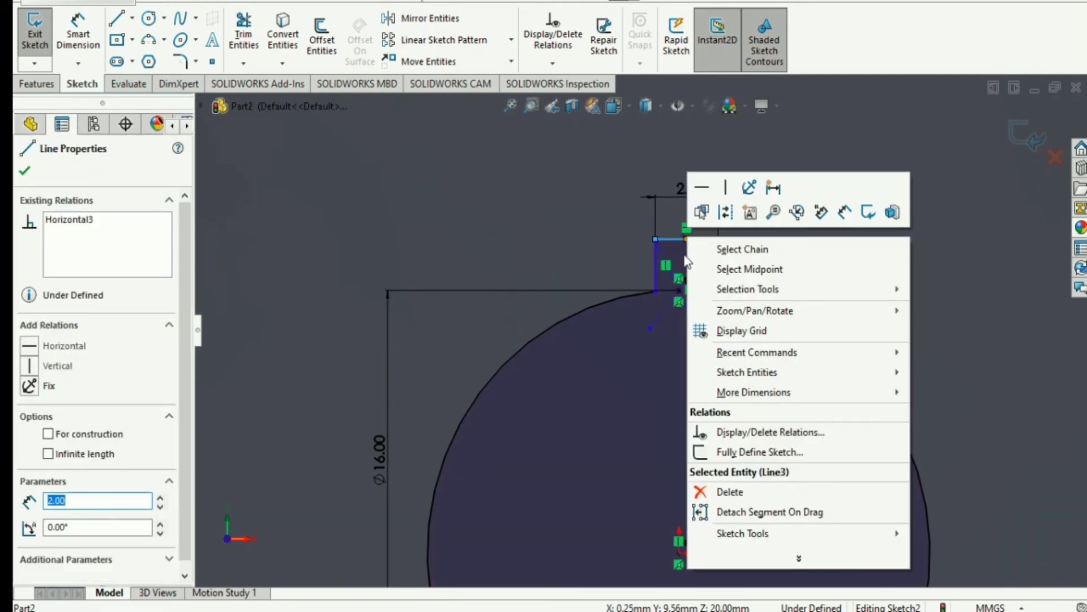
click(742, 268)
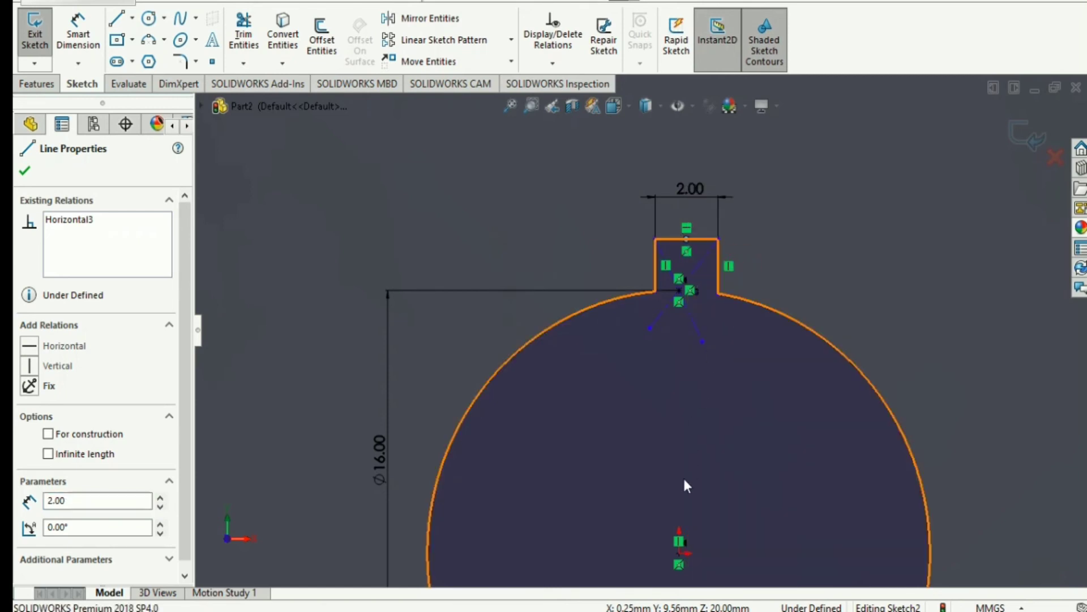
ctrl+click(679, 551)
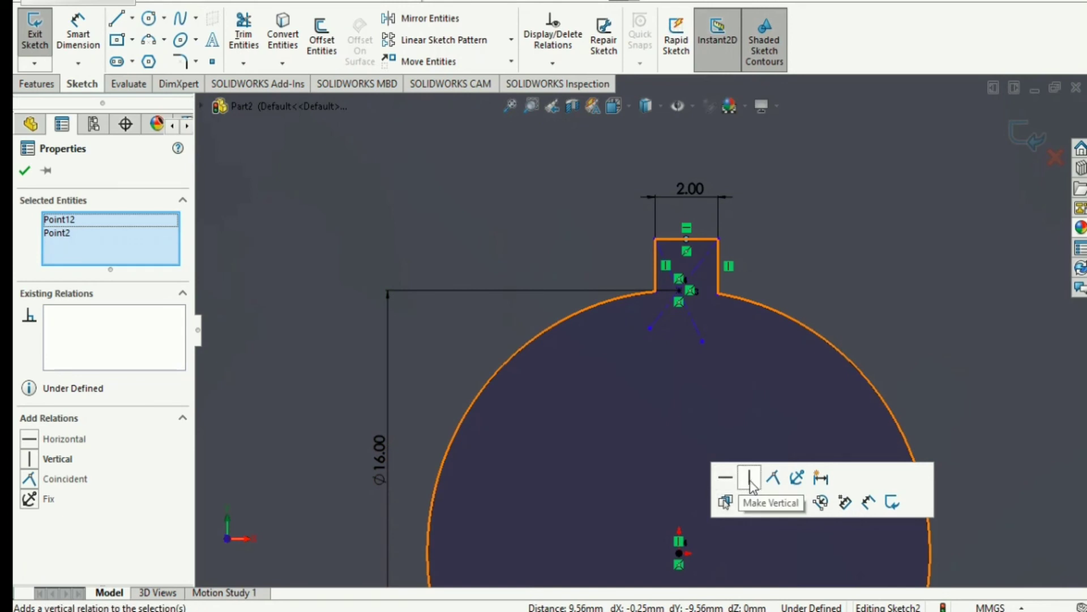
click(751, 481)
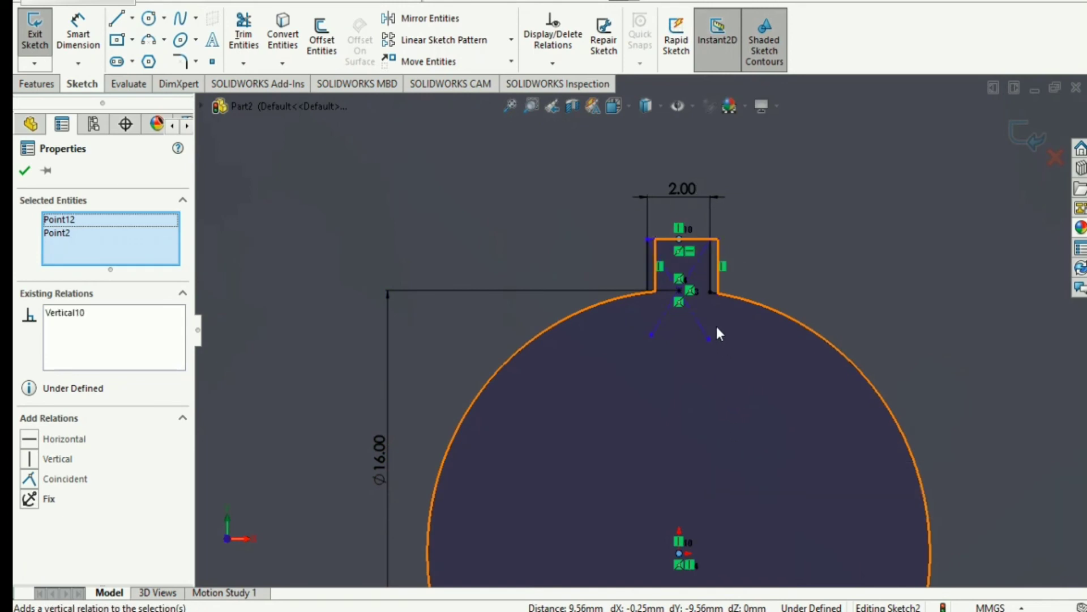
click(25, 171)
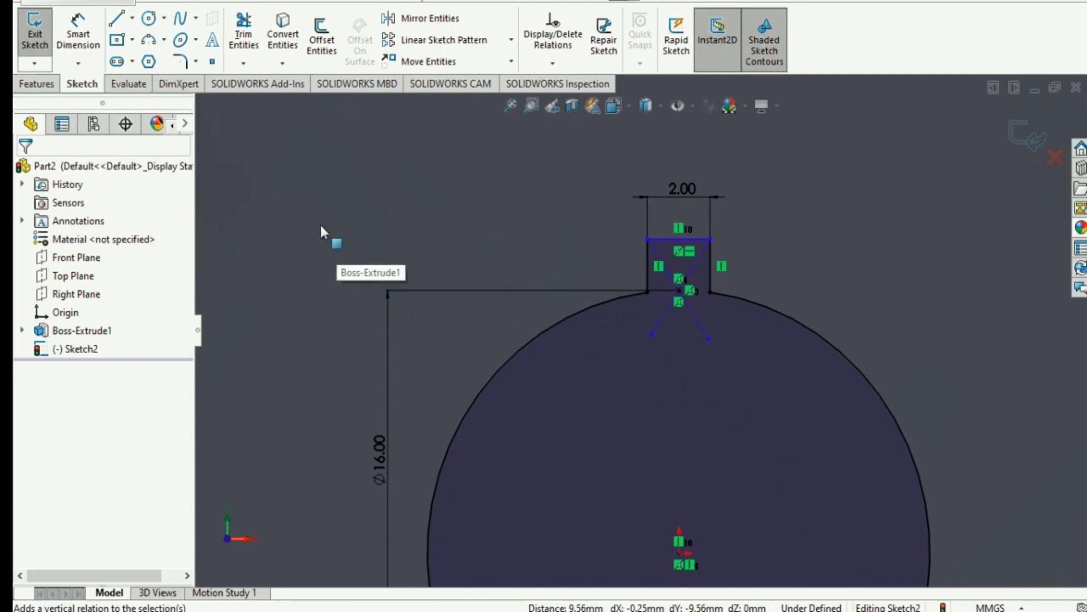
Cut the bore and keyway profile through the gear with an Extruded Cut using the Through All end condition.
click(36, 84)
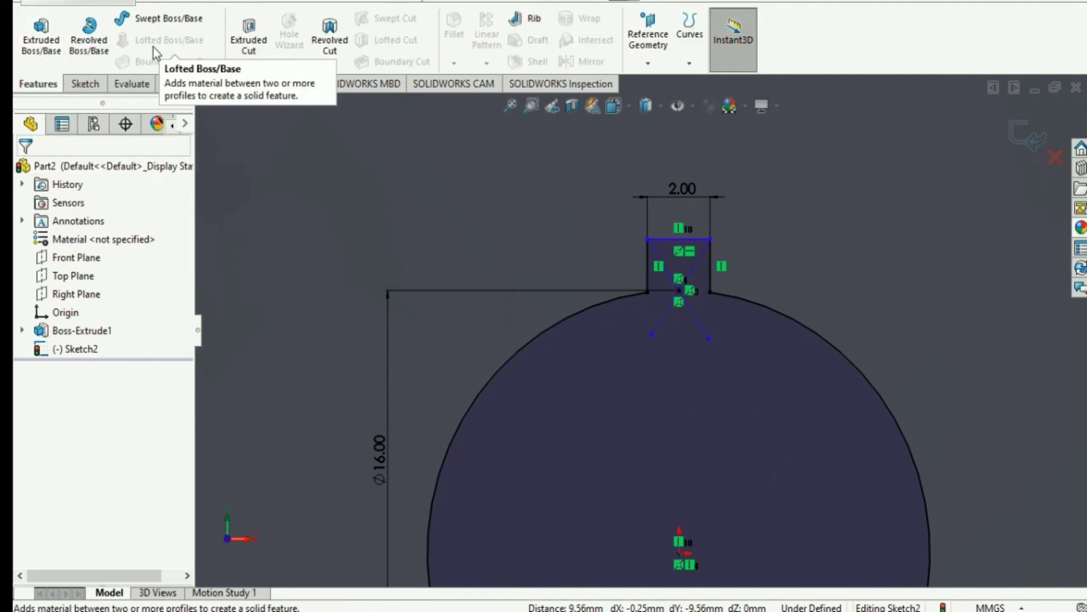
click(249, 40)
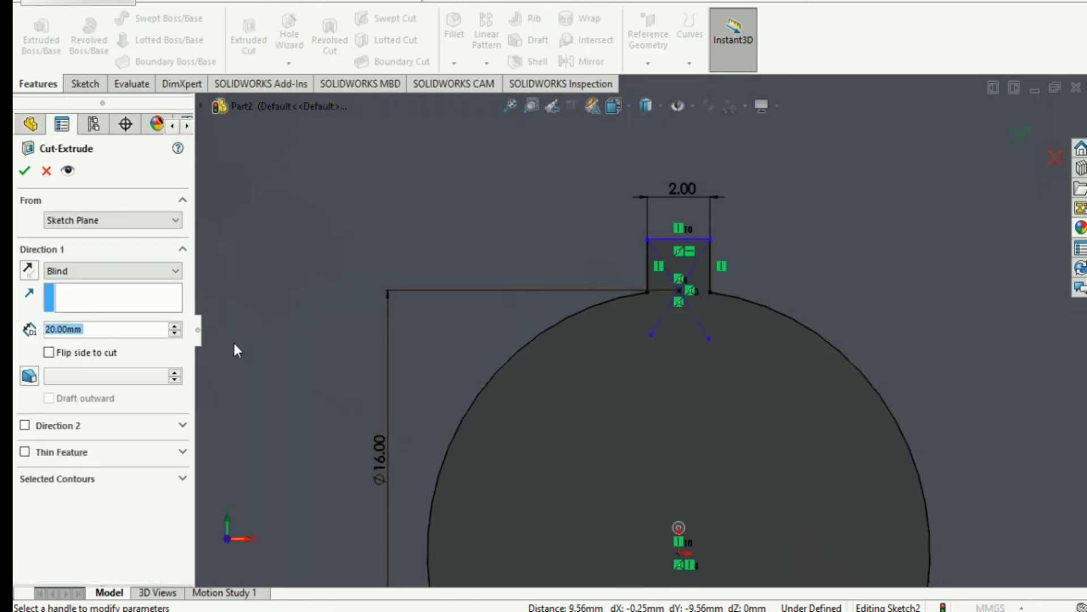
click(142, 275)
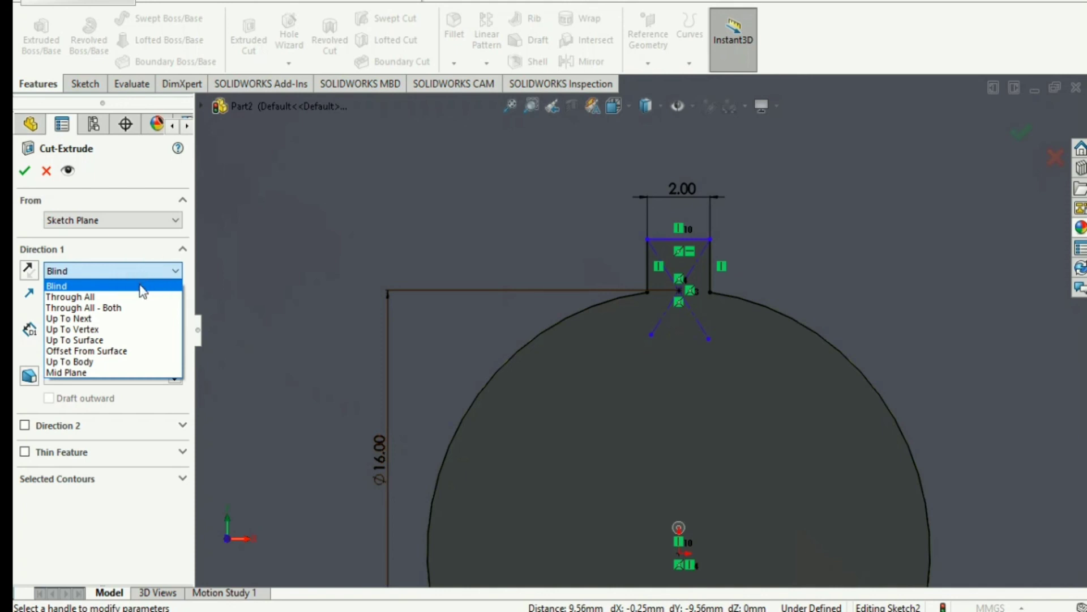
click(71, 297)
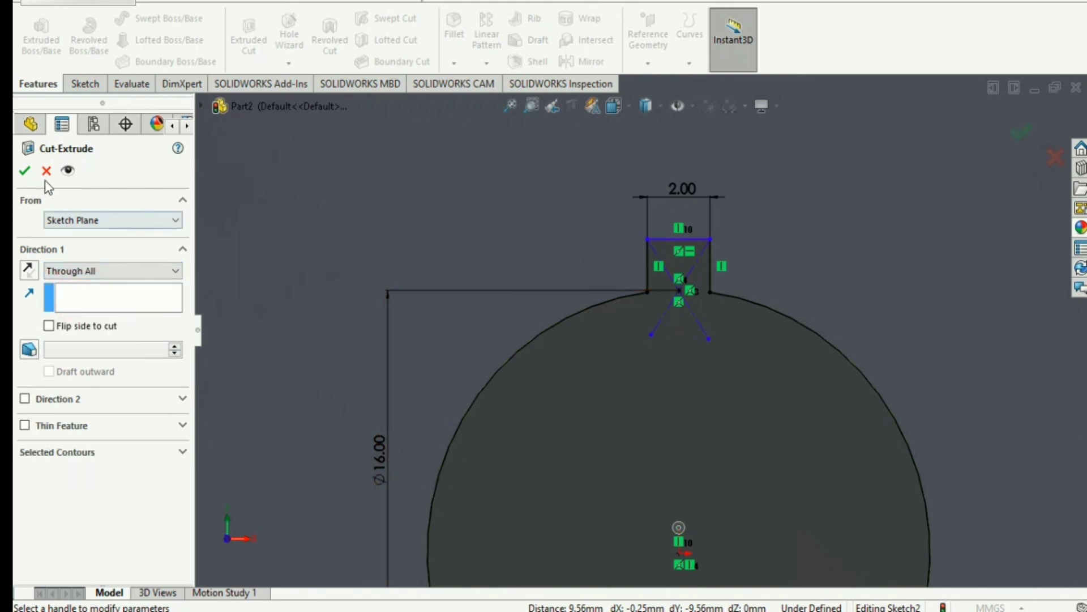
click(25, 170)
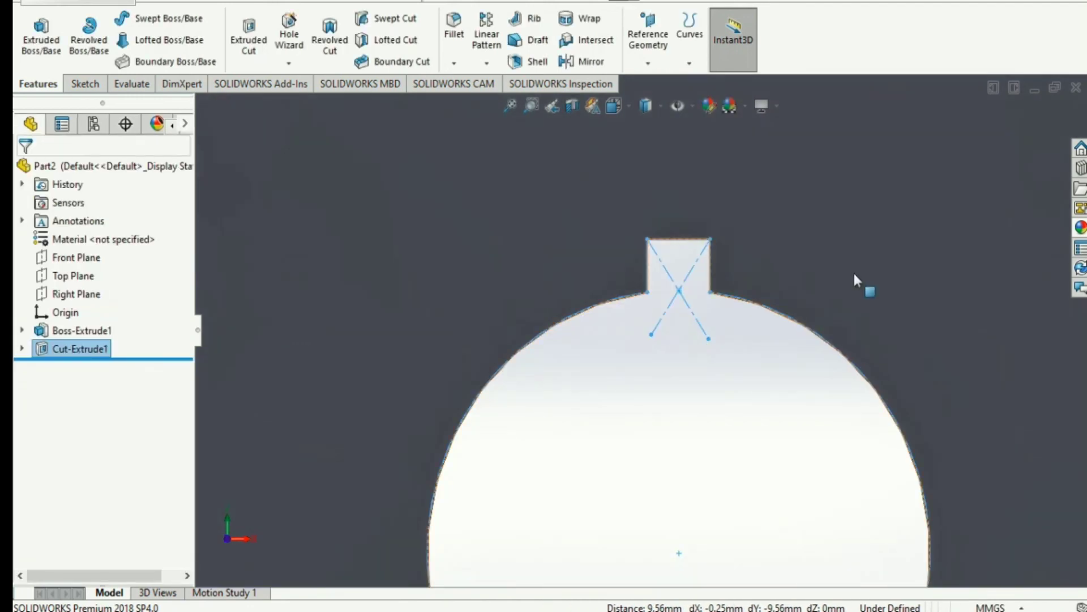
click(664, 319)
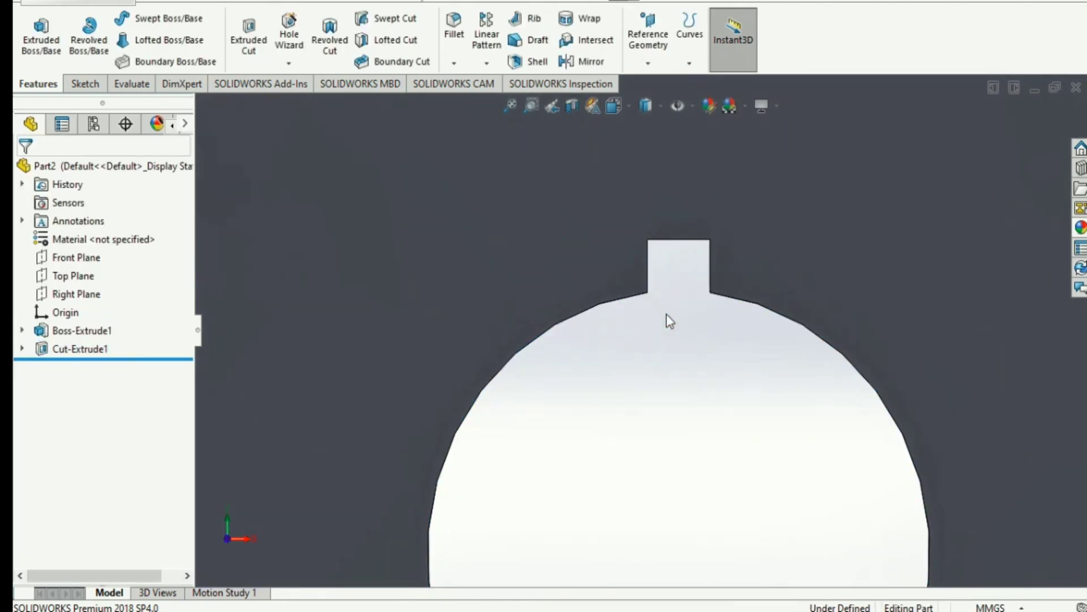
Examine the whole gear with its bore and keyway in the Isometric and Dimetric views.
scroll(745, 288, up, 5)
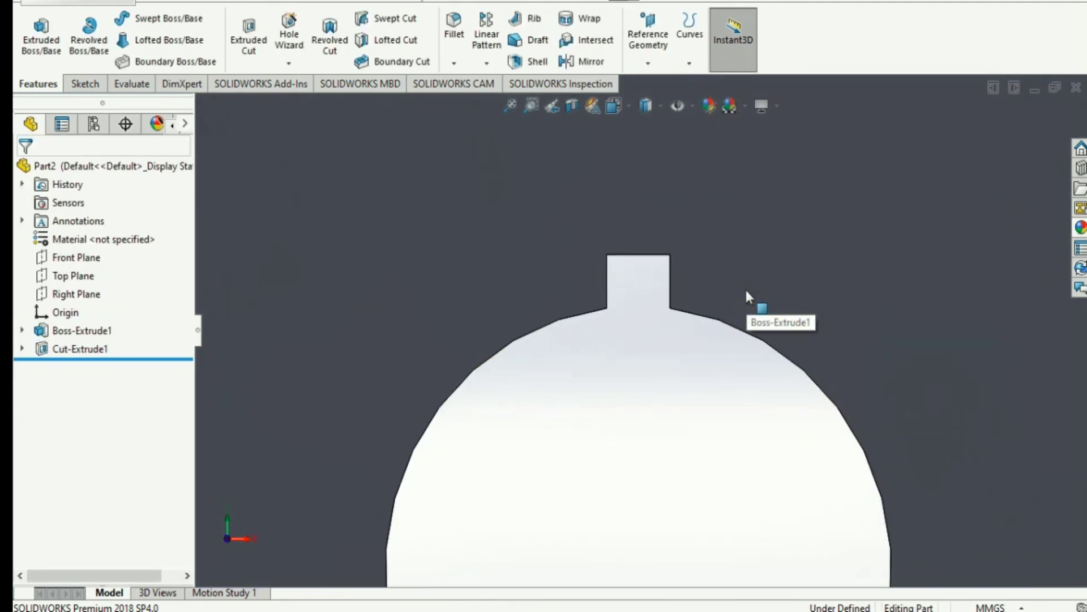
scroll(718, 314, up, 1)
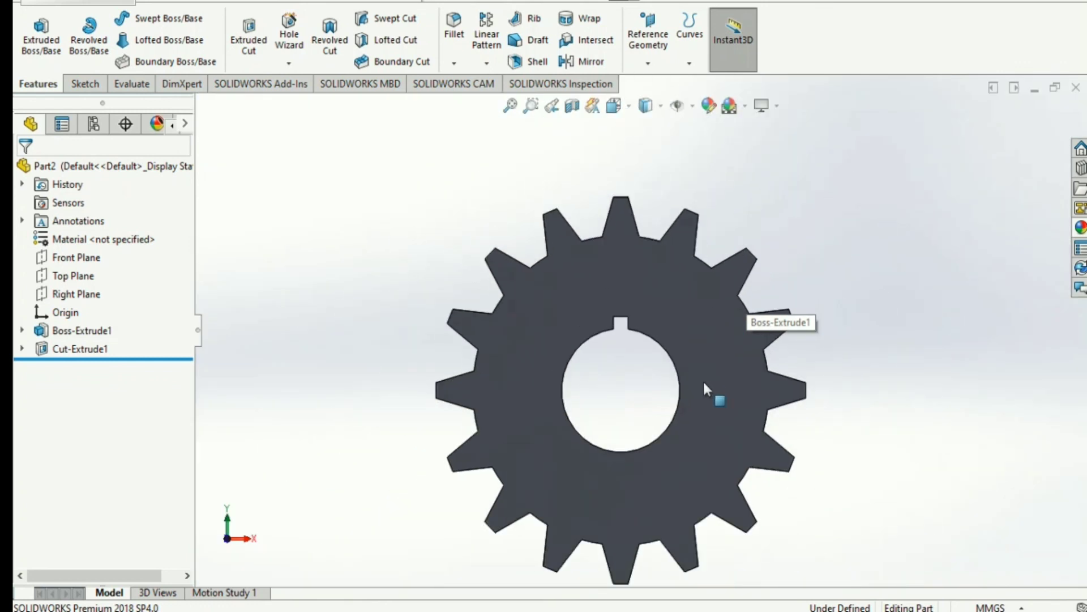
click(865, 376)
click(627, 106)
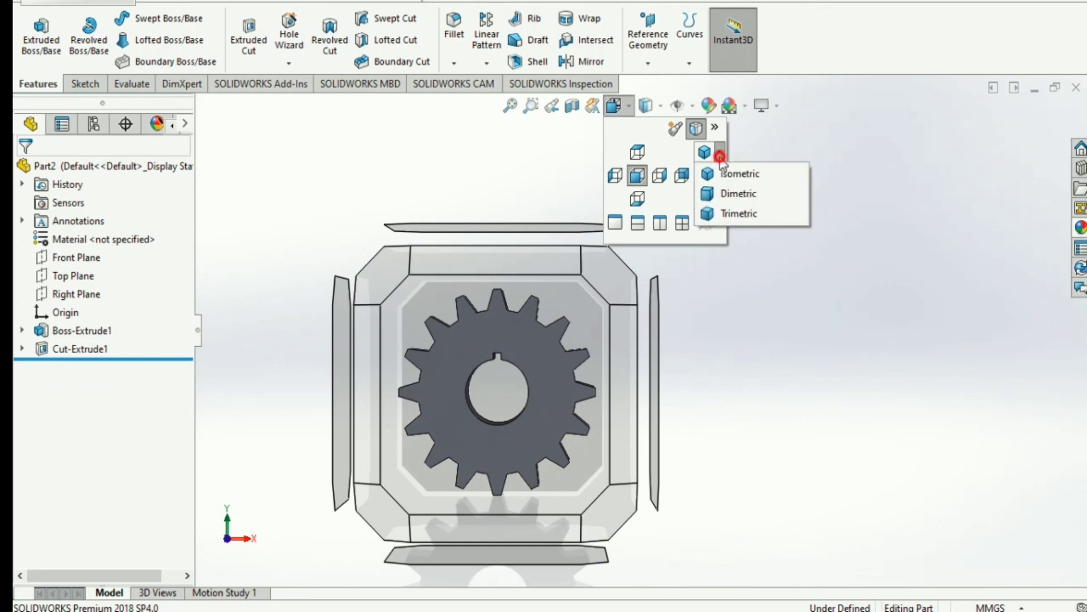
click(720, 180)
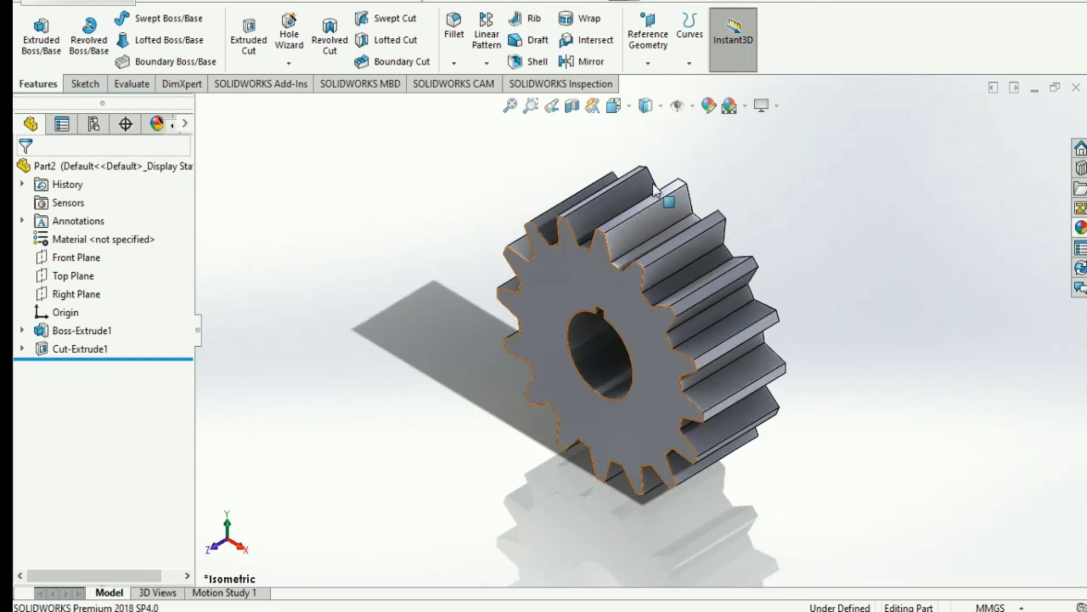
click(615, 106)
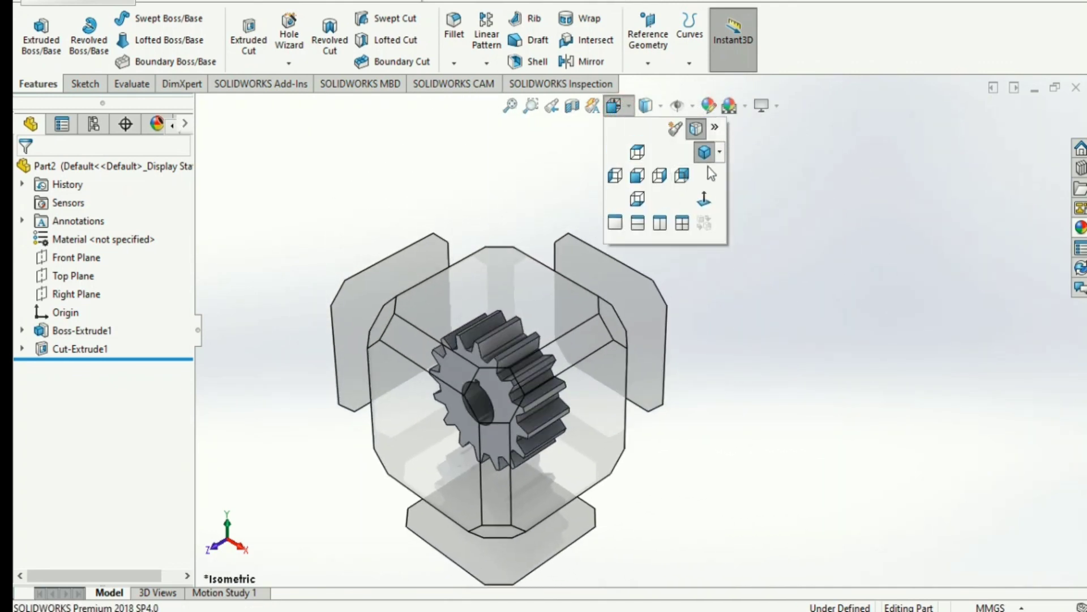
click(719, 151)
click(736, 196)
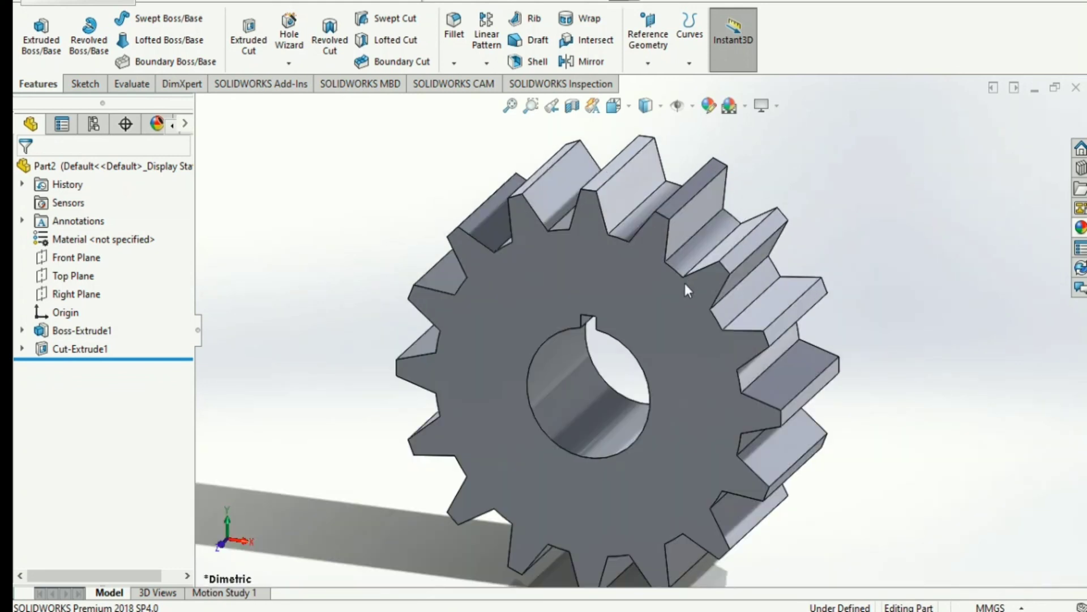
scroll(670, 313, up, 2)
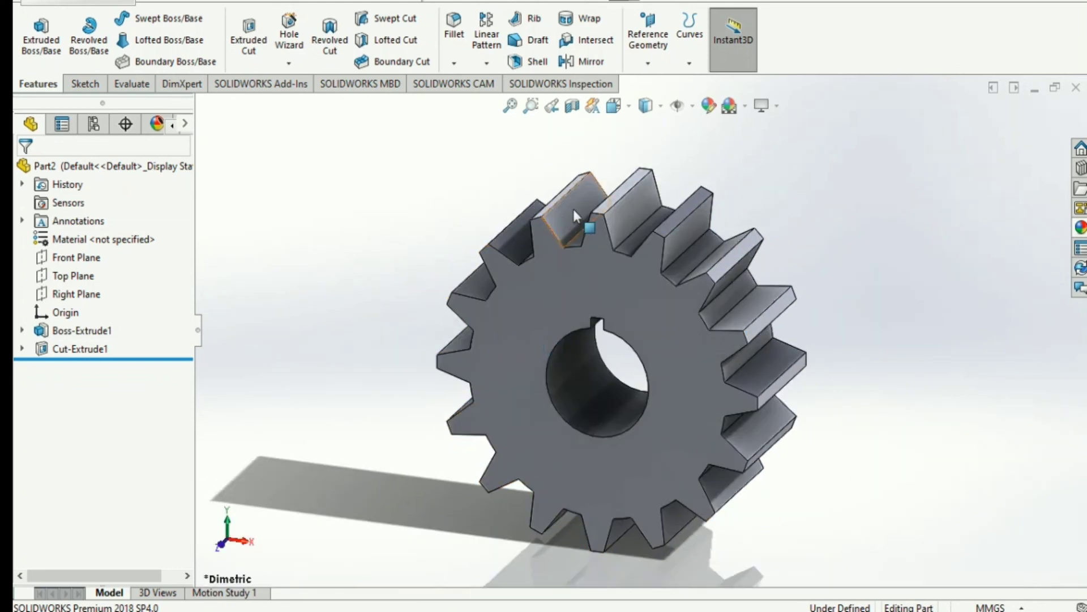